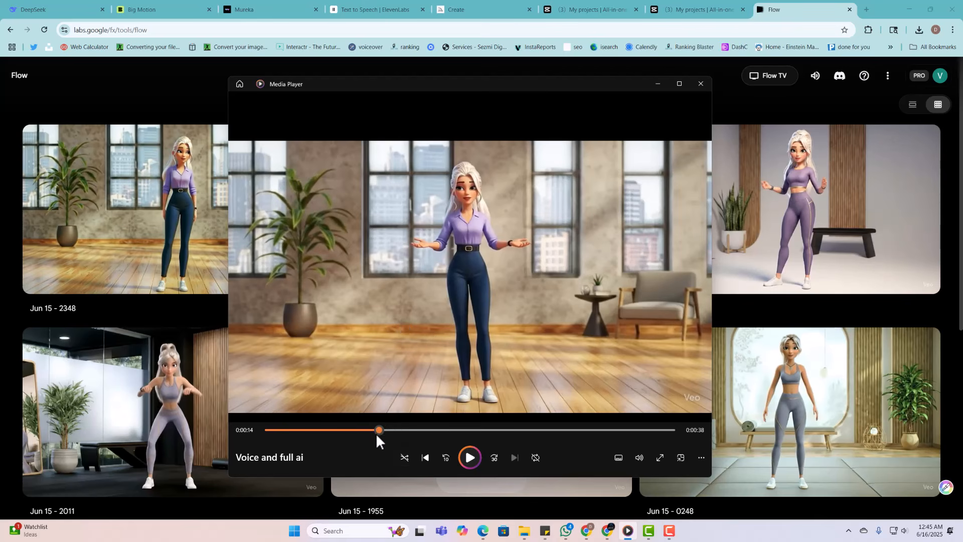
- Play the "Voice and full ai" video from its beginning, pause it, and minimize the player
drag(376, 430, 253, 439)
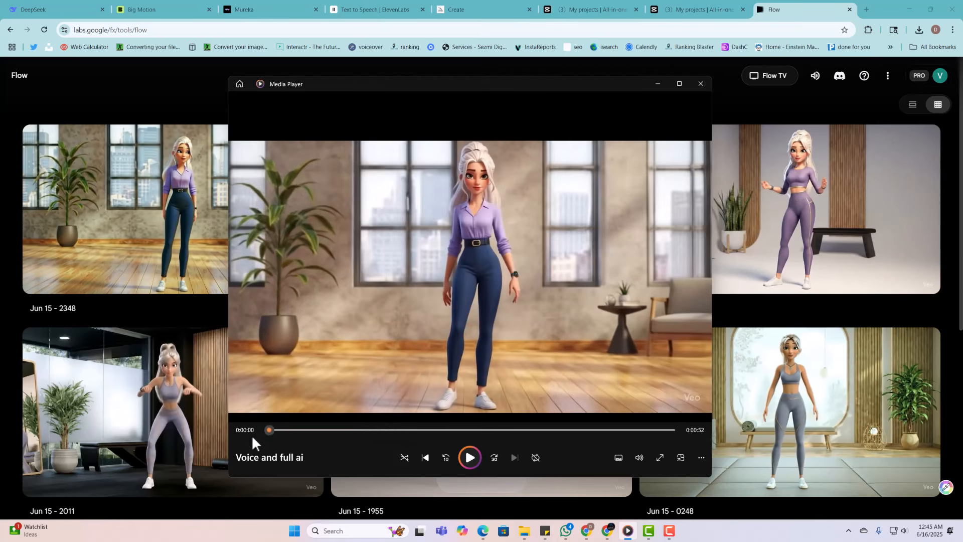
click(472, 458)
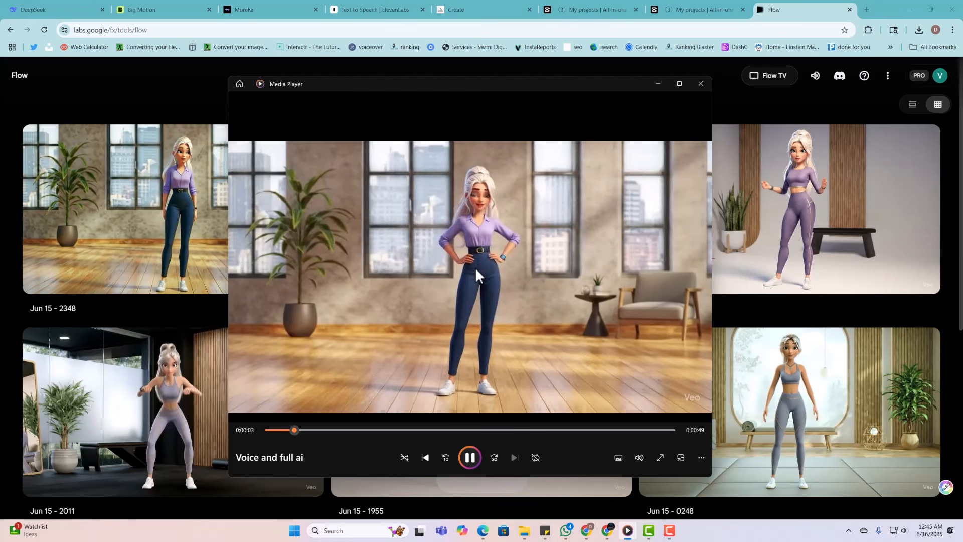
click(470, 457)
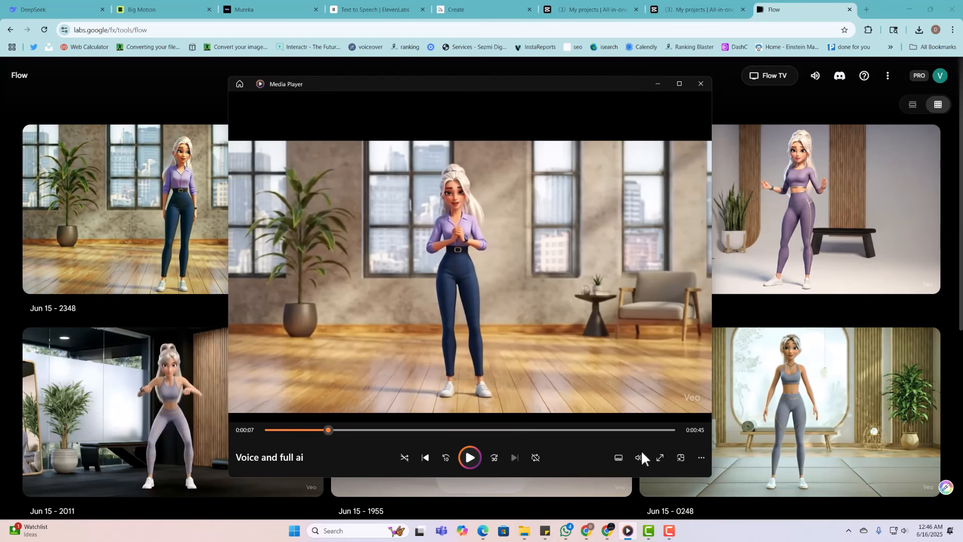
click(657, 84)
- Switch to the other Chrome window and open labs.google.com
click(608, 530)
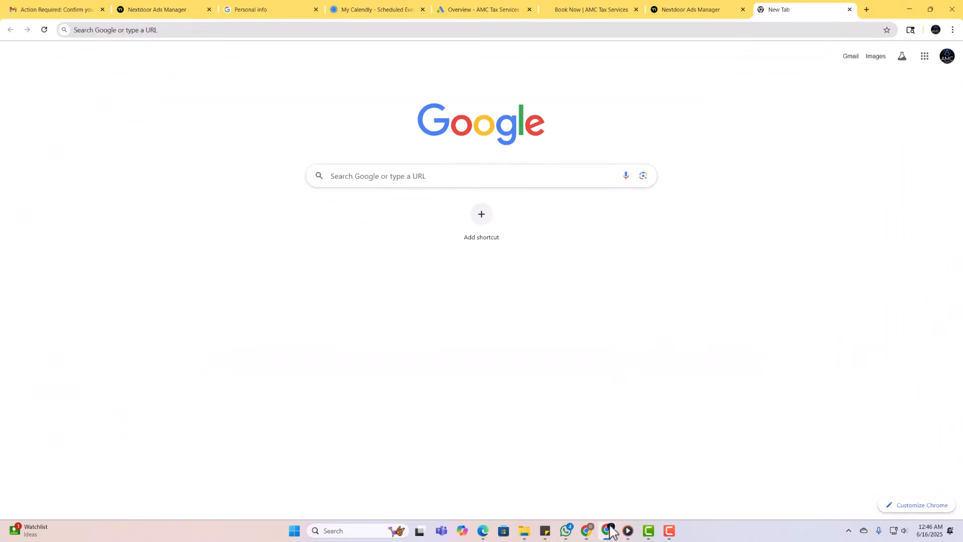
click(744, 32)
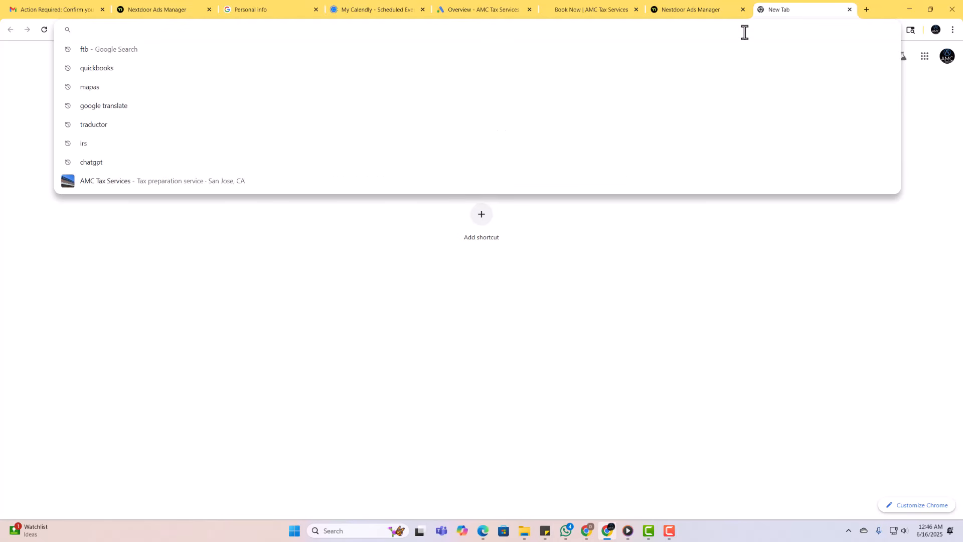
text(labs.)
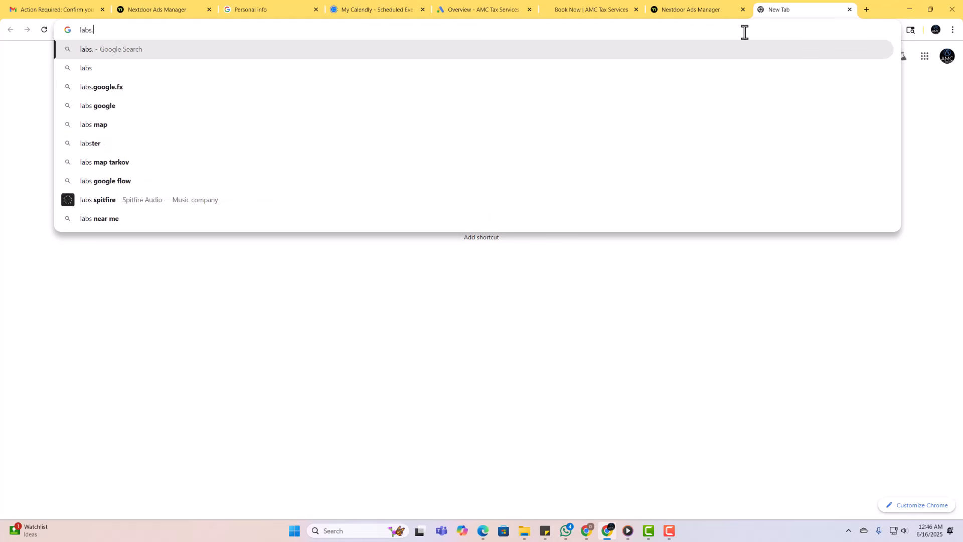
text(google.com)
key(Return)
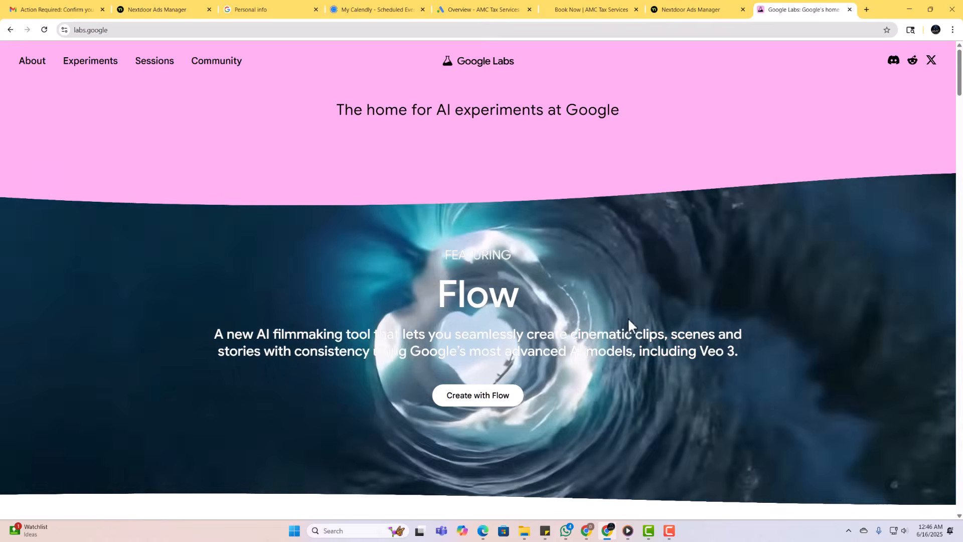
- Launch Flow from the Google Labs page and dismiss its release notes to get started
scroll(489, 363, down, 1)
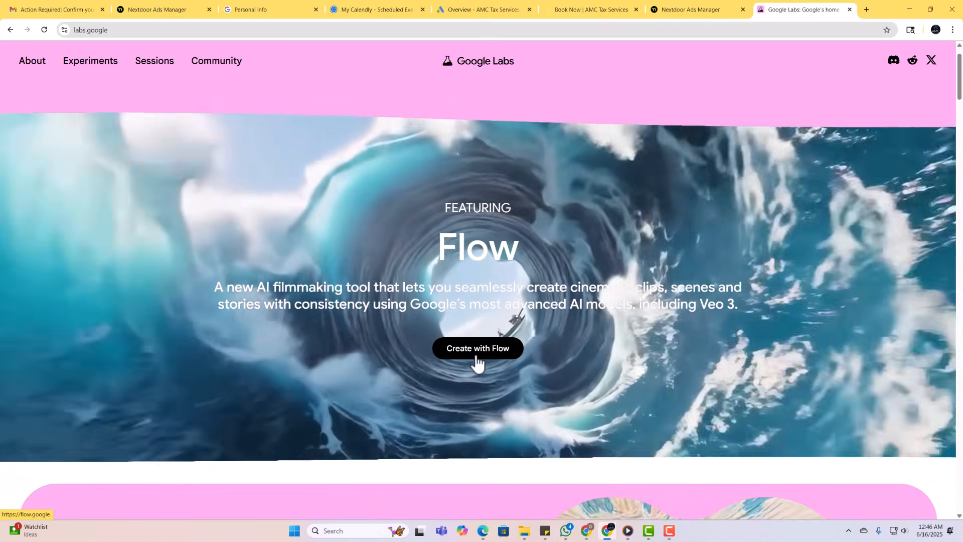
click(477, 351)
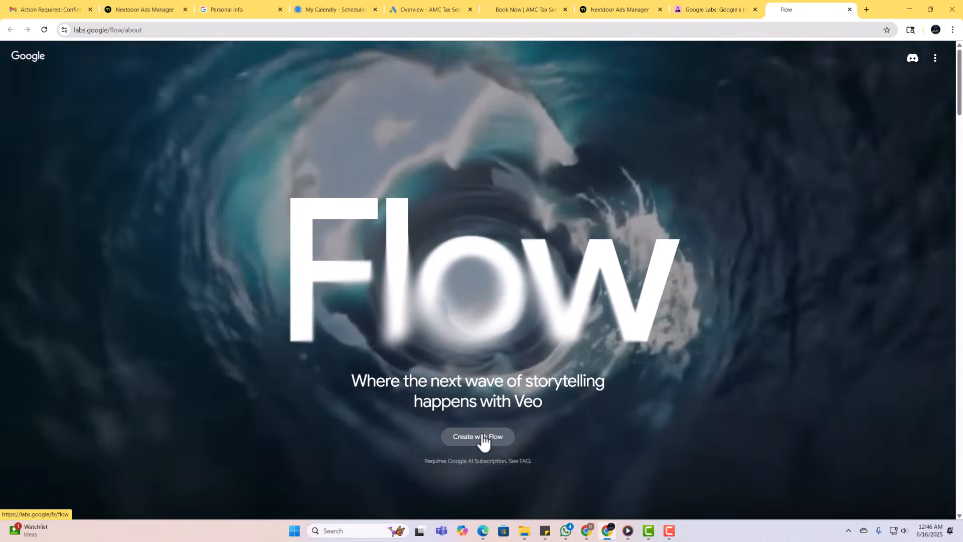
click(474, 440)
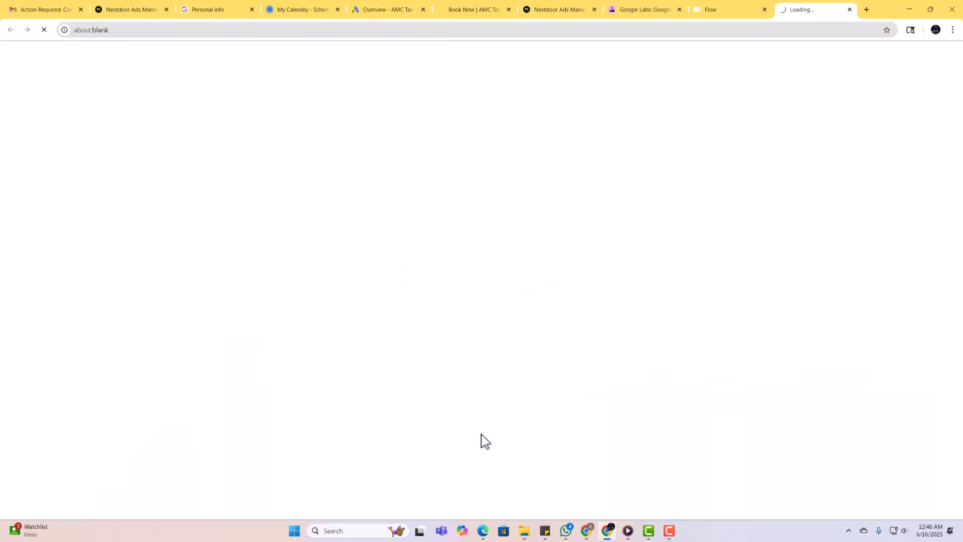
scroll(579, 278, down, 6)
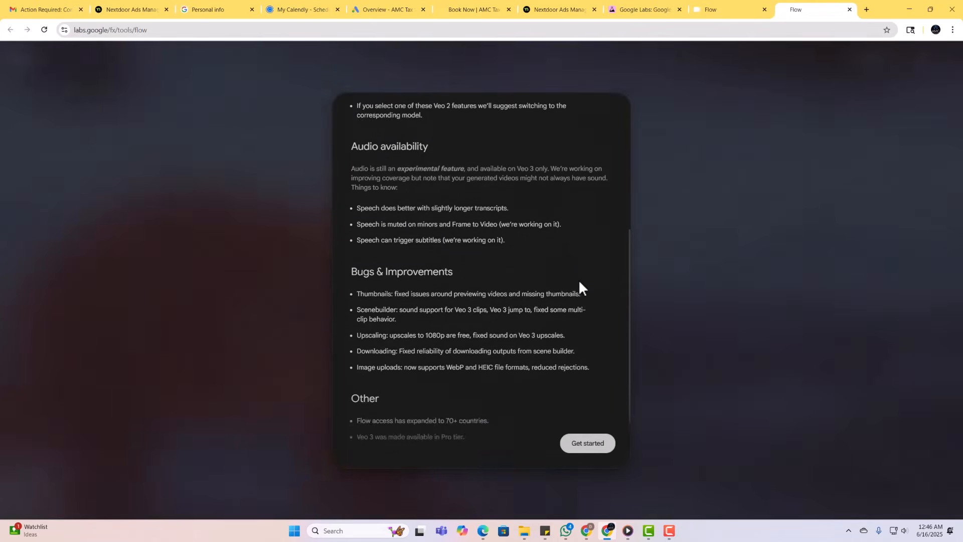
click(577, 443)
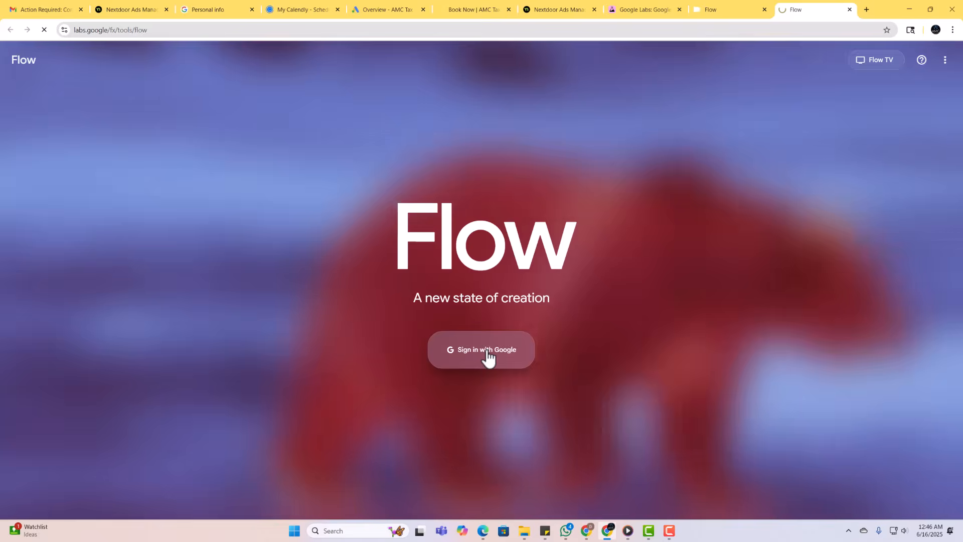
- Sign in to Flow with Google, leaving marketing emails and research invitations unselected, and accept the privacy policy
click(487, 352)
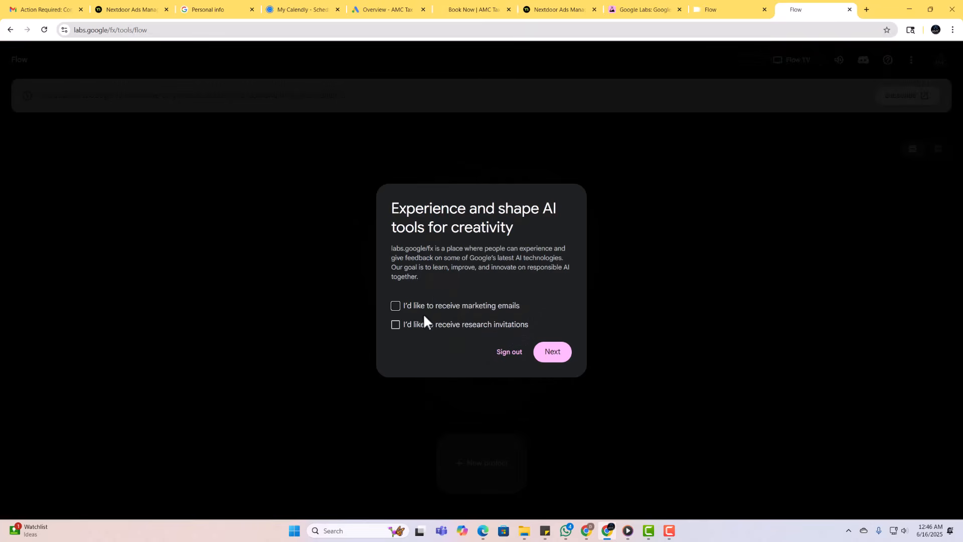
click(556, 354)
scroll(547, 311, down, 10)
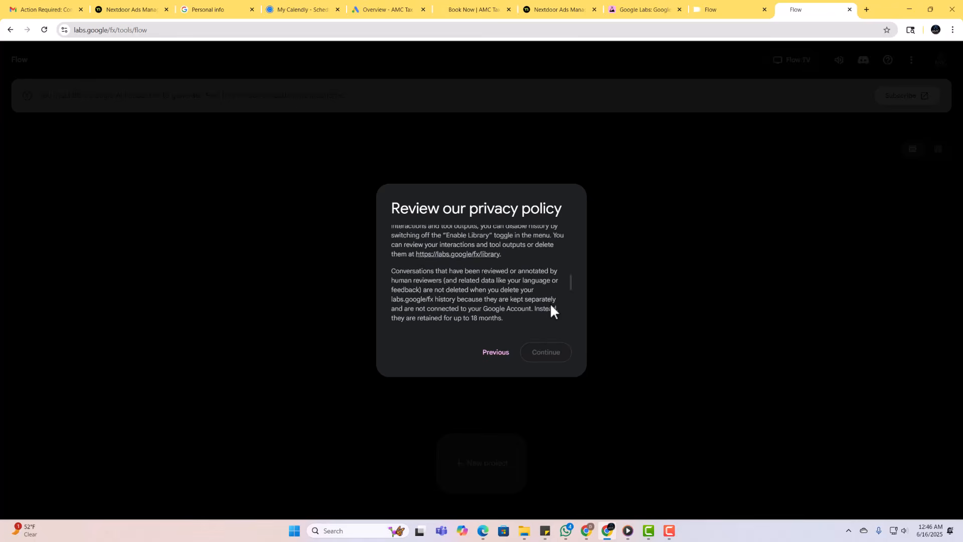
click(548, 357)
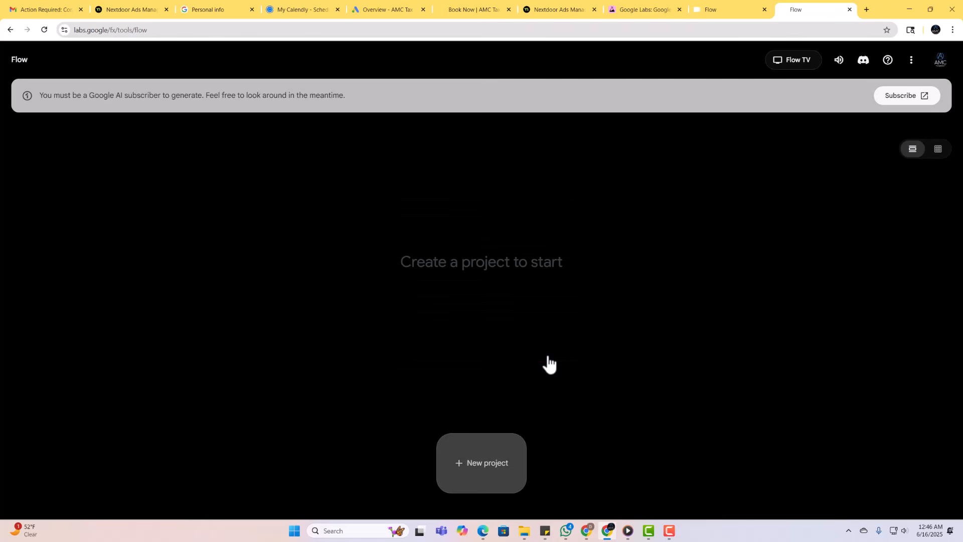
- Open Flow's subscription offer and review the Google AI Pro price, trial period, monthly AI credits and included benefits
click(904, 99)
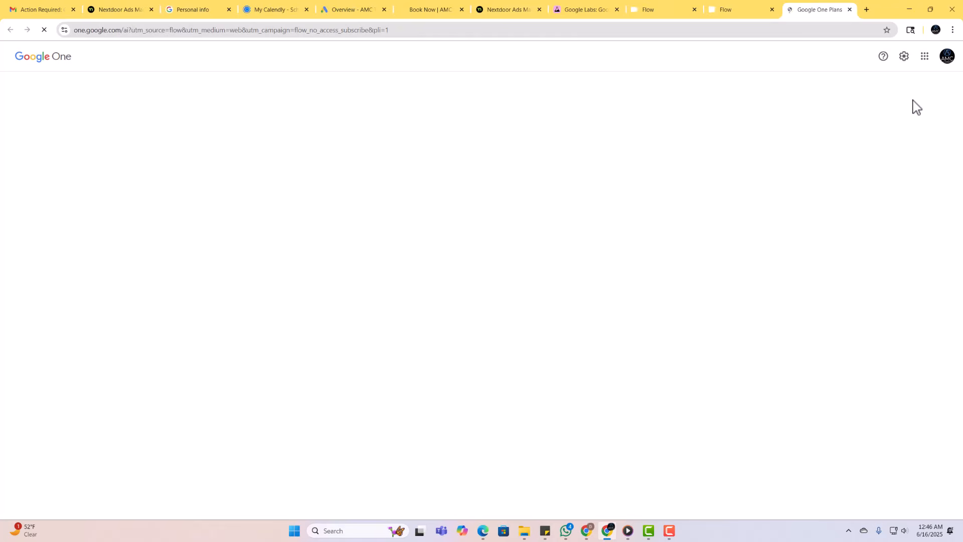
scroll(587, 269, down, 1)
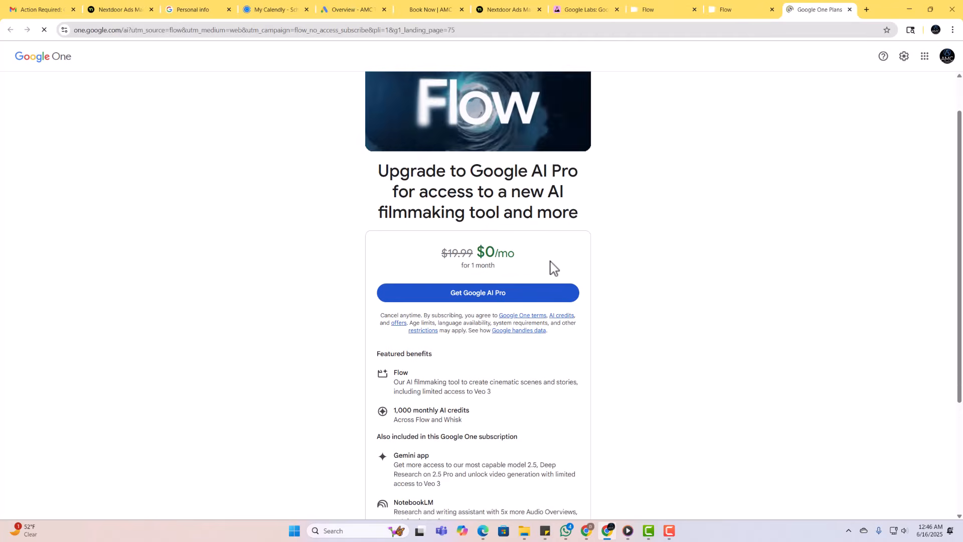
scroll(485, 270, down, 1)
double_click(487, 204)
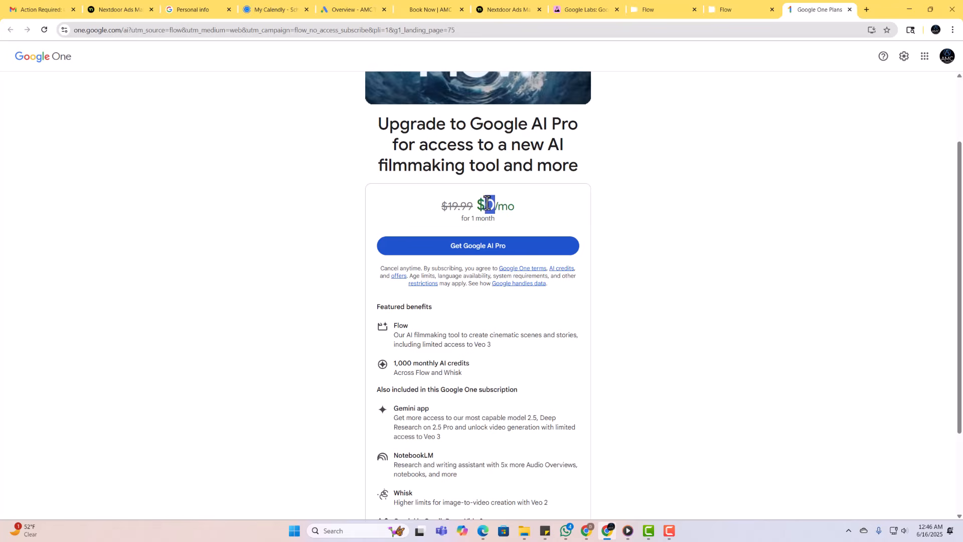
triple_click(478, 218)
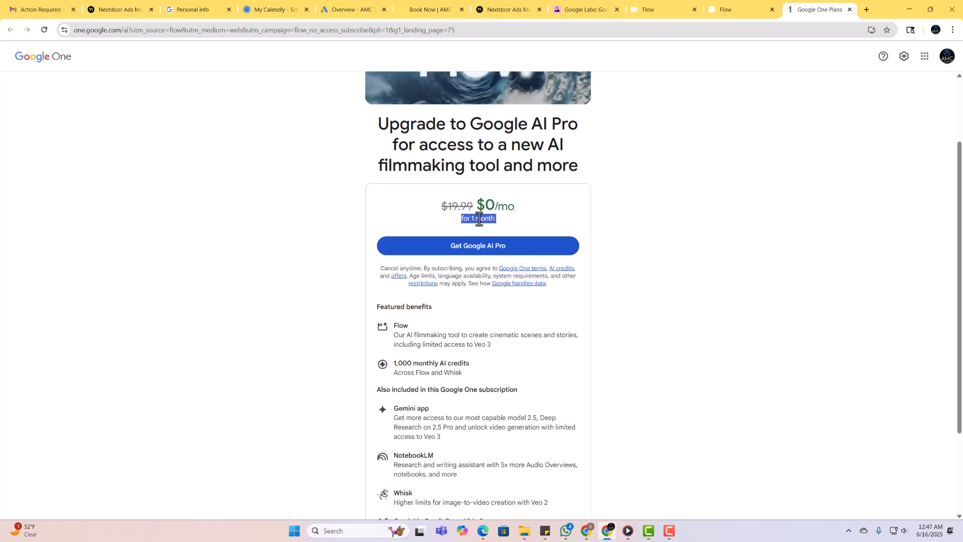
scroll(457, 271, down, 1)
triple_click(416, 314)
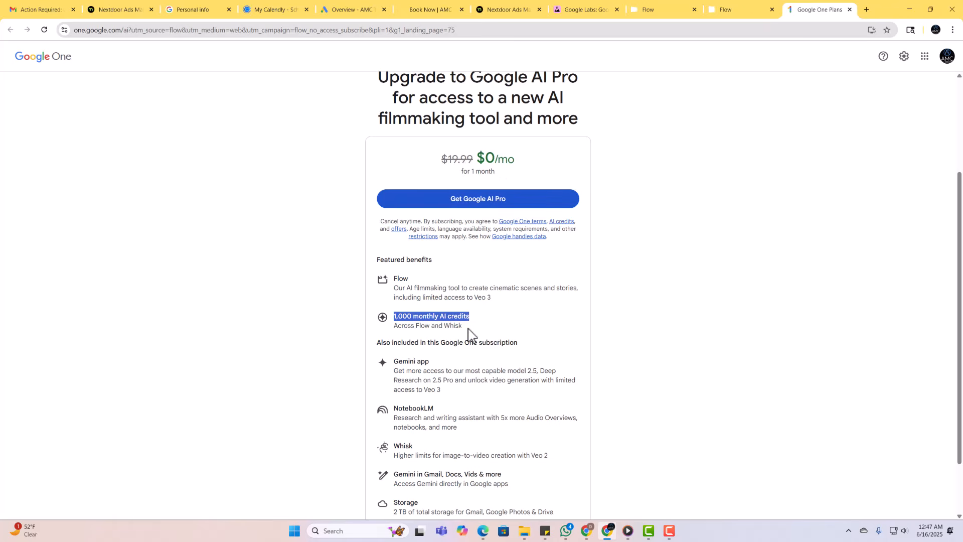
scroll(470, 333, down, 2)
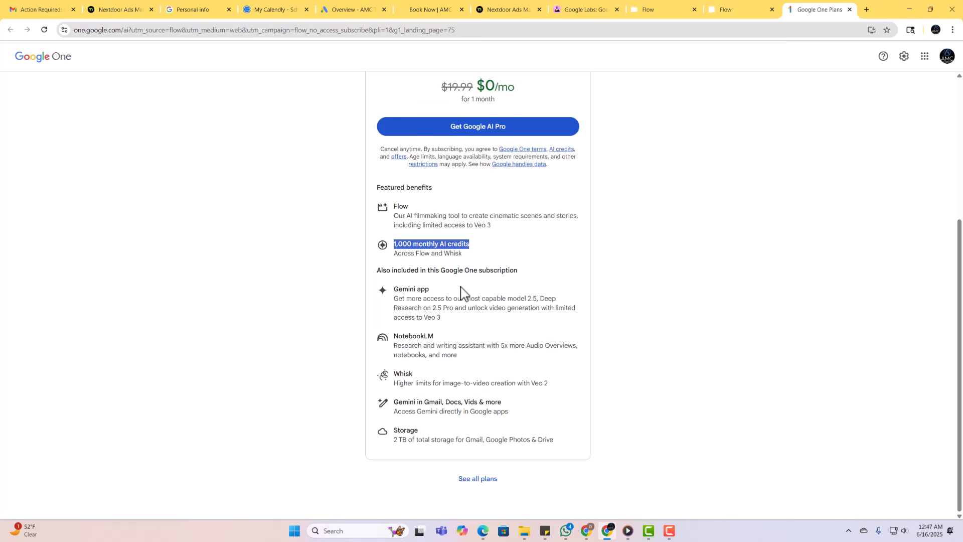
click(453, 244)
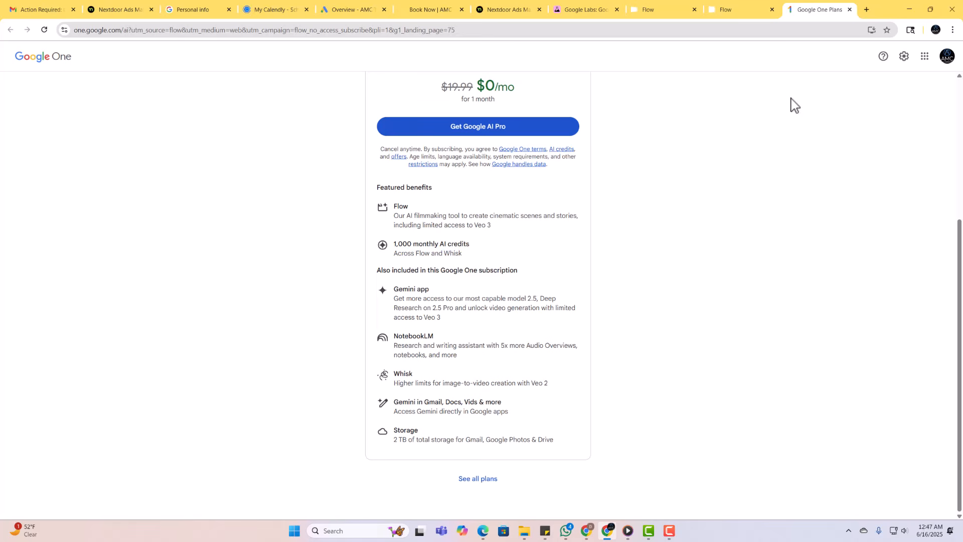
scroll(483, 268, up, 5)
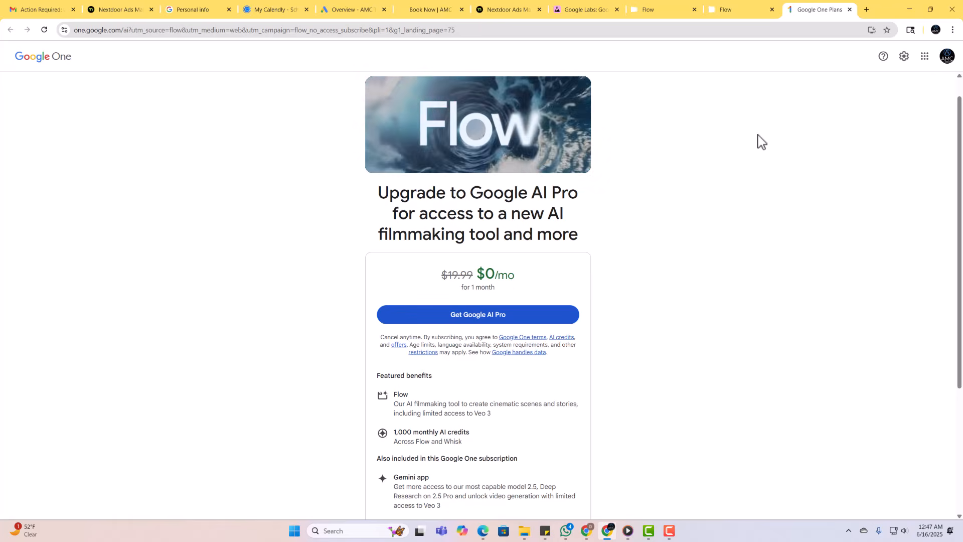
- Return to the browser window with the existing Flow projects and show the account's AI credits
click(911, 14)
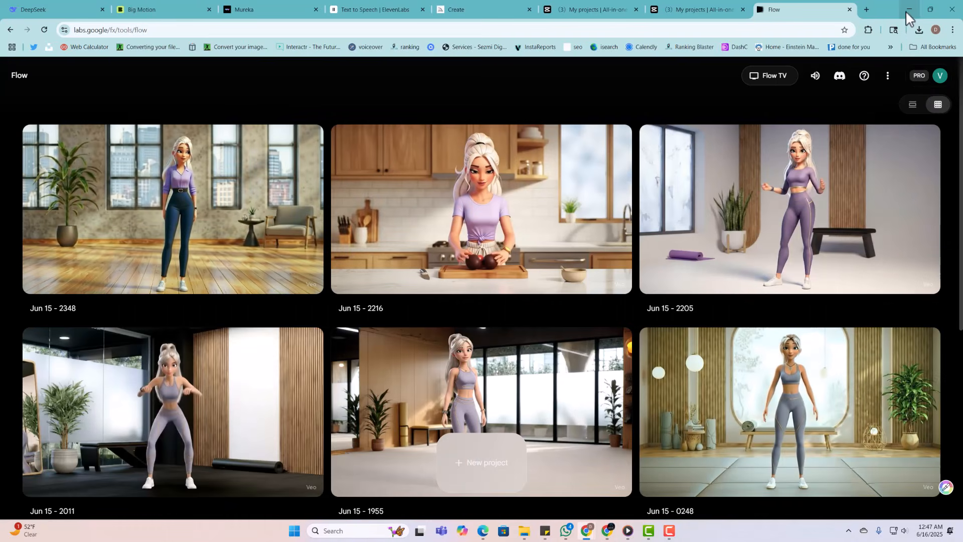
click(937, 80)
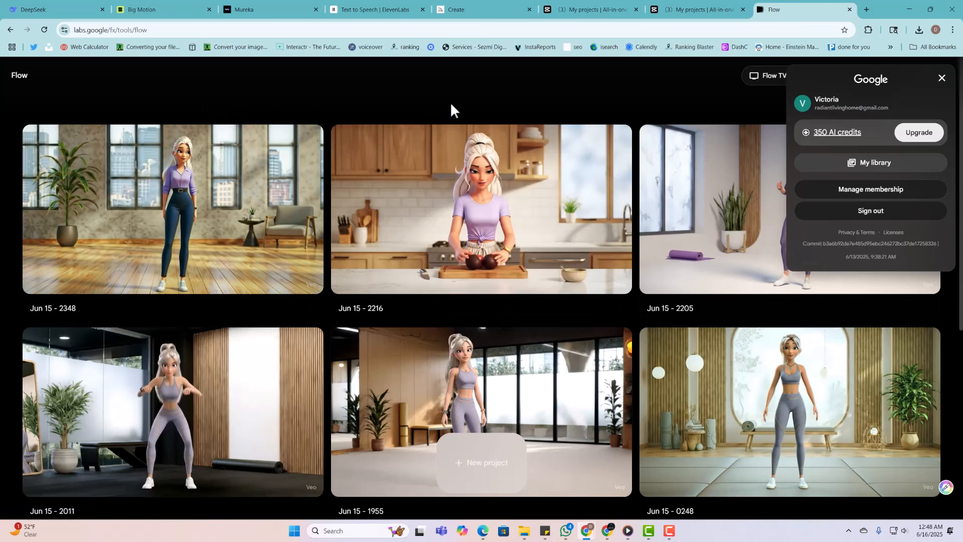
- Switch to Midjourney and browse the previously generated character images on the Create page
click(476, 11)
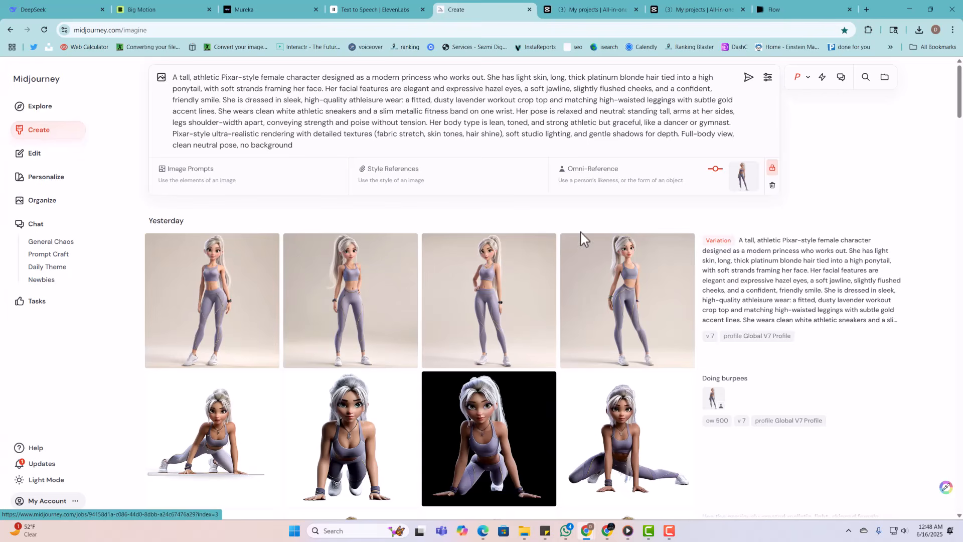
scroll(551, 306, down, 5)
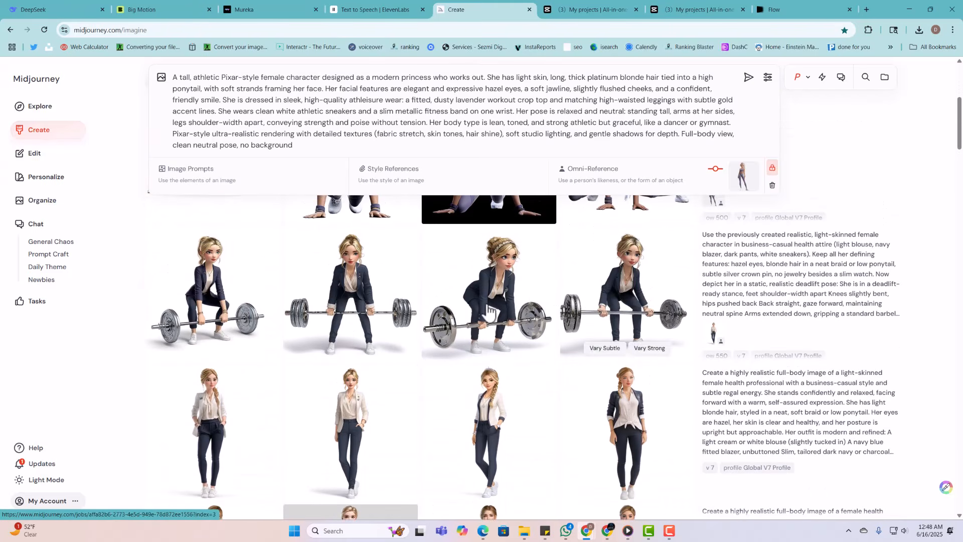
scroll(532, 421, down, 3)
scroll(501, 376, up, 2)
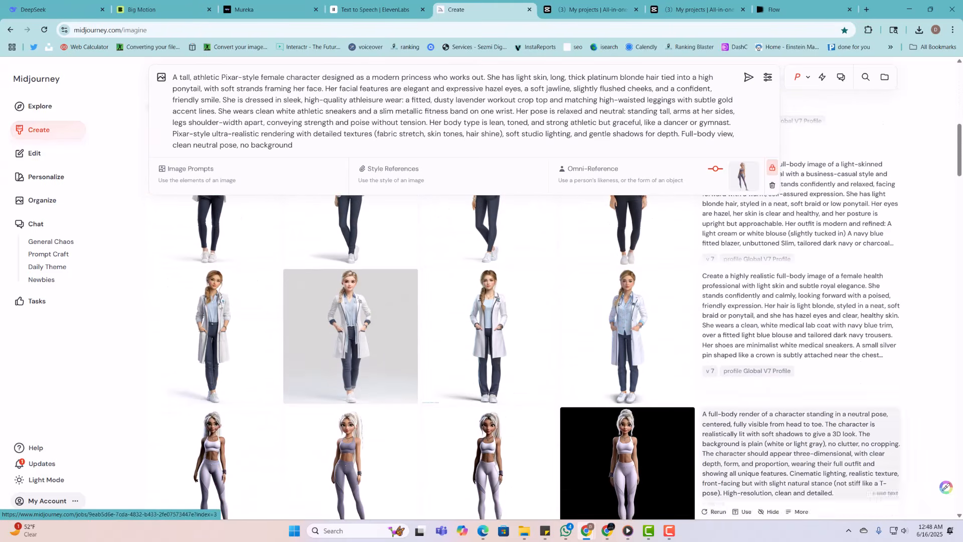
- Look at the CapCut start page, revisit Midjourney, and return to Flow to close the account details
click(591, 12)
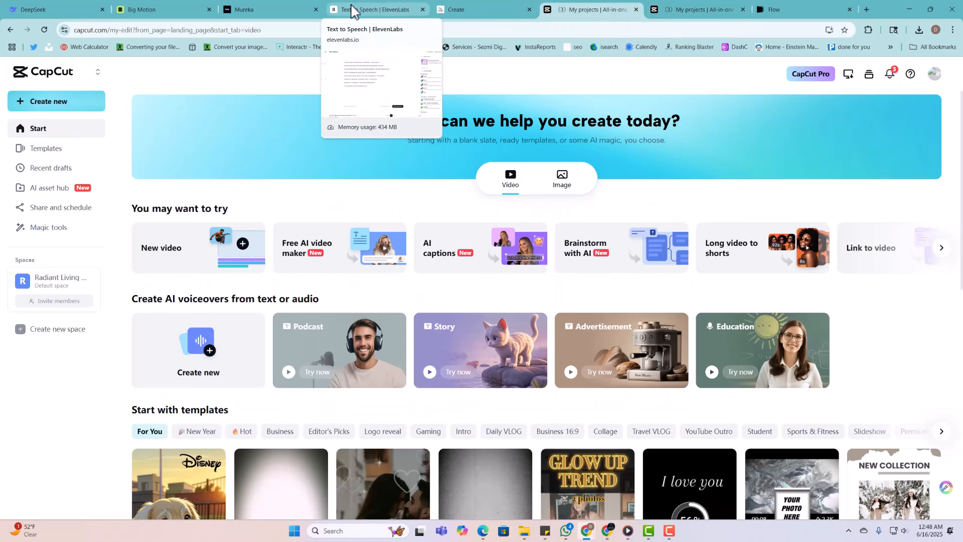
click(480, 4)
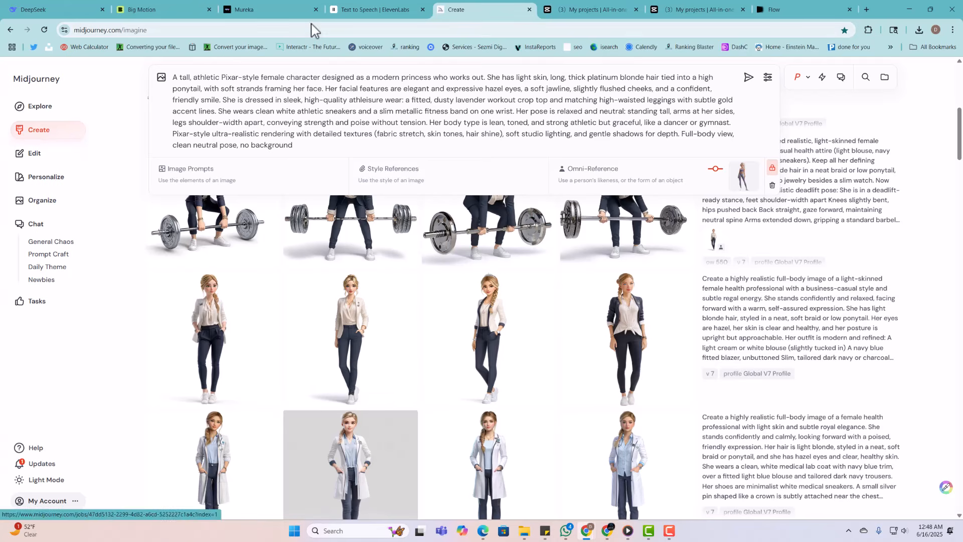
click(775, 8)
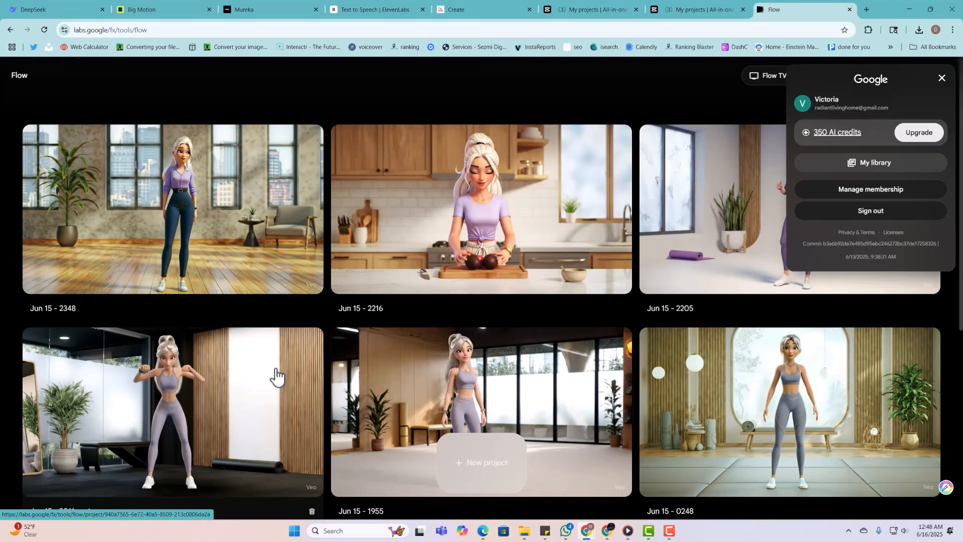
click(544, 106)
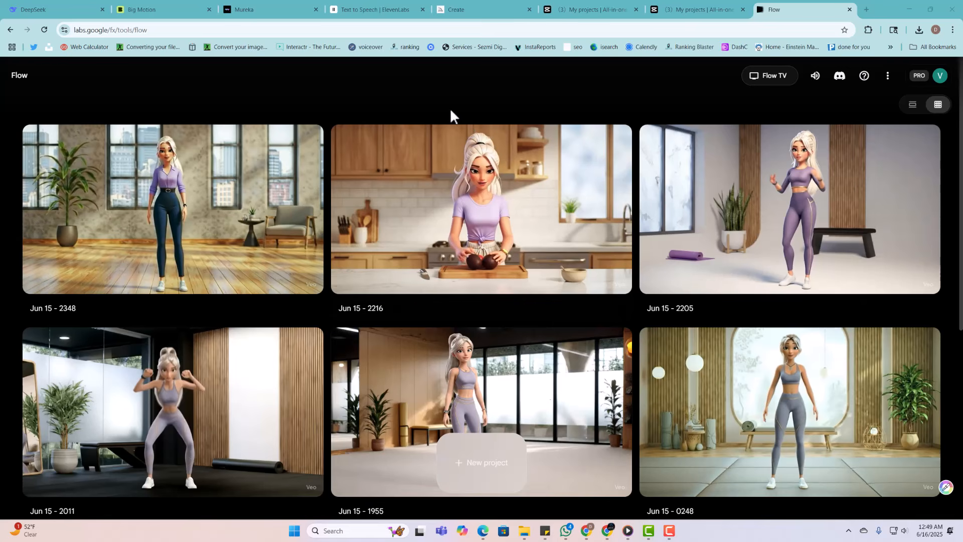
- Highlight the midjourney.com site address on the Midjourney page and go back to the Flow projects
click(474, 12)
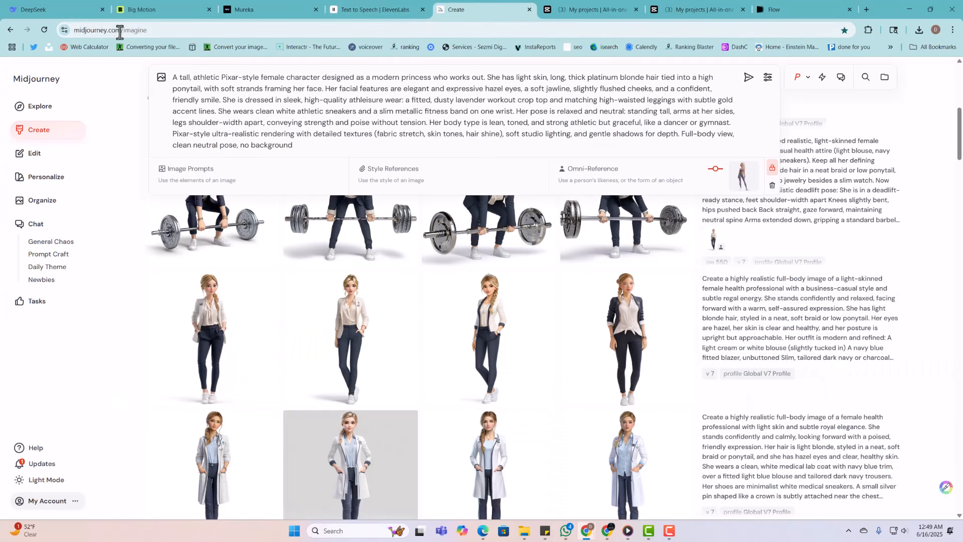
drag(121, 30, 75, 33)
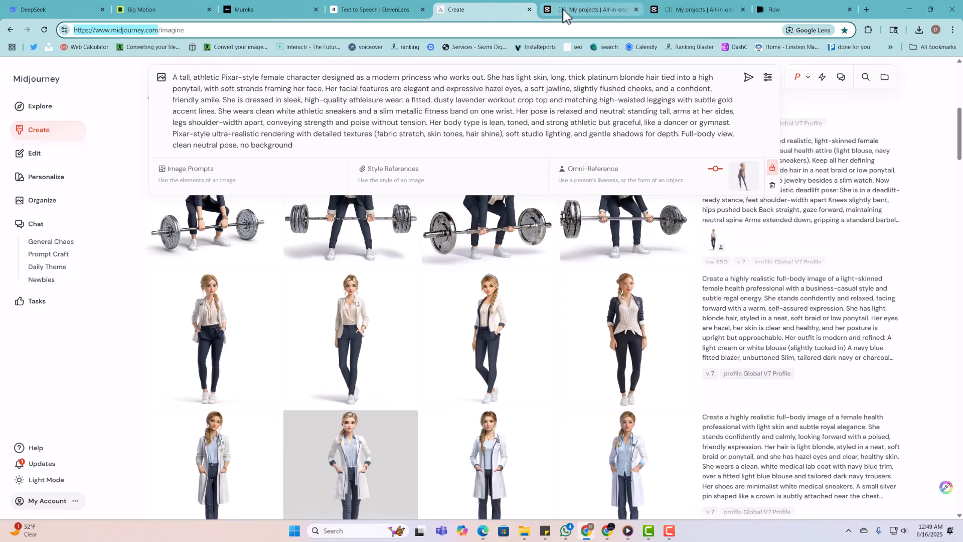
click(775, 9)
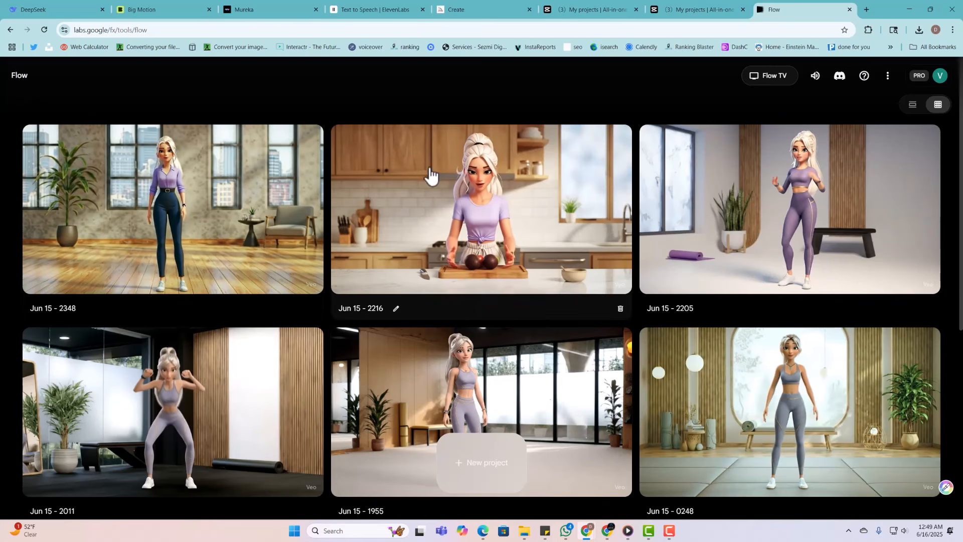
- Create a new Flow project and show the video generation modes available for its prompt
scroll(501, 306, down, 3)
scroll(617, 416, up, 3)
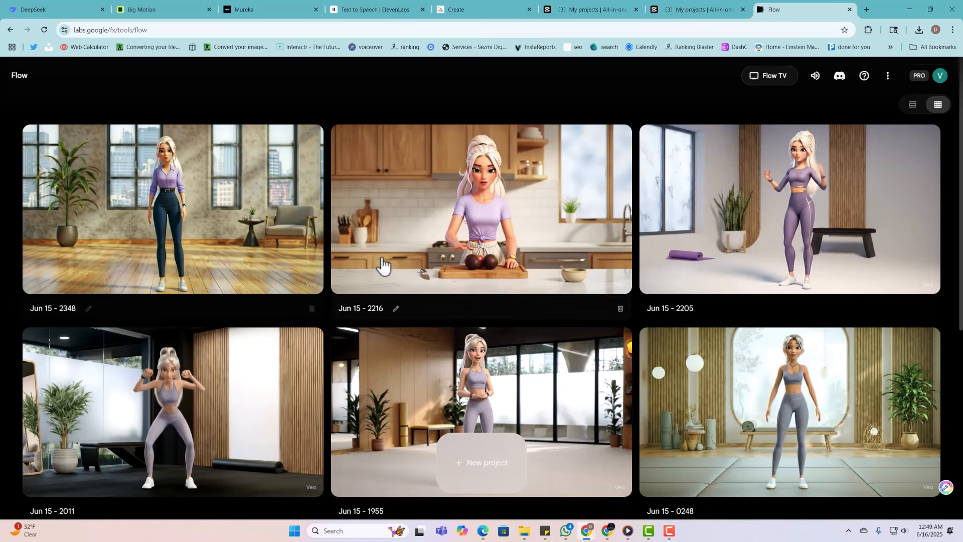
click(493, 460)
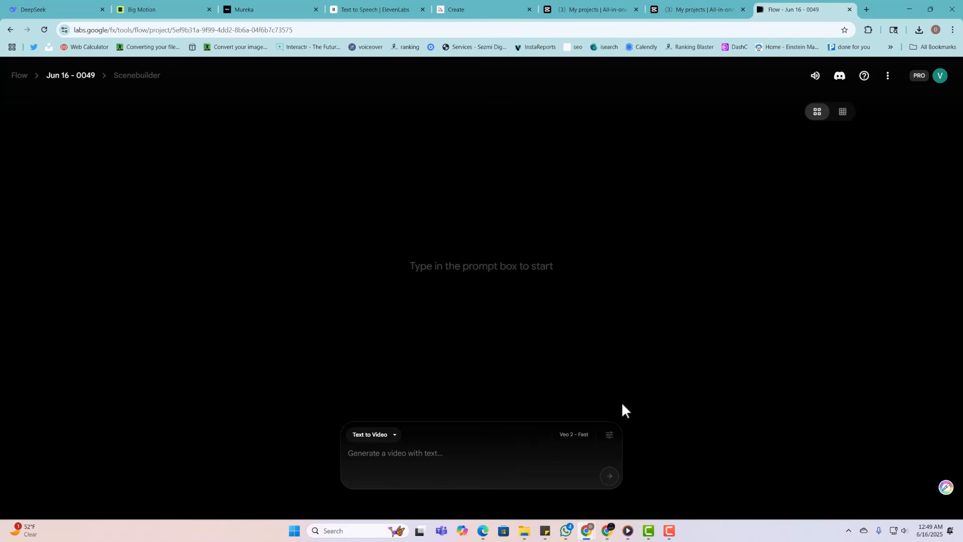
click(393, 436)
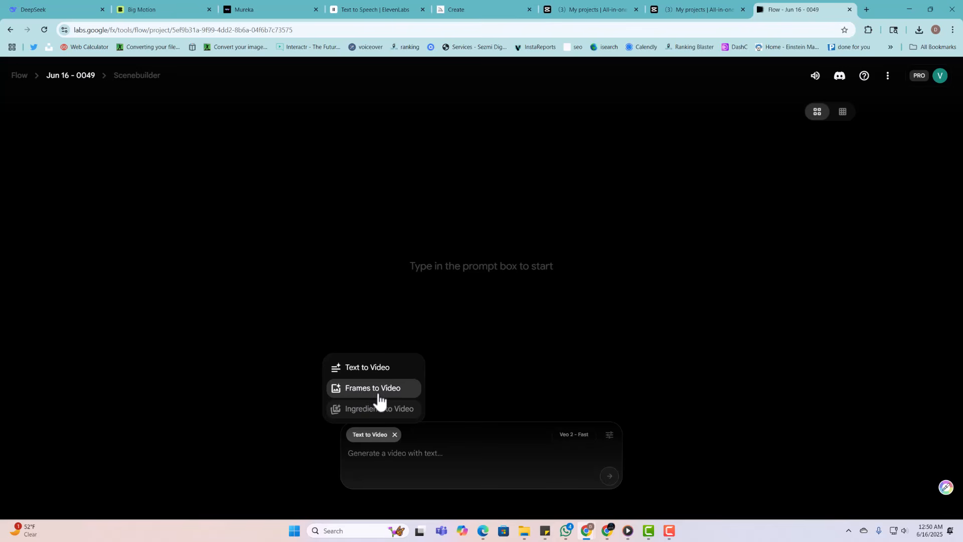
- Set outputs per prompt to 1 in the generation settings and look through the available Veo models
click(611, 435)
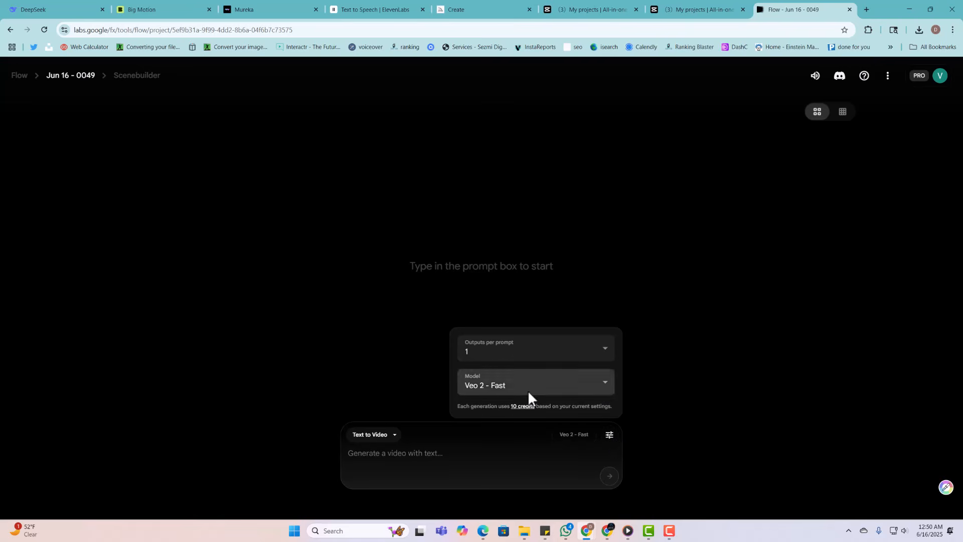
click(512, 359)
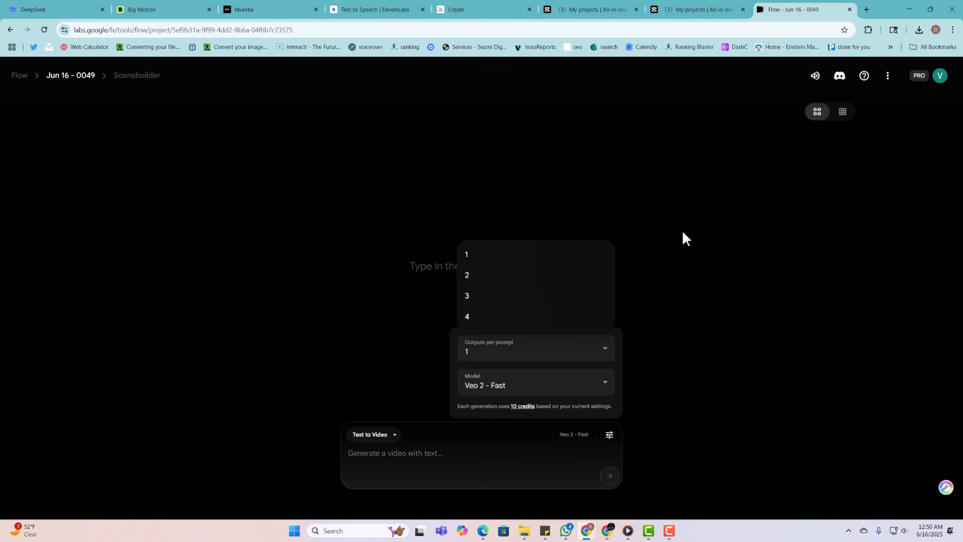
click(507, 261)
click(591, 381)
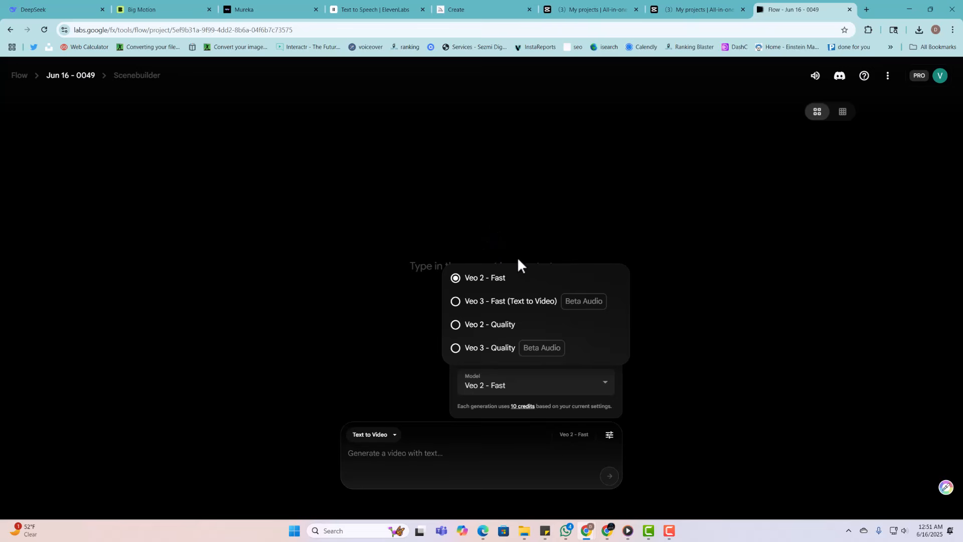
click(505, 236)
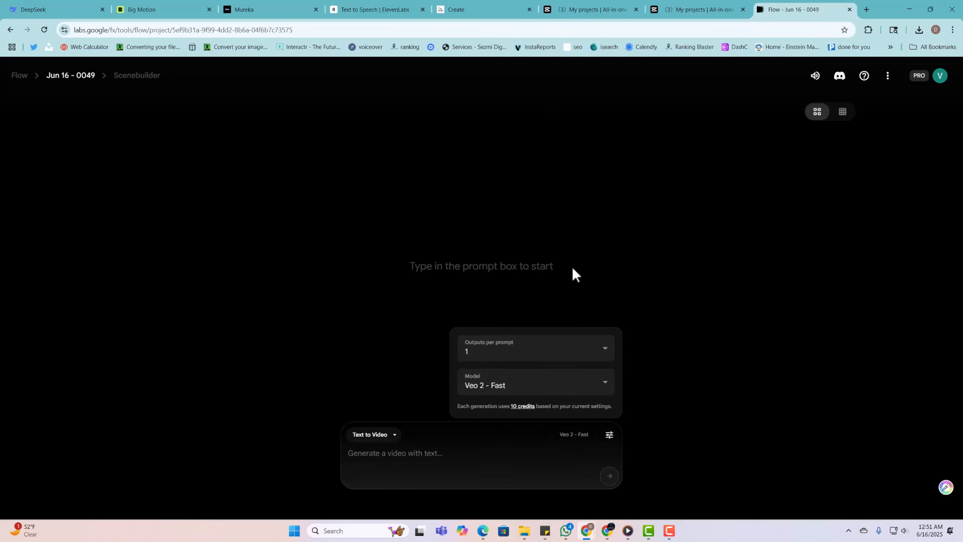
click(519, 312)
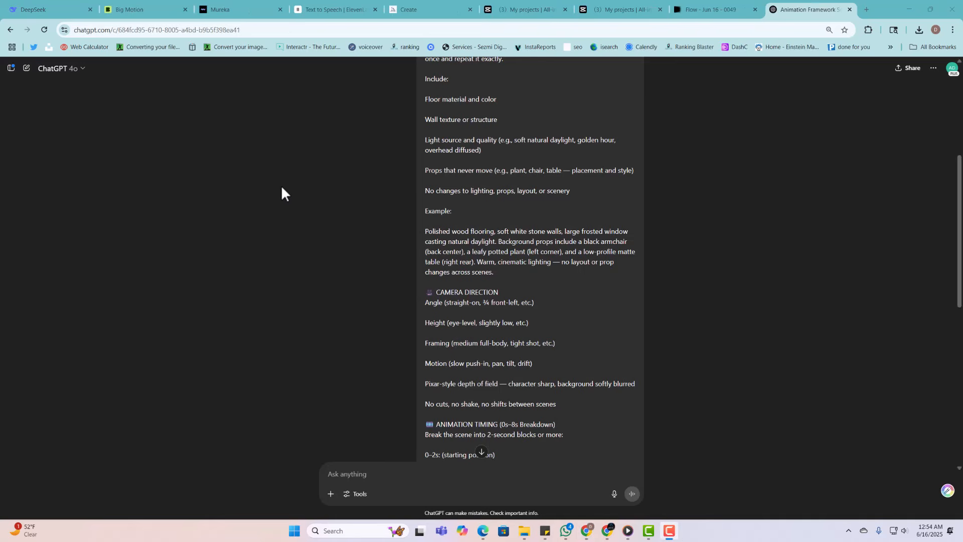
- Switch to the ChatGPT framework conversation and review the Character and Environment sections, highlighting the environment heading and its required details
scroll(627, 254, up, 5)
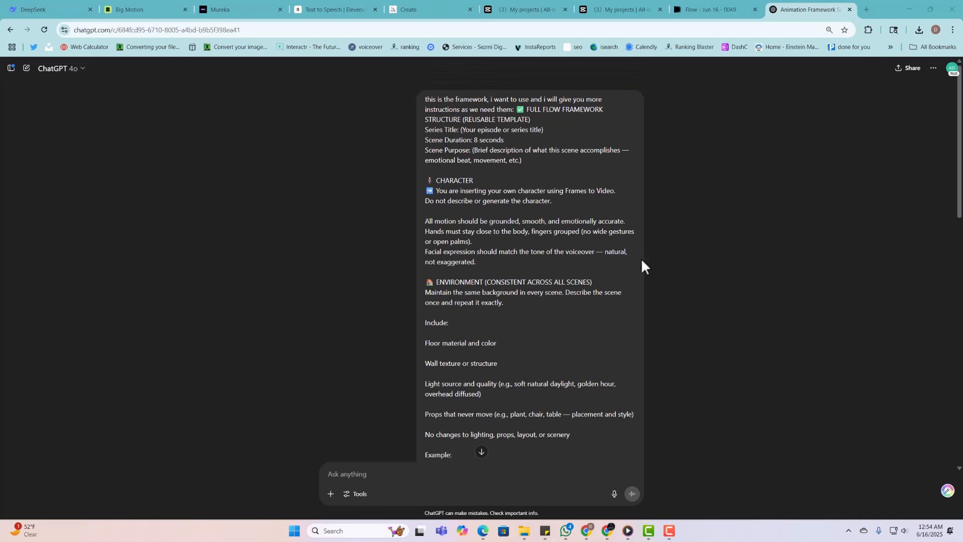
scroll(603, 170, down, 2)
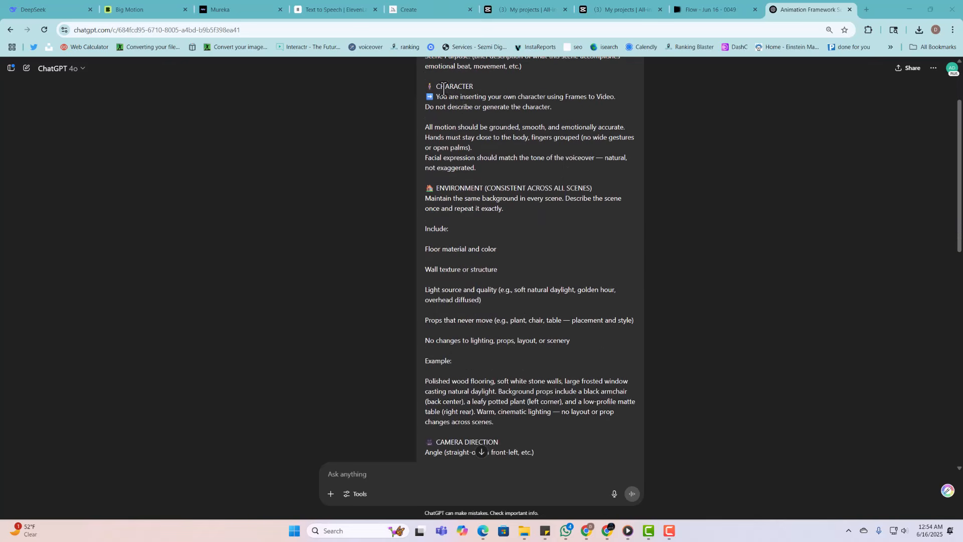
click(444, 100)
drag(435, 188, 608, 192)
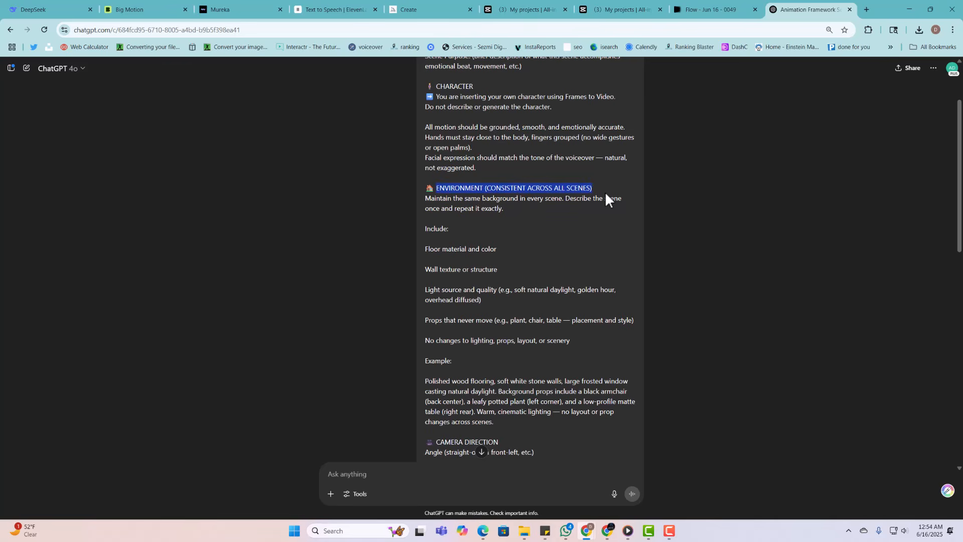
triple_click(493, 190)
scroll(557, 204, down, 3)
scroll(559, 166, up, 1)
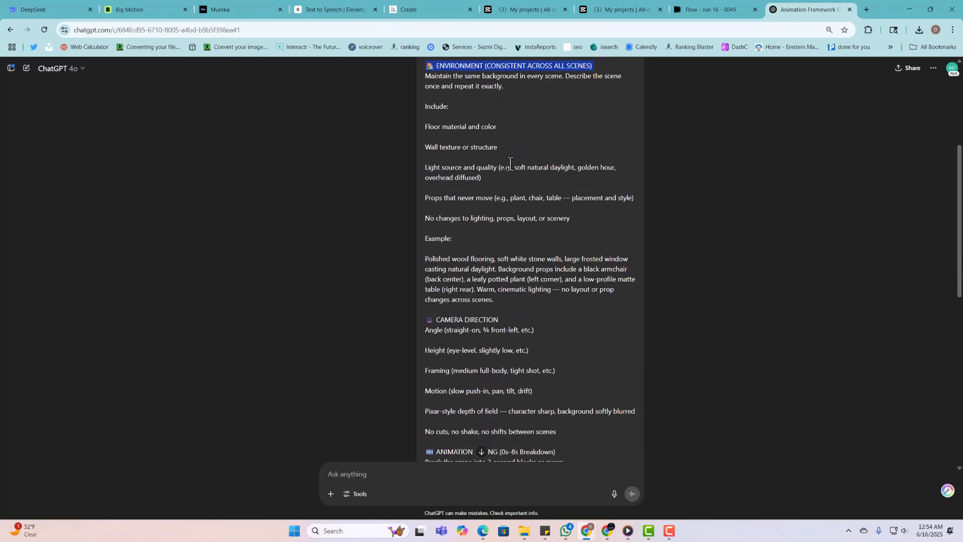
drag(452, 96, 468, 238)
scroll(469, 239, down, 1)
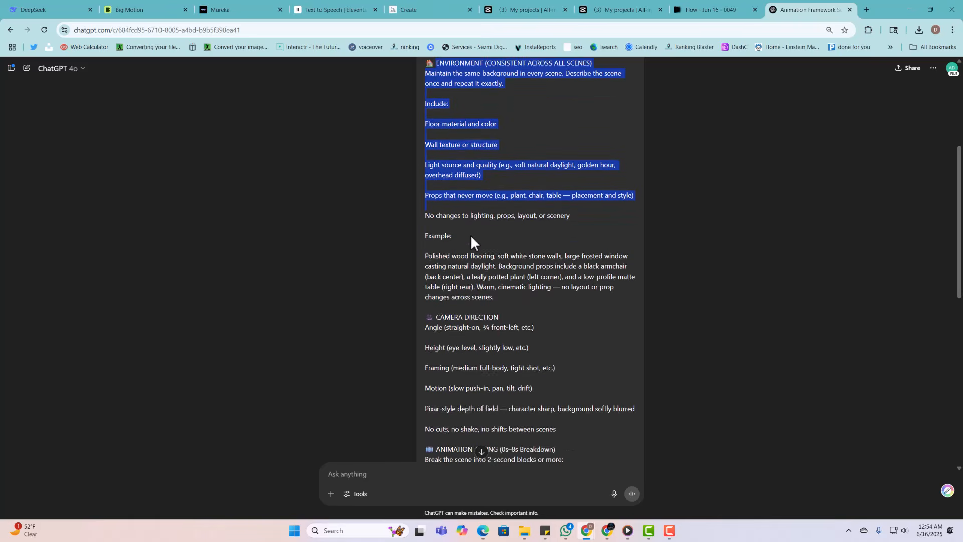
- Examine the framework's Camera Direction and Animation Timing sections, highlighting both headings
scroll(491, 252, down, 3)
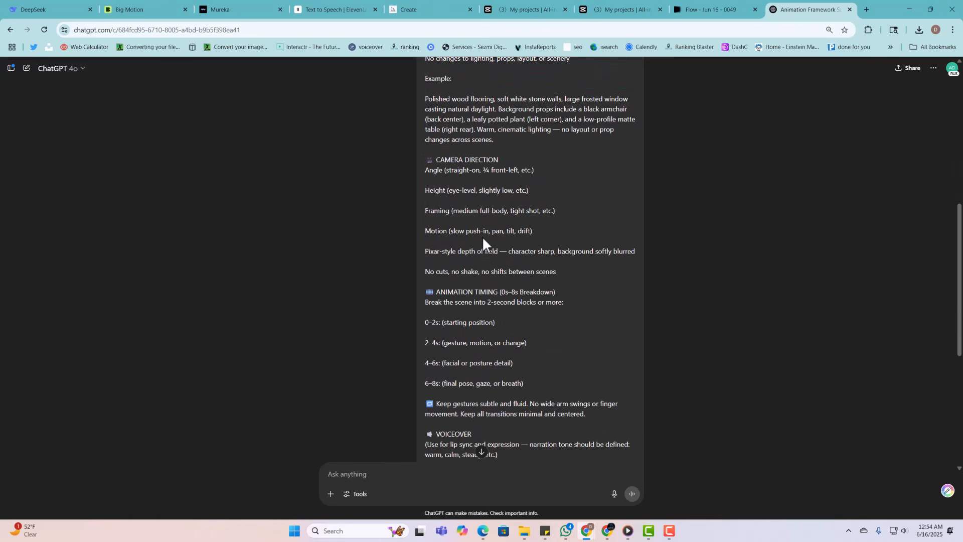
drag(427, 160, 498, 160)
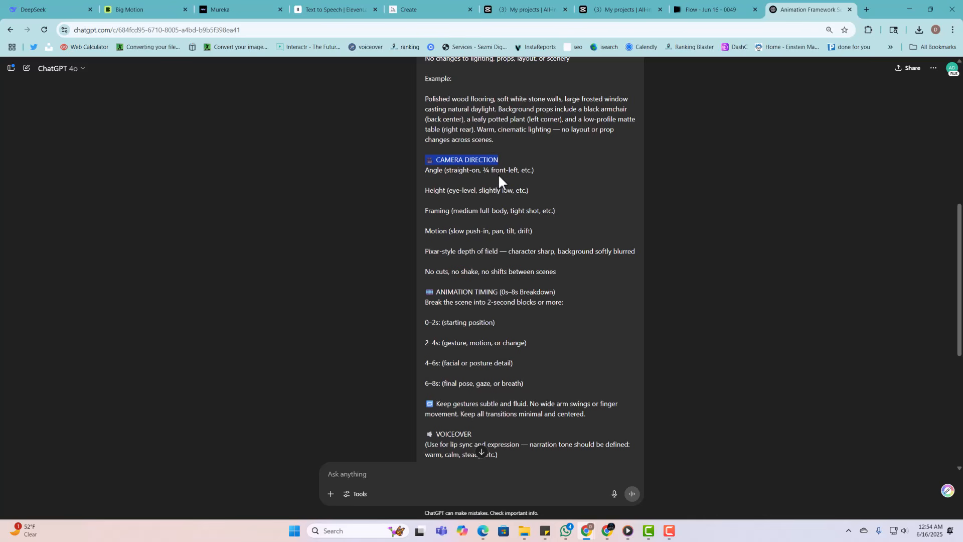
scroll(427, 230, down, 1)
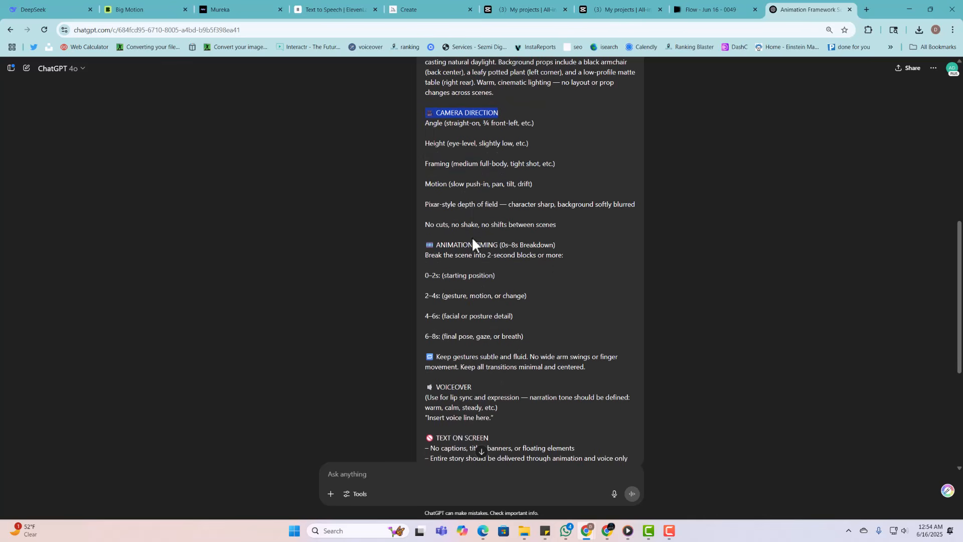
scroll(442, 251, down, 1)
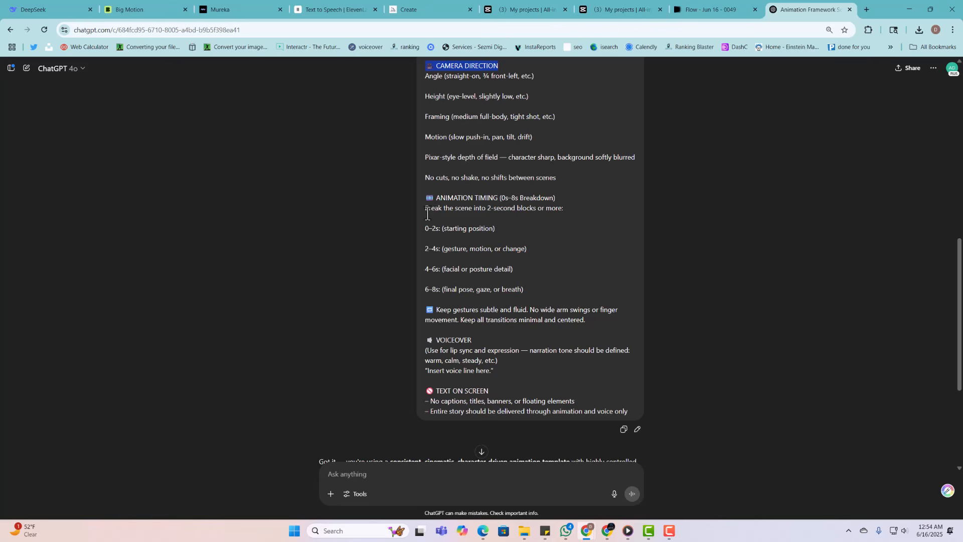
drag(440, 198, 545, 197)
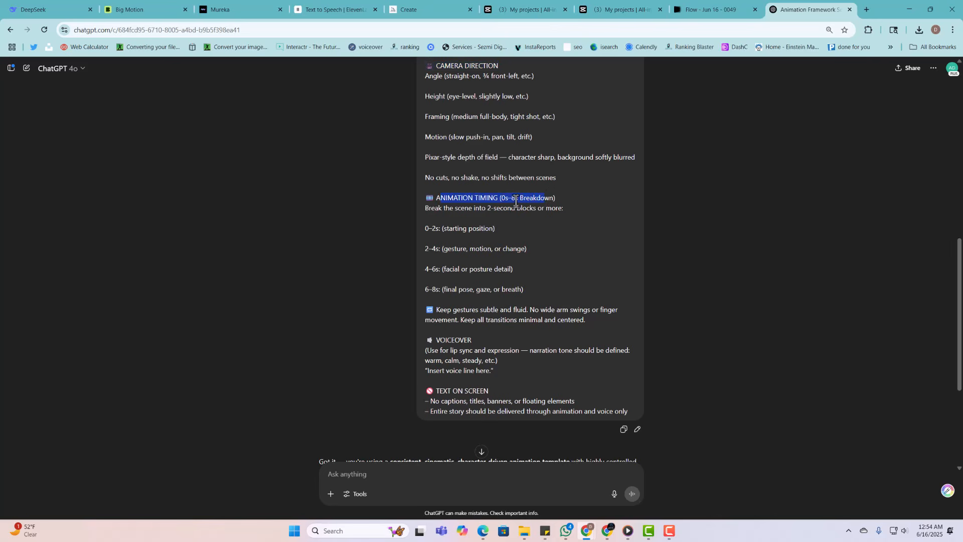
click(448, 231)
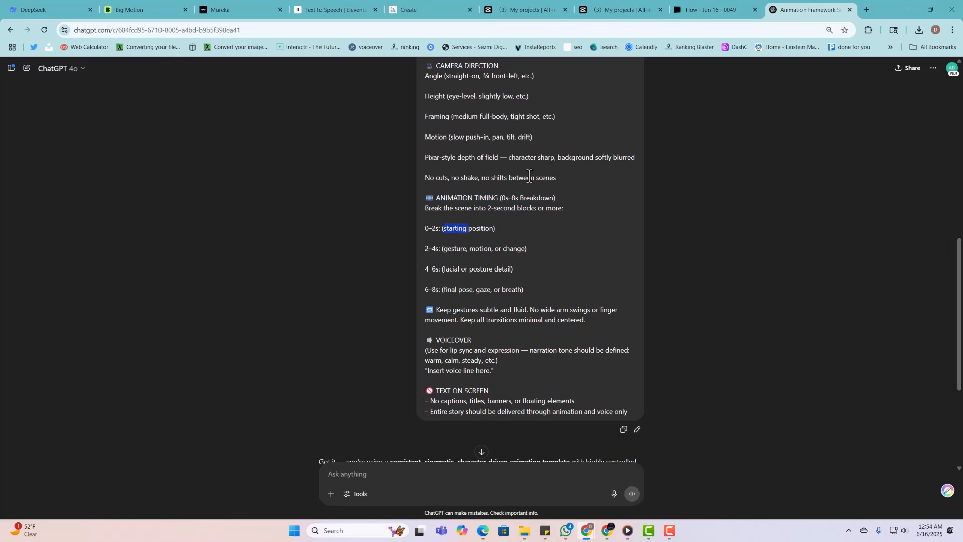
- Switch back to Flow and browse the existing character video projects in the project list
click(712, 10)
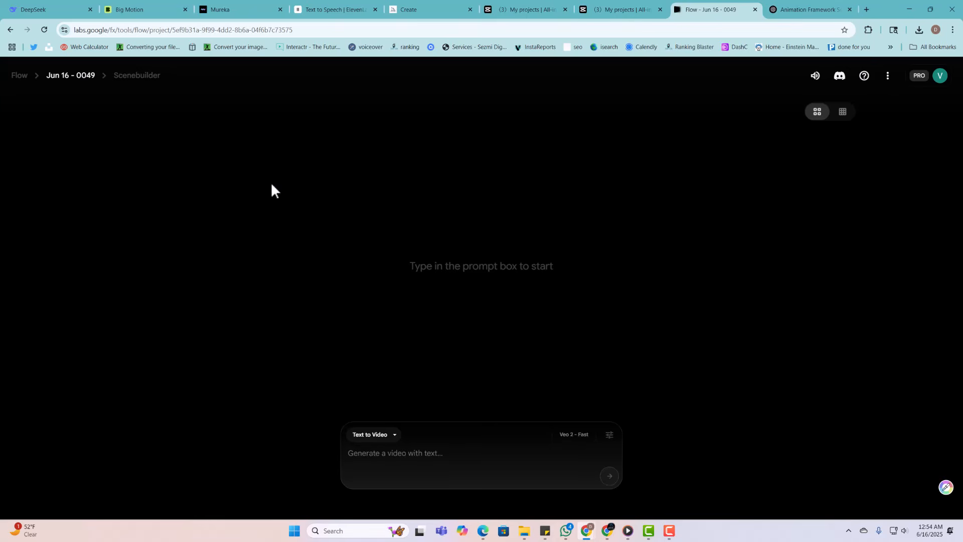
click(25, 76)
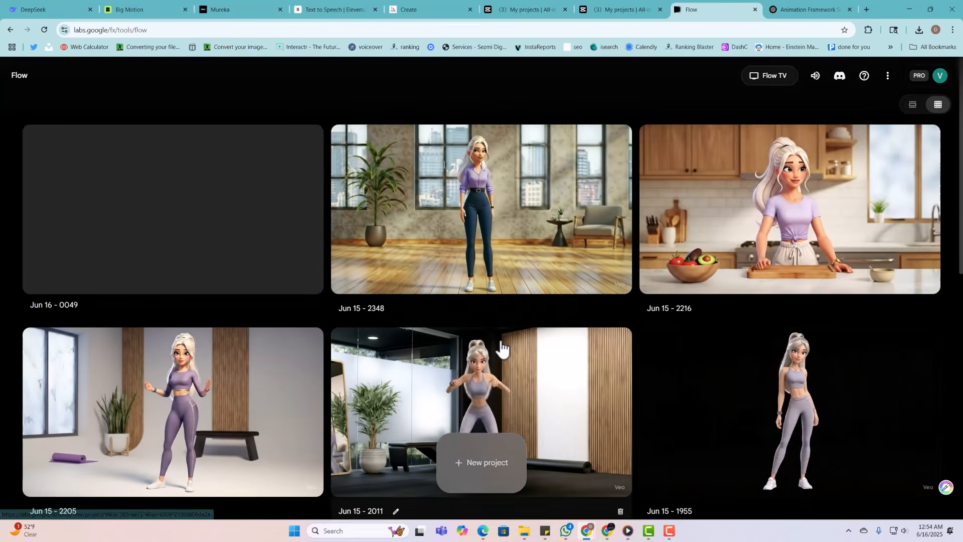
scroll(502, 349, down, 4)
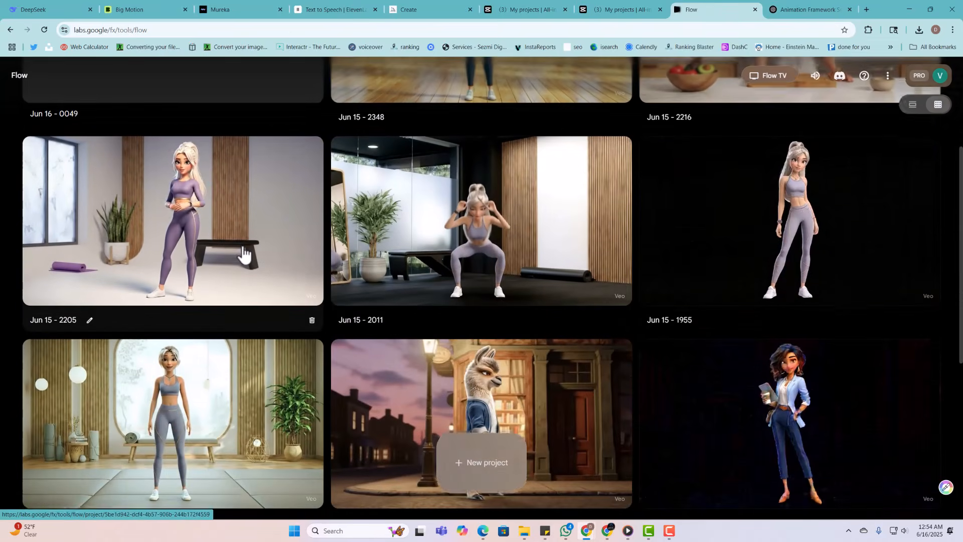
scroll(244, 254, down, 3)
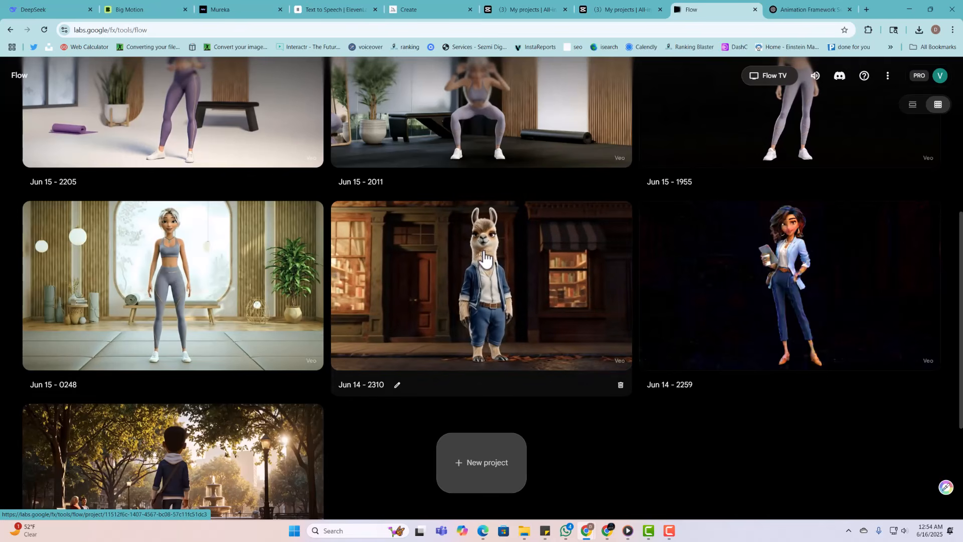
scroll(505, 286, up, 5)
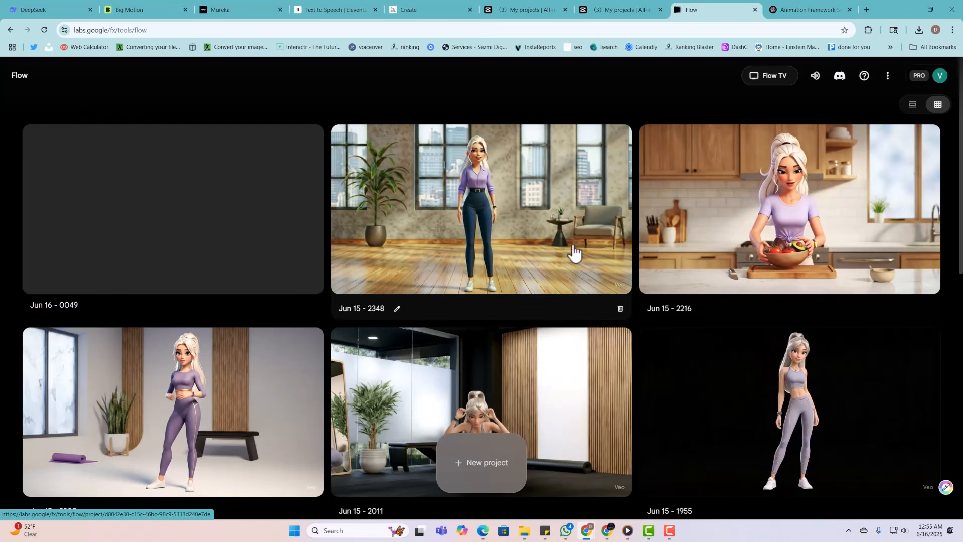
- Return to the ChatGPT framework, highlight the Voiceover and Text on Screen sections, and skim the Environment section again
click(803, 15)
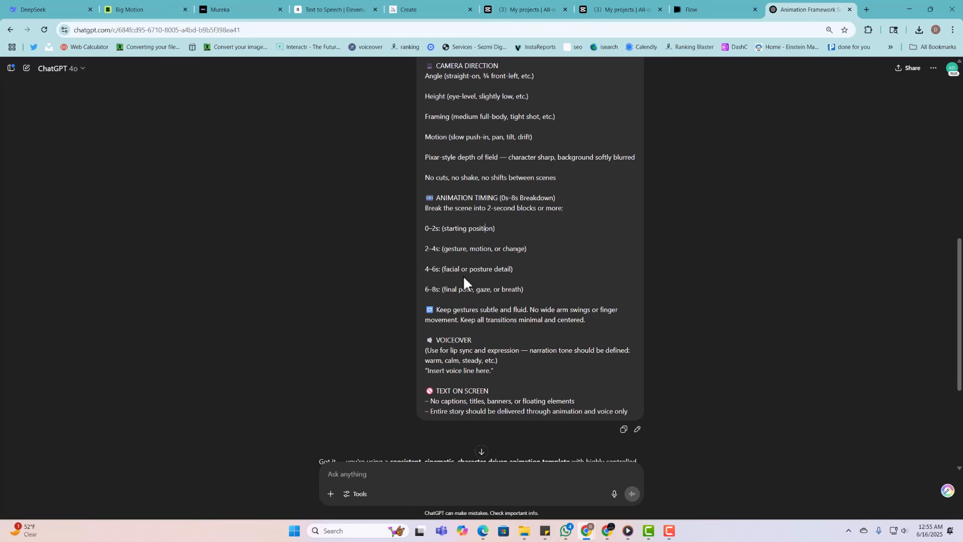
scroll(474, 283, down, 3)
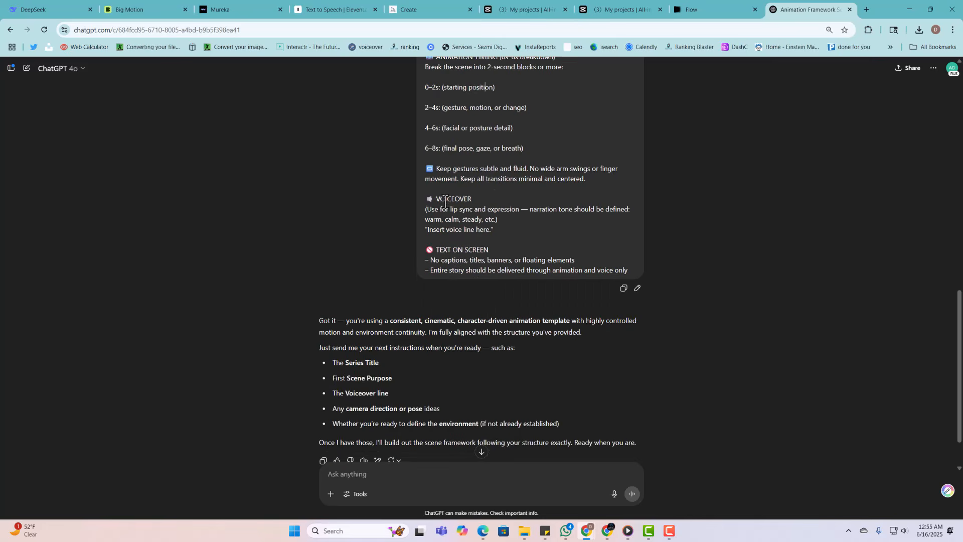
double_click(446, 199)
click(462, 209)
drag(440, 249, 628, 269)
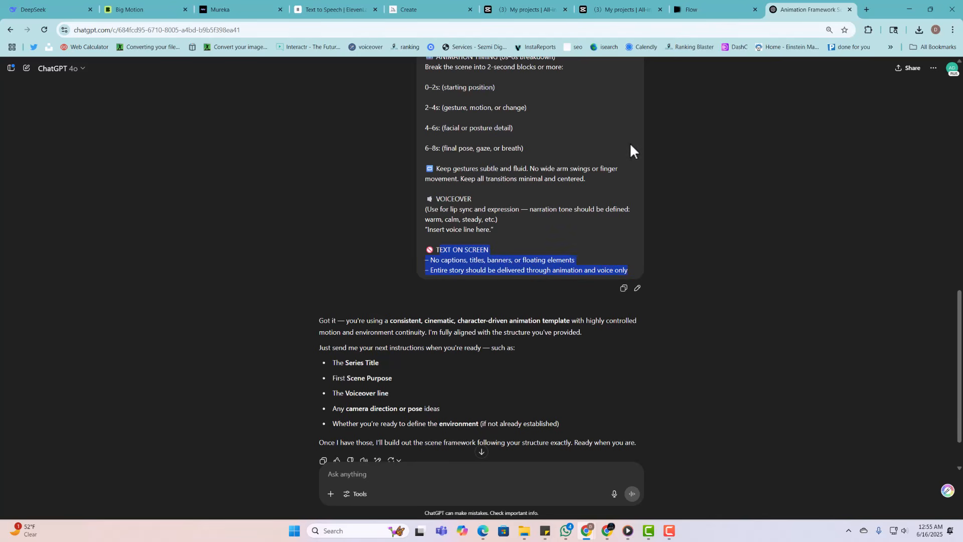
scroll(621, 231, down, 1)
scroll(606, 248, up, 2)
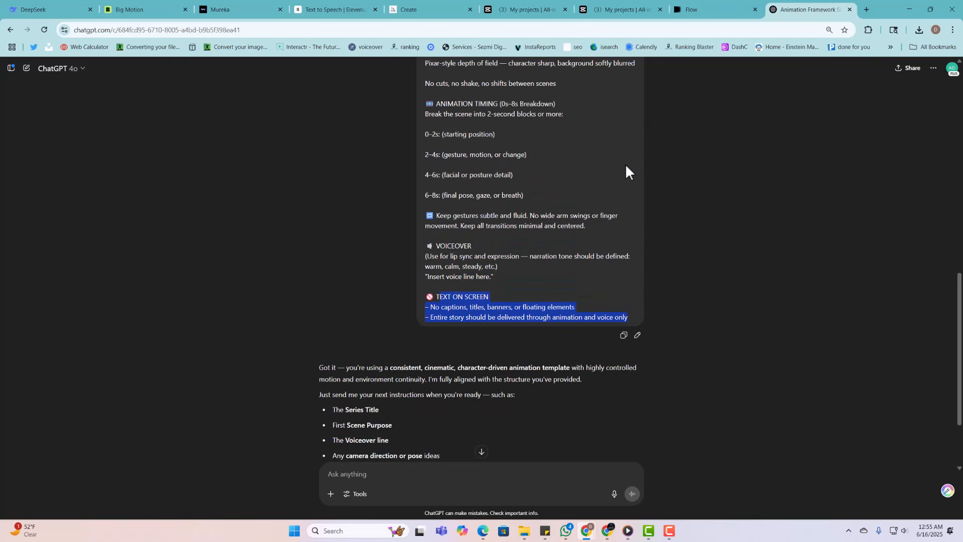
drag(426, 296, 636, 311)
scroll(636, 311, up, 1)
scroll(636, 300, up, 15)
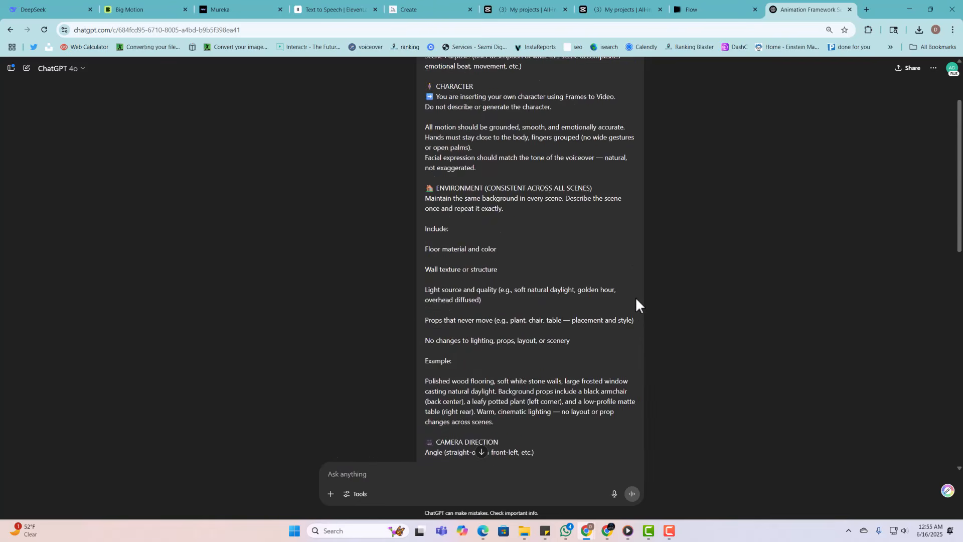
scroll(675, 192, down, 3)
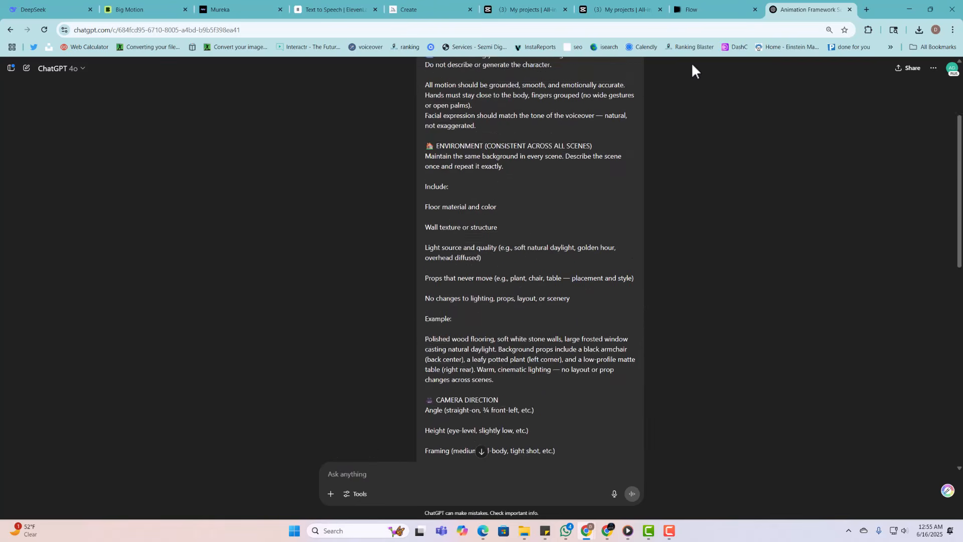
- Reopen the Jun 16 - 0049 project in Flow and set its generation mode to Frames to Video
click(692, 9)
click(177, 223)
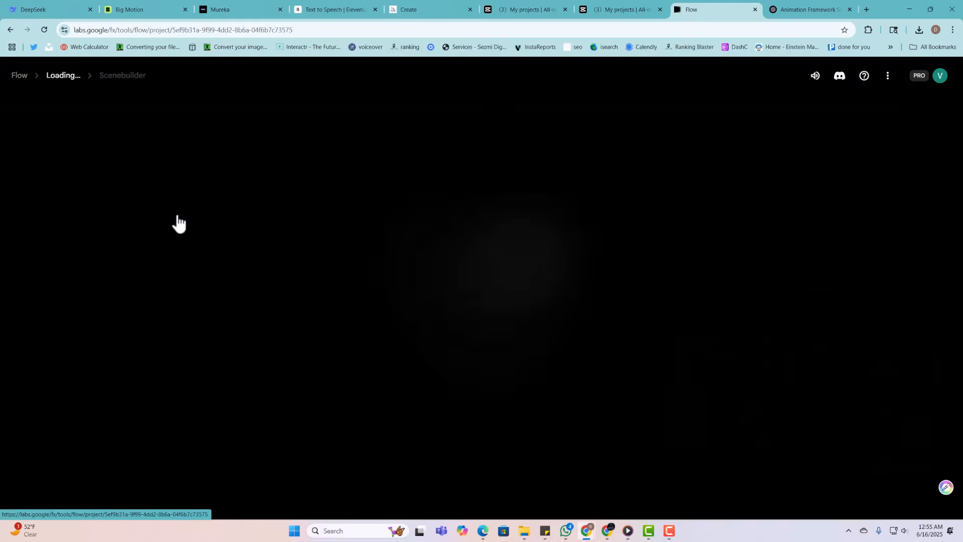
click(386, 434)
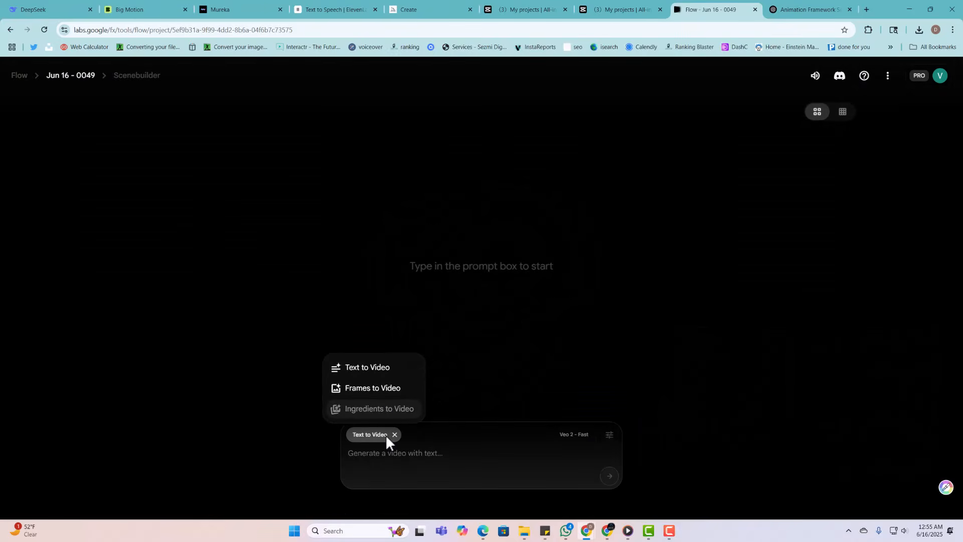
click(379, 399)
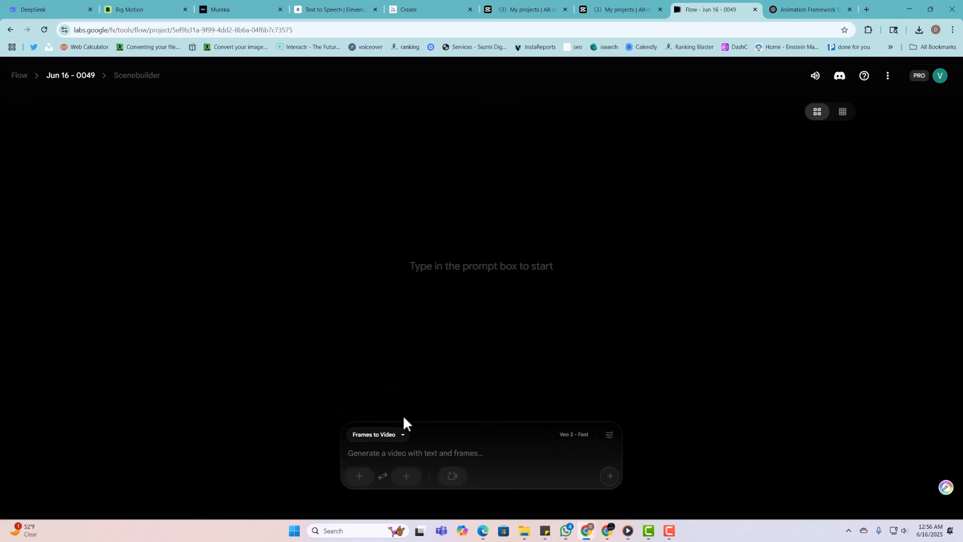
click(384, 435)
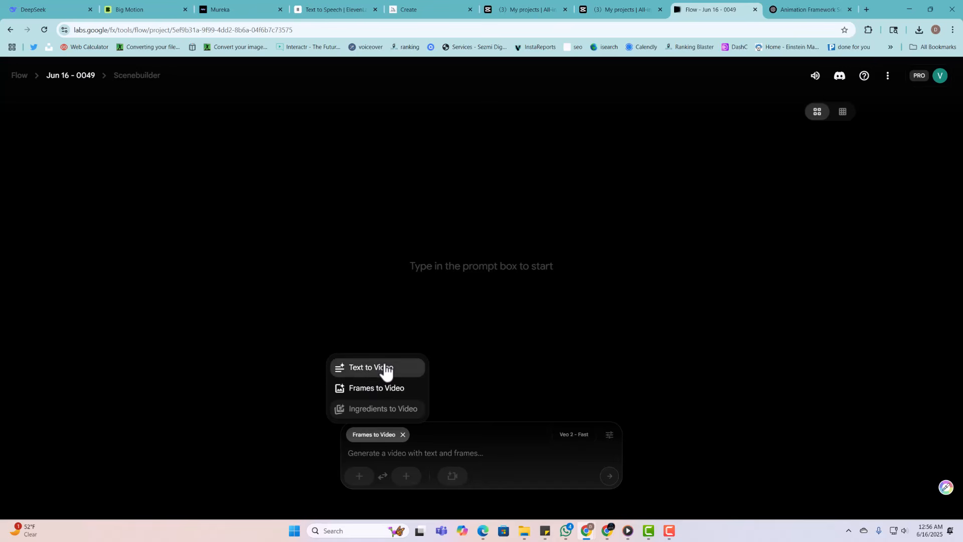
click(400, 395)
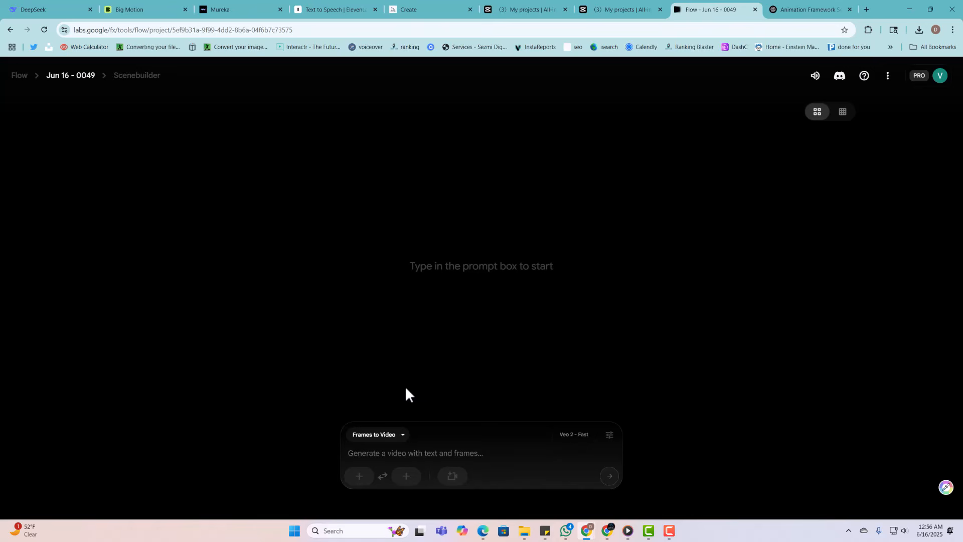
- Open image generation for the start frame of the Frames to Video prompt
click(358, 482)
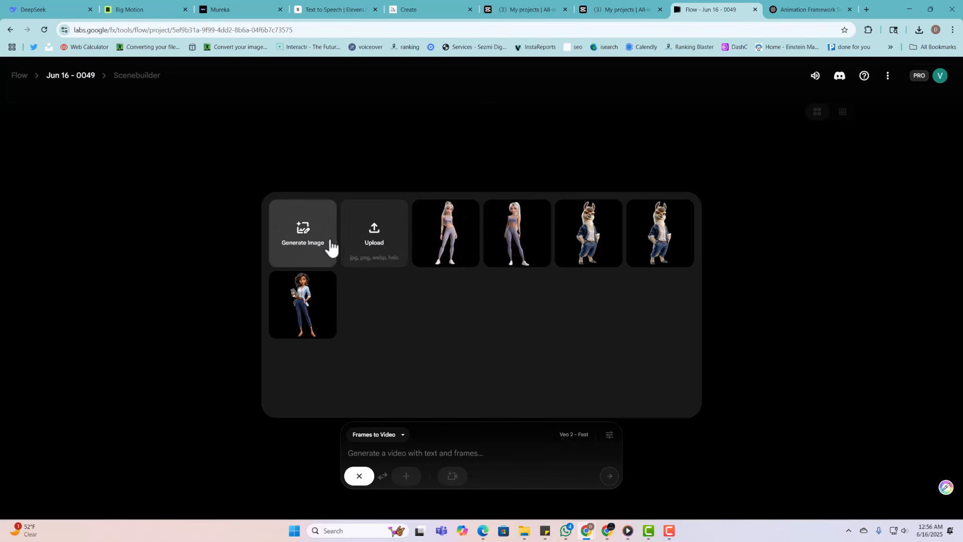
click(307, 232)
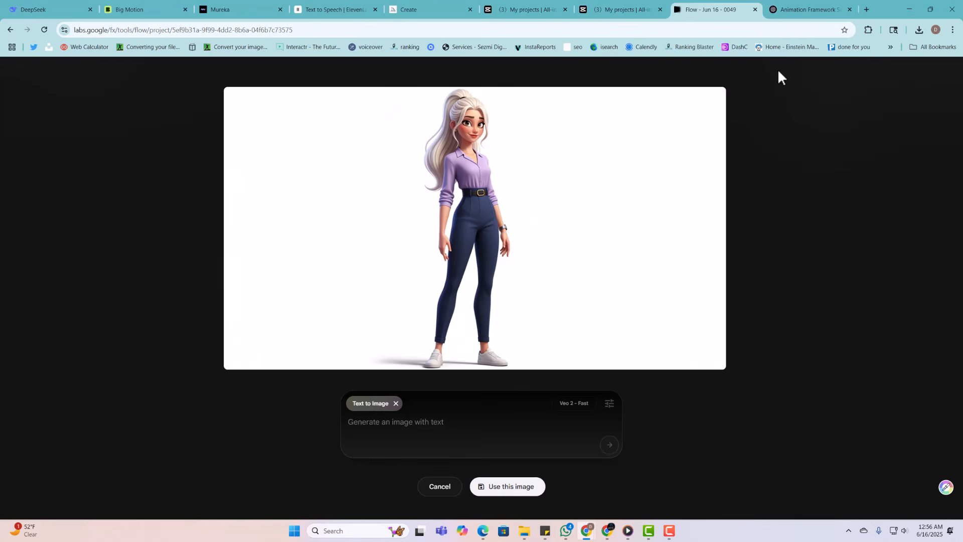
- Switch to ChatGPT and request an AI character prompt for an insurance sales Lama, full body, very detailed, with a golden chain necklace
click(815, 6)
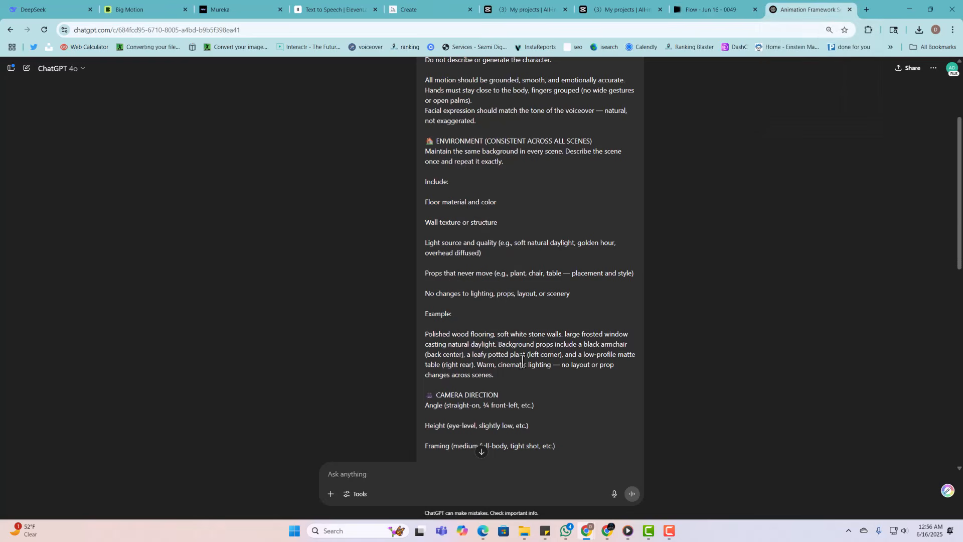
scroll(426, 422, down, 10)
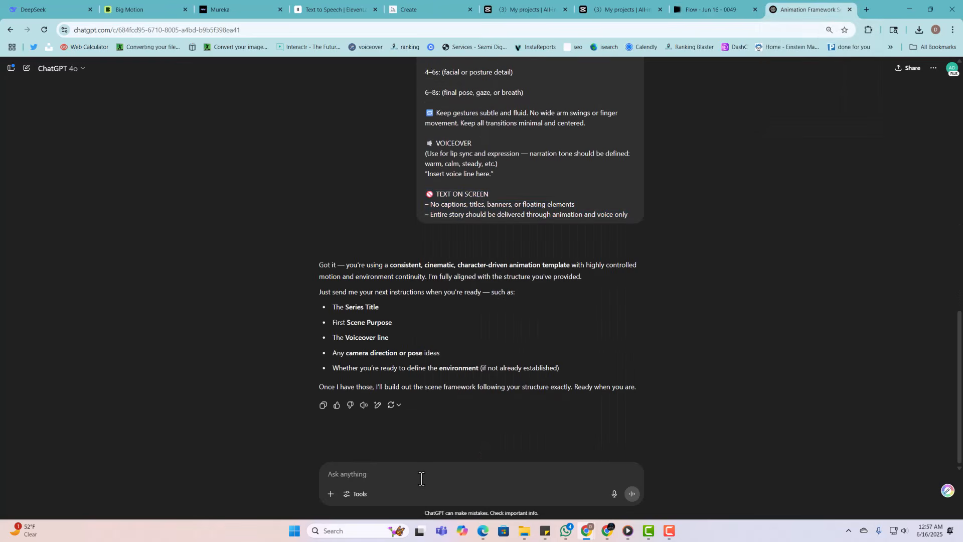
text(C)
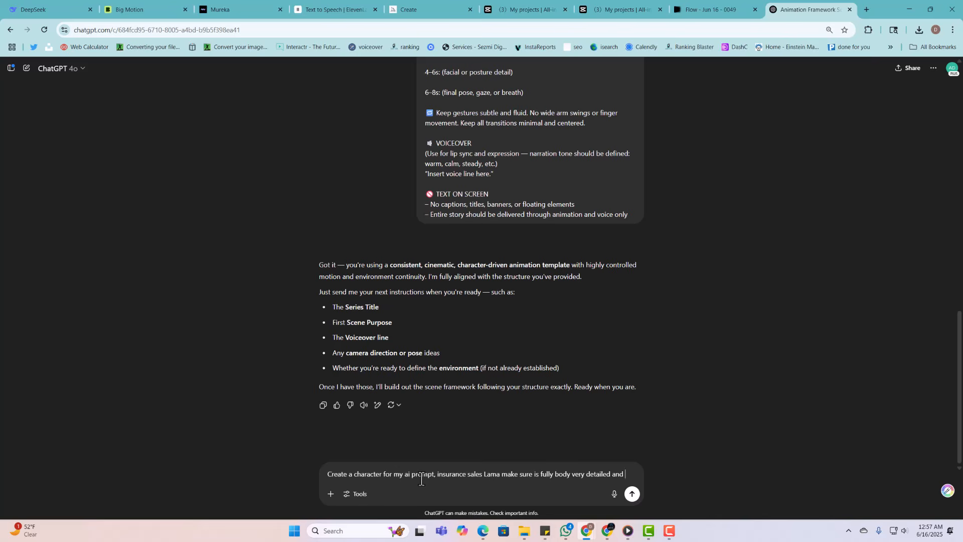
text(nd h)
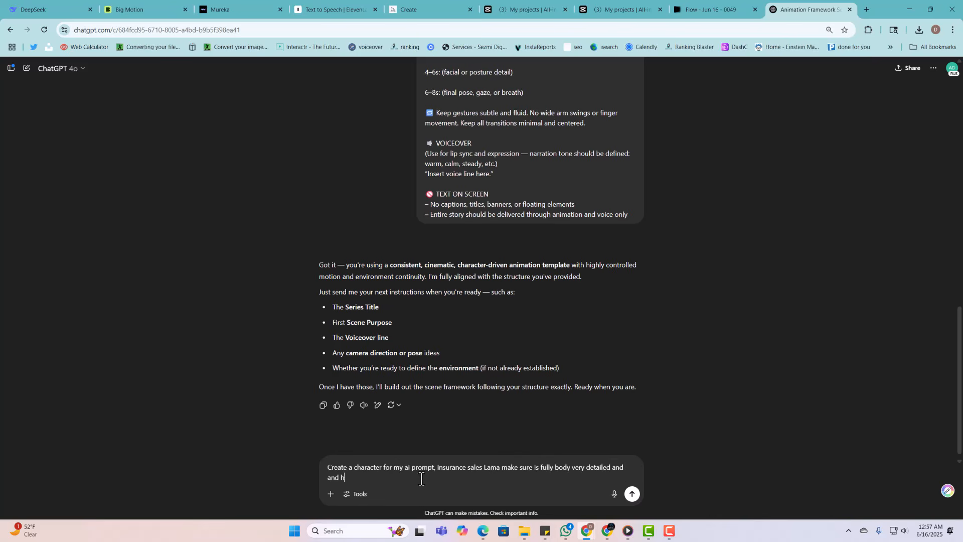
text(ave a golden ch)
key(BackSpace)
text(ne)
key(BackSpace)
text(ch)
text(ain neckel)
text(les)
text(s)
key(Return)
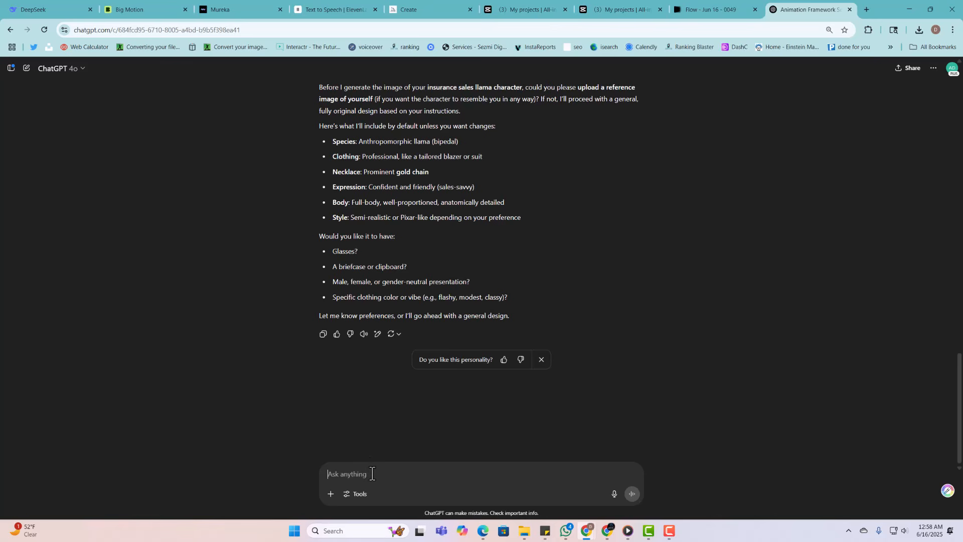
- Reply to ChatGPT with "just create the prompt not the image, im using a different ai name flow"
text(just create the prompt not the image, im s)
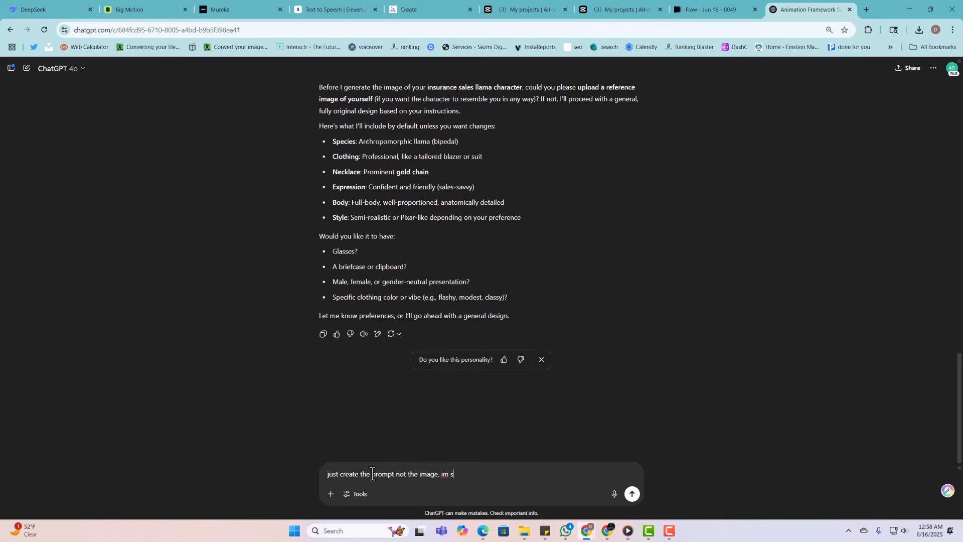
text(us)
key(BackSpace)
key(BackSpace)
key(BackSpace)
text(using a different ai name flow)
key(Return)
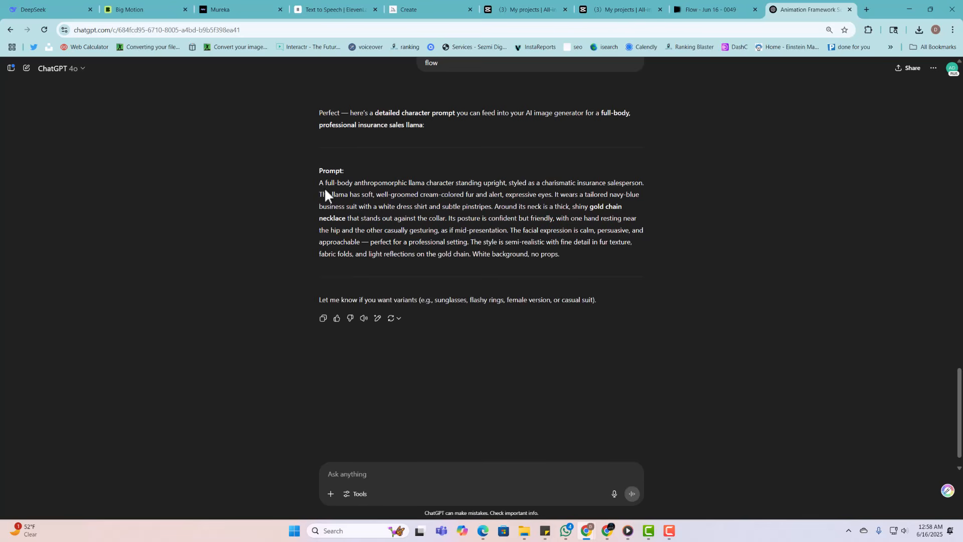
- Copy the llama character prompt from ChatGPT's reply and paste it into Flow's Text to Image prompt
drag(319, 184, 560, 254)
key(ctrl+c)
right_click(546, 232)
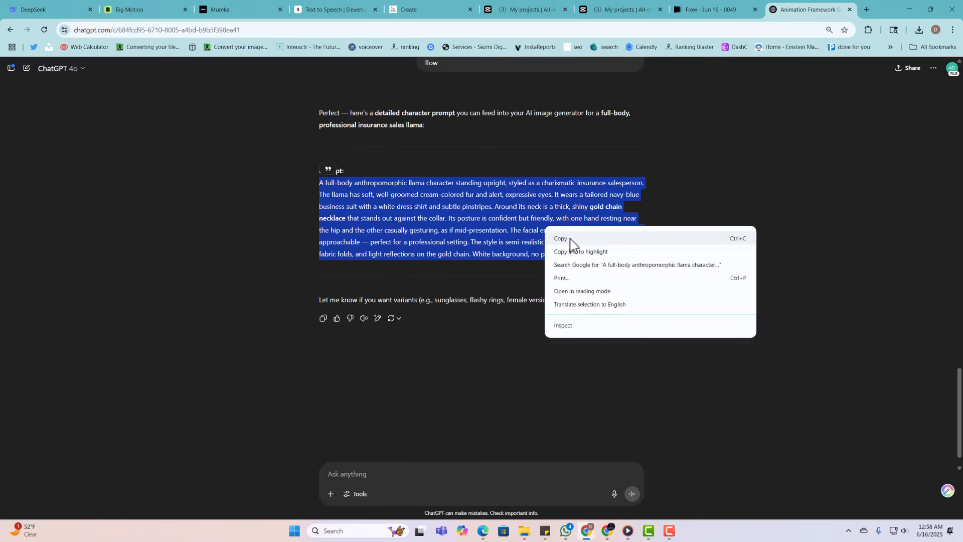
click(562, 239)
click(729, 10)
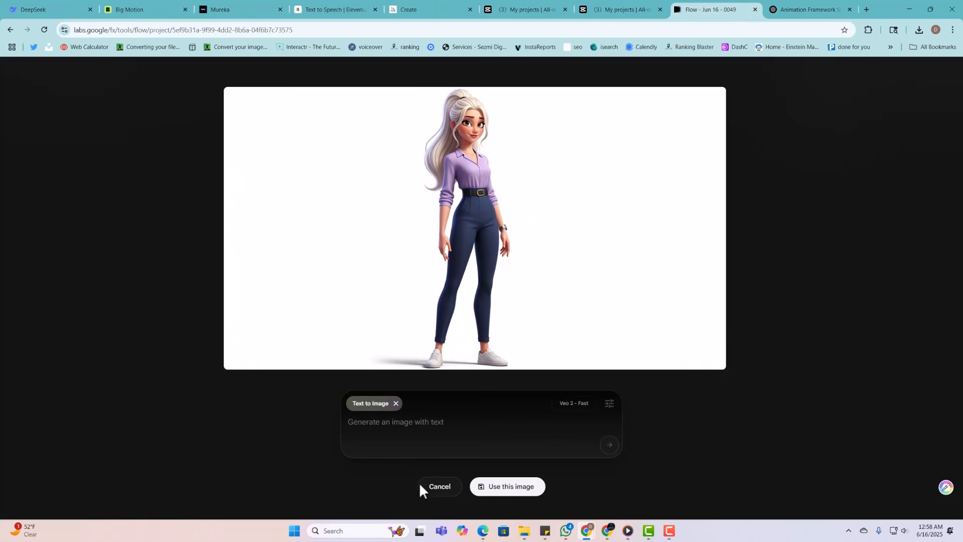
right_click(394, 425)
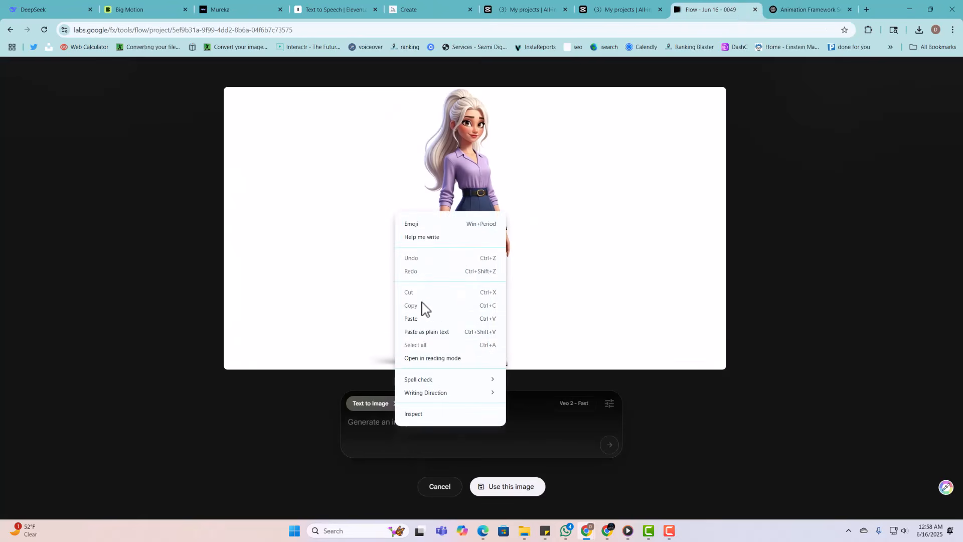
click(419, 321)
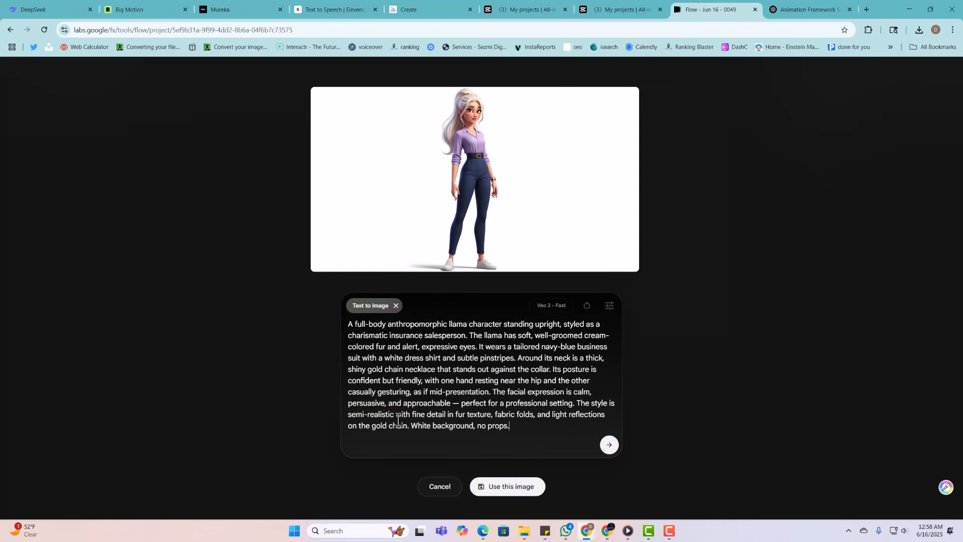
- Set the outputs per prompt to 3 and generate the llama images
click(609, 307)
click(573, 276)
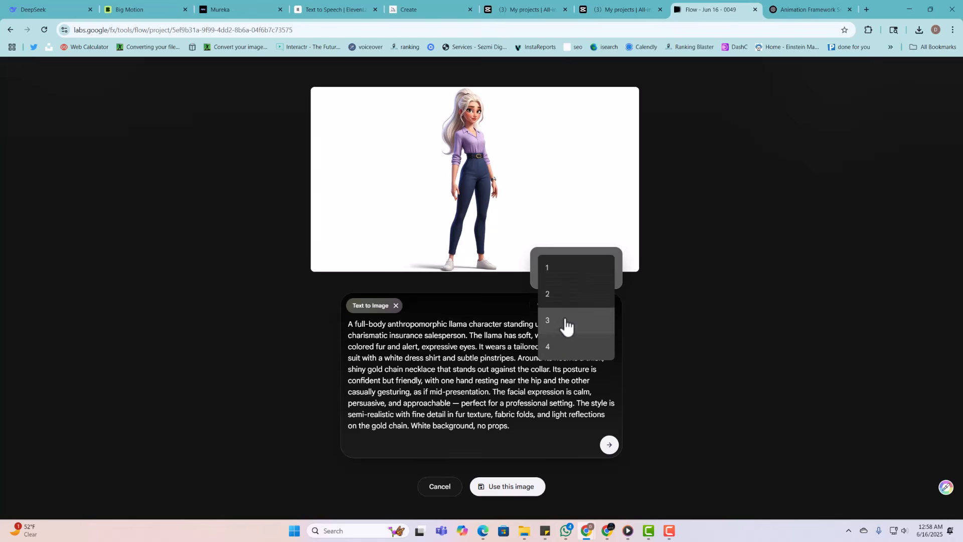
click(562, 317)
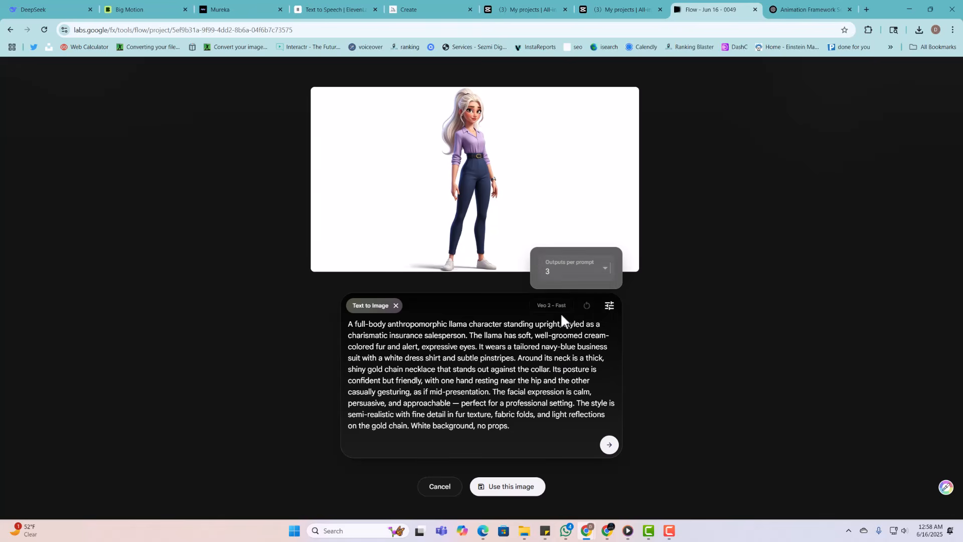
click(620, 445)
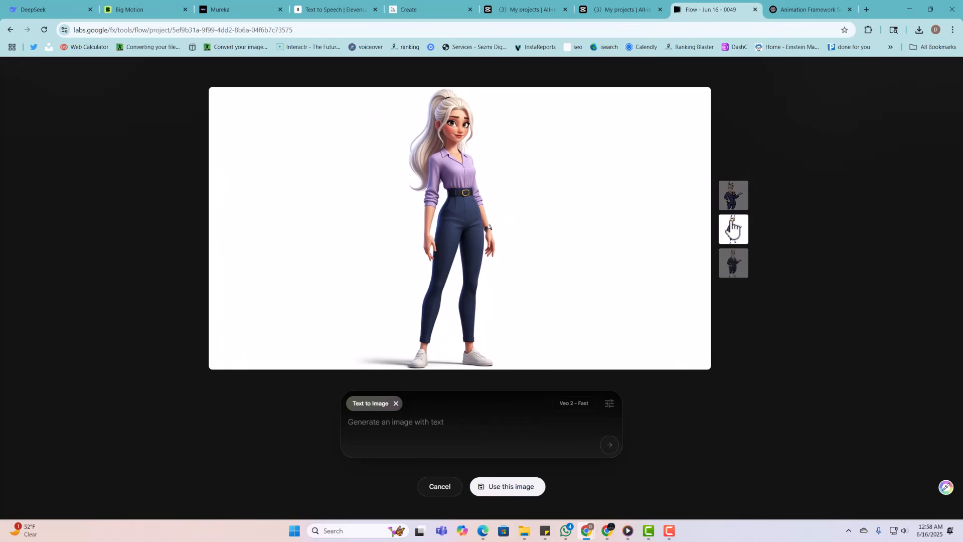
- Compare the generated llama images and use the third, full-body one as the video's start frame
click(732, 228)
click(733, 206)
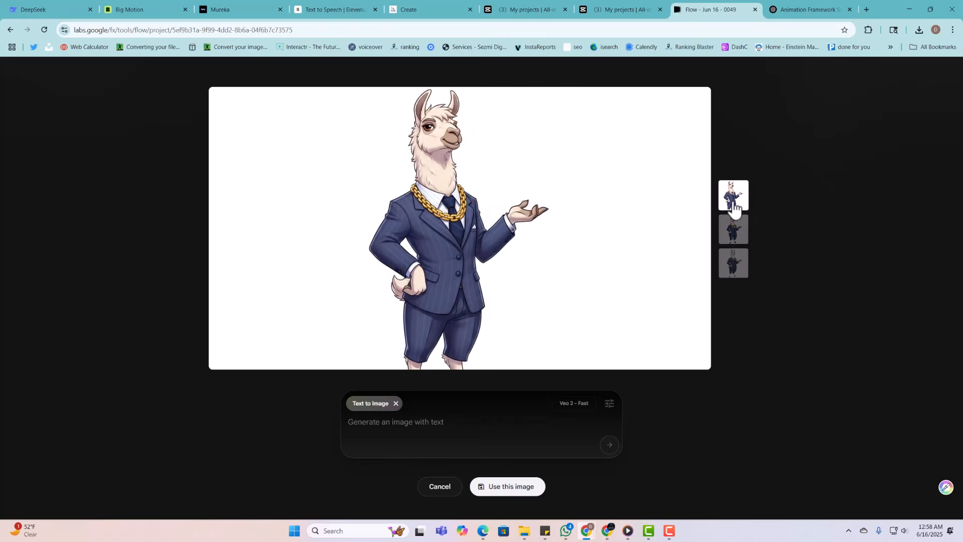
click(734, 275)
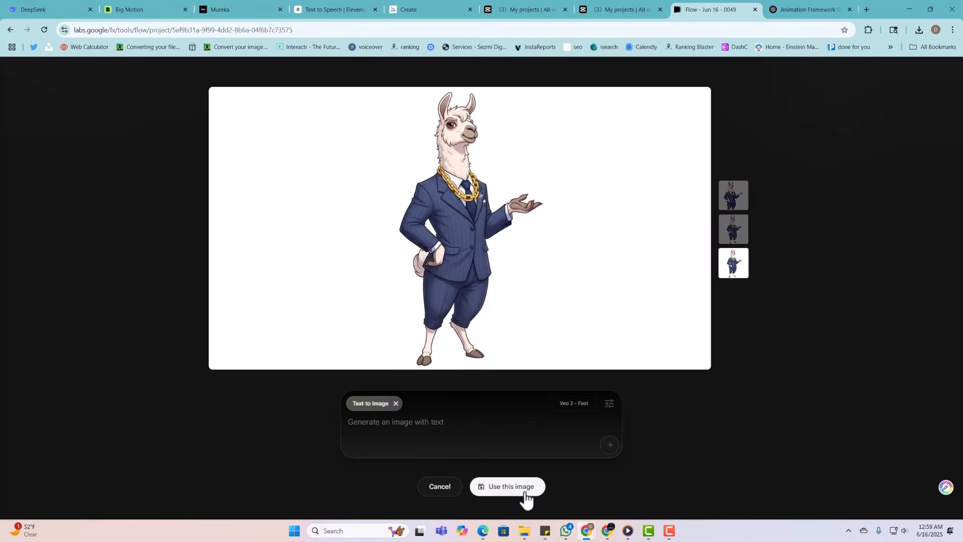
click(506, 488)
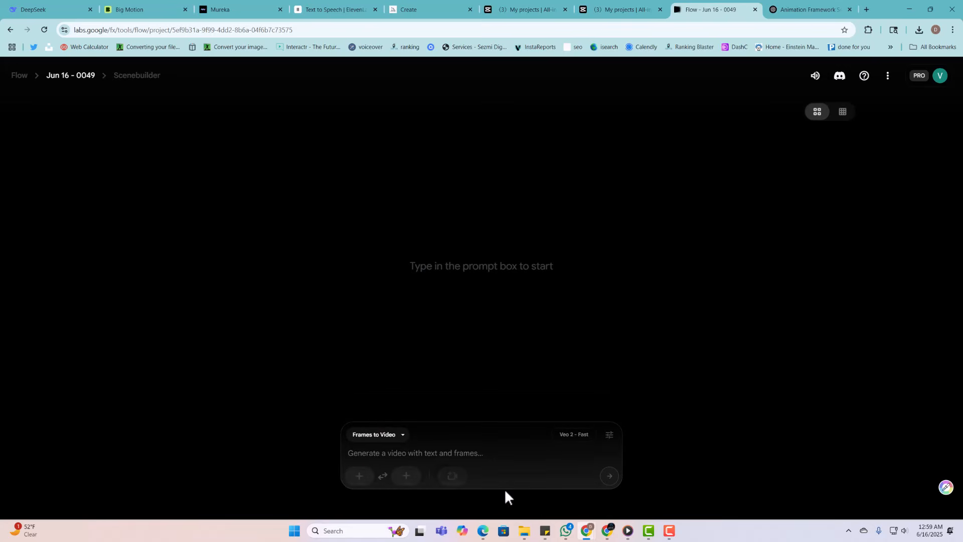
mouse_move(359, 480)
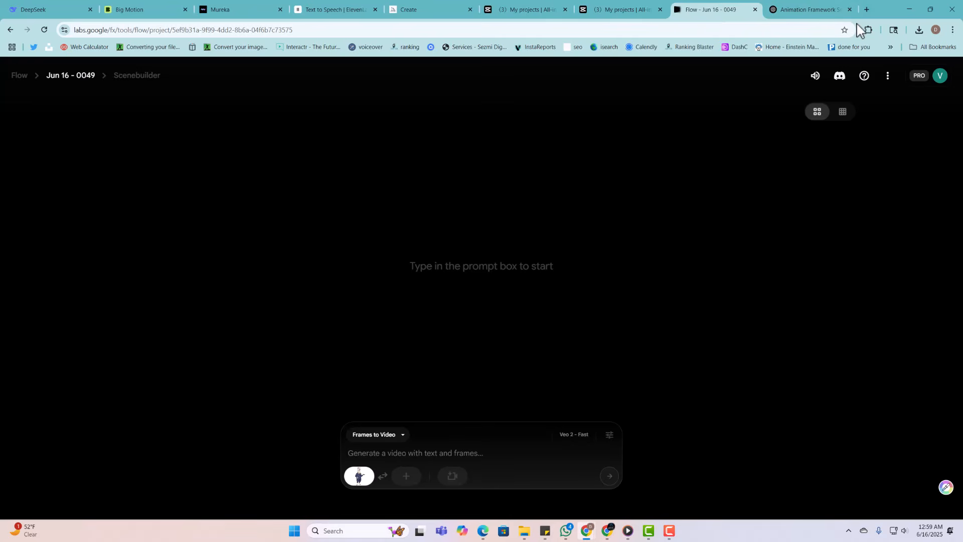
- Return to ChatGPT and begin a request: "lets create a short video 1 minute long, to promote insurance for cars, the scenery"
click(812, 11)
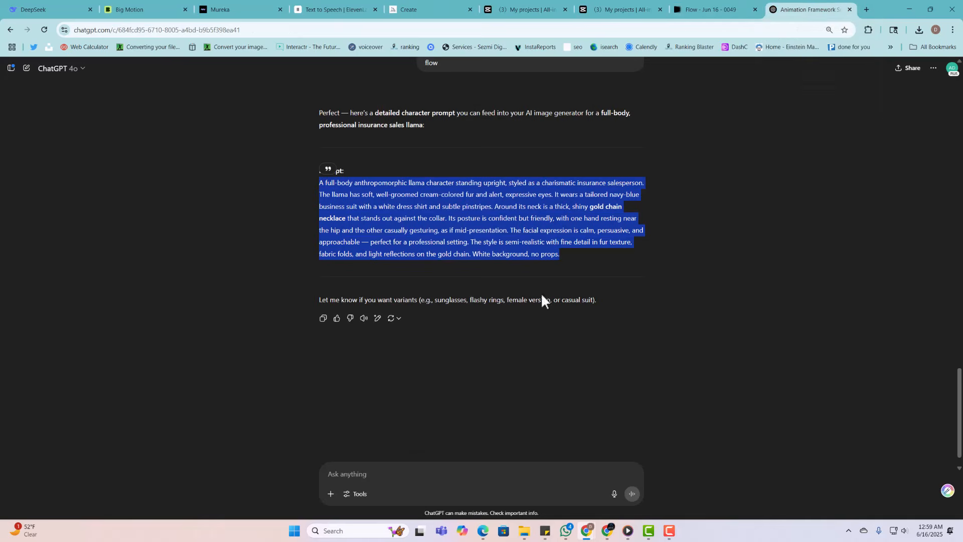
scroll(541, 293, down, 1)
click(380, 482)
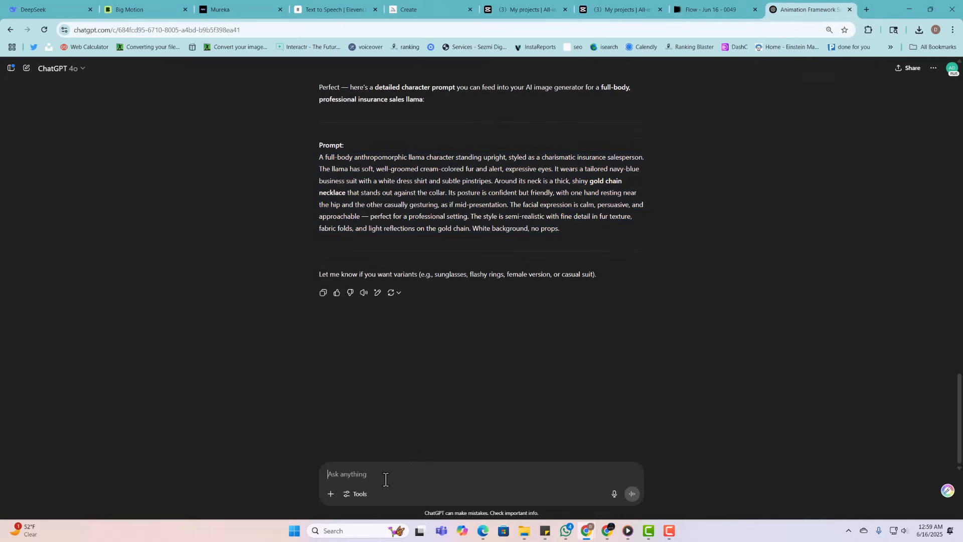
text(lets create a short video 1)
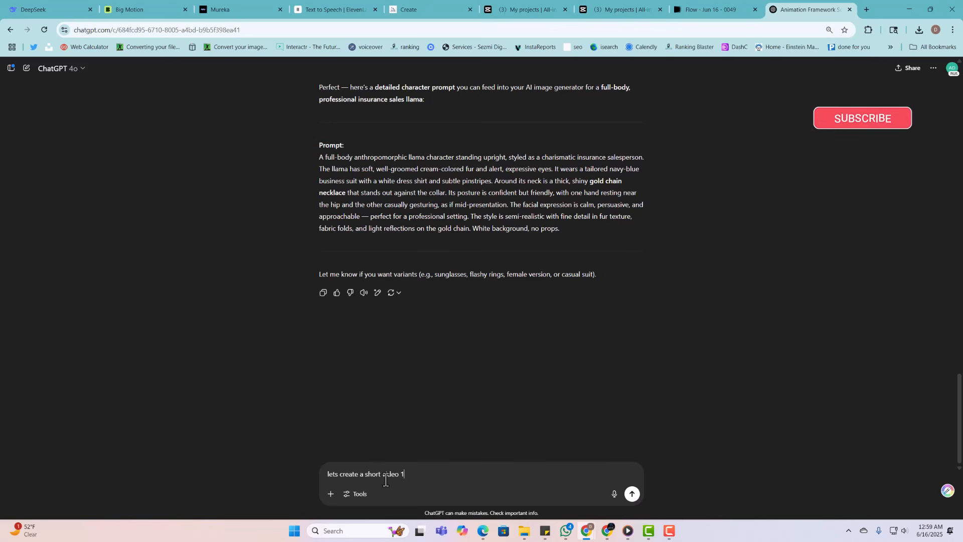
text( minute long)
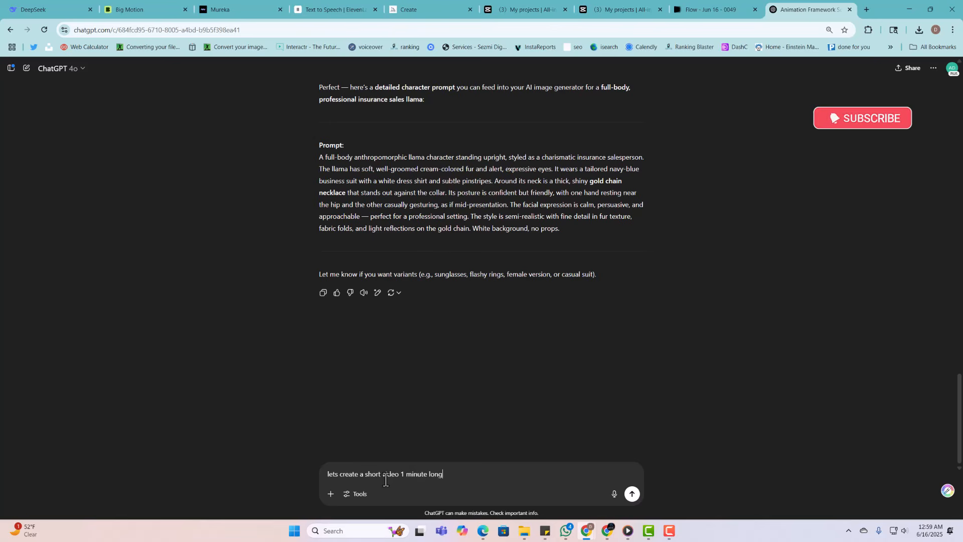
text(, to promote )
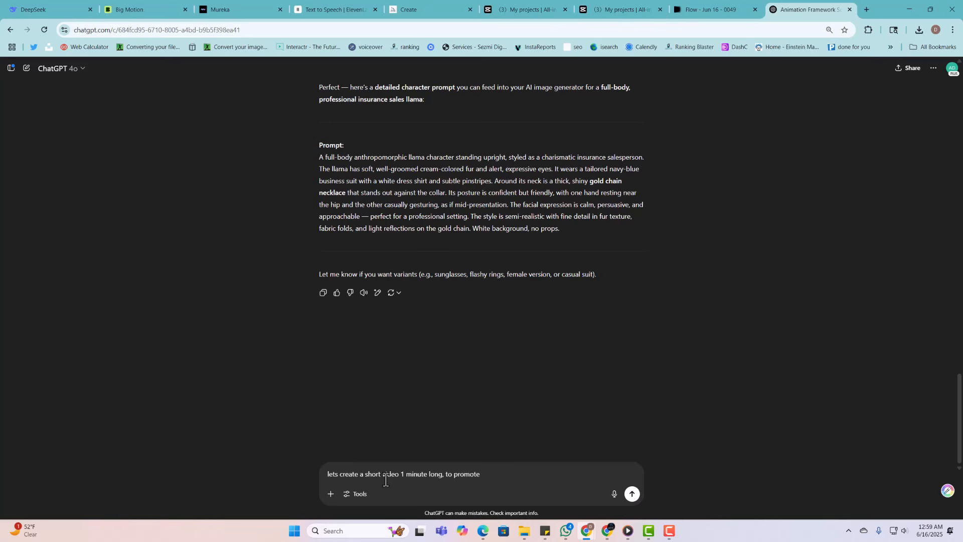
text(insu)
text(rance for cars,)
text( the scen)
text(era)
text( will have )
text(differe)
text(nt )
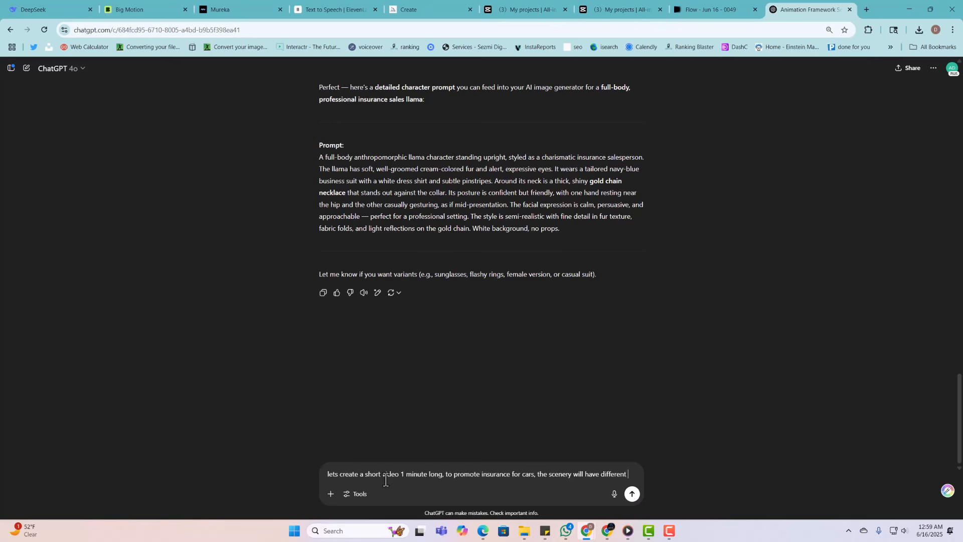
text(scenarios)
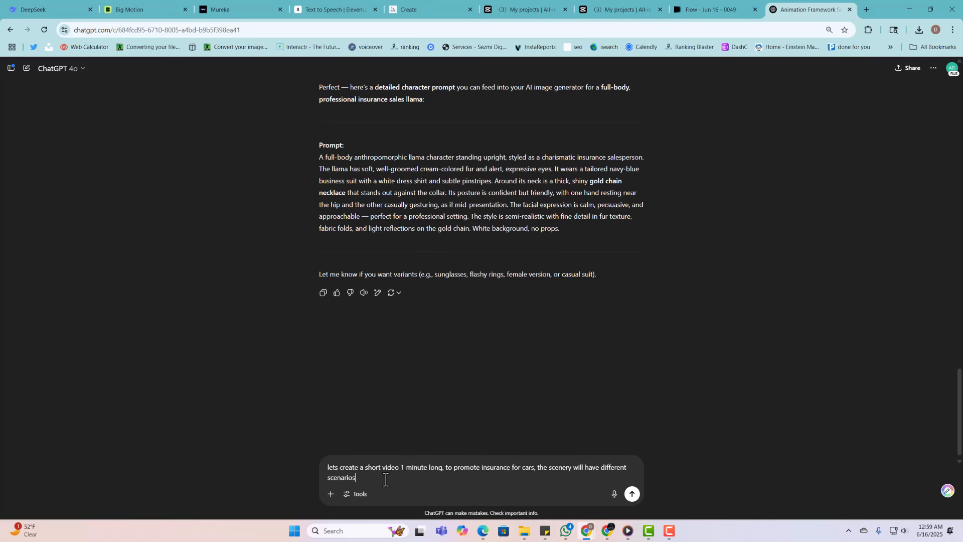
text( and make sure)
key(BackSpace)
key(BackSpace)
key(BackSpace)
key(BackSpace)
key(BackSpace)
key(BackSpace)
key(BackSpace)
key(BackSpace)
key(BackSpace)
key(BackSpace)
key(BackSpace)
key(BackSpace)
key(BackSpace)
key(BackSpace)
key(BackSpace)
key(BackSpace)
key(BackSpace)
key(BackSpace)
key(BackSpace)
key(BackSpace)
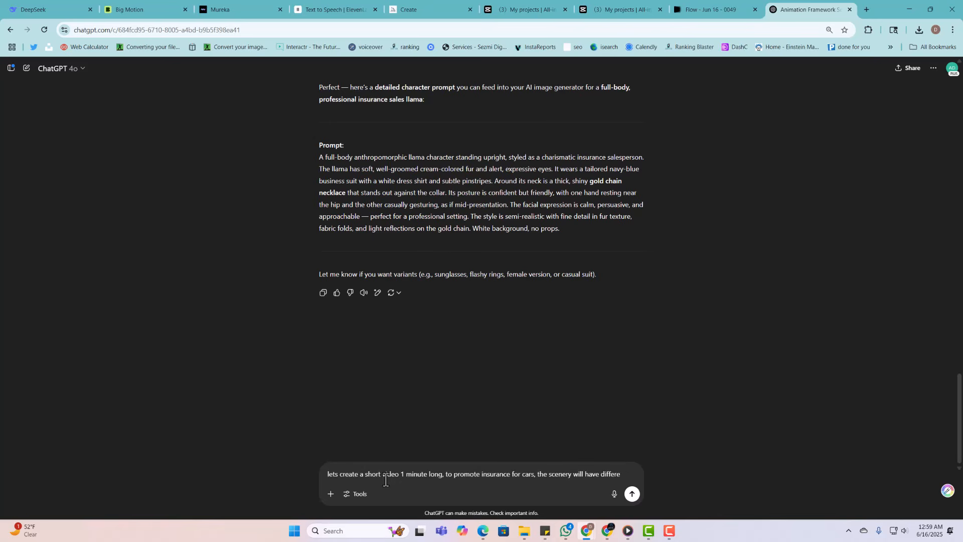
key(BackSpace)
key(BackSpace)
key(BackSpace)
key(BackSpace)
key(BackSpace)
key(BackSpace)
key(BackSpace)
- Continue the request with "will be in front of the statue of liberty" as the scenery
text(will be in f)
key(BackSpace)
key(BackSpace)
text(front)
key(BackSpace)
key(BackSpace)
key(BackSpace)
text(front)
key(BackSpace)
key(BackSpace)
key(BackSpace)
key(BackSpace)
text(rion)
key(BackSpace)
key(BackSpace)
key(BackSpace)
text(ont of the)
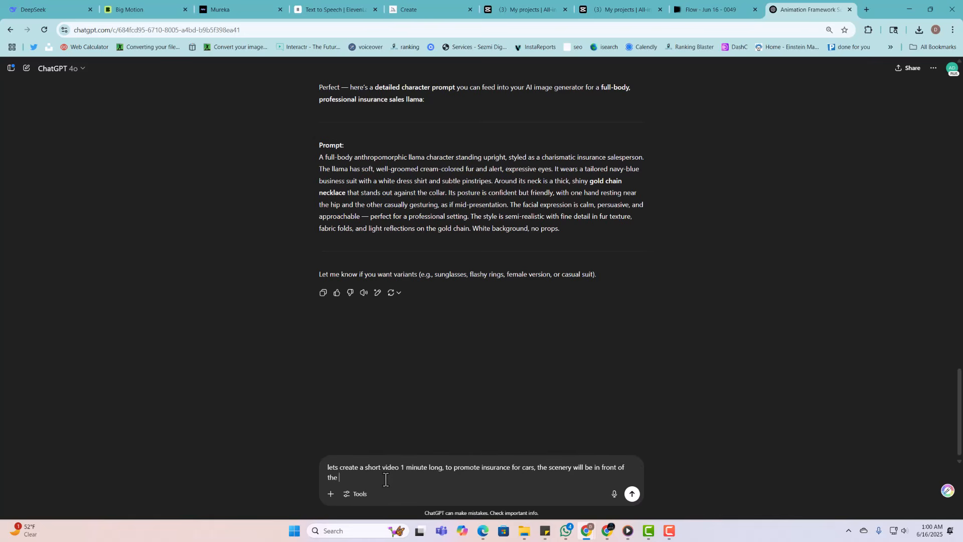
text( statue of lib)
text(ery)
- Extend the request with "and the lama will hold different items, i give you free will do the the script use the framework"
text( and the )
text(lama w)
text(ill hold)
text( diff)
text(erent ite)
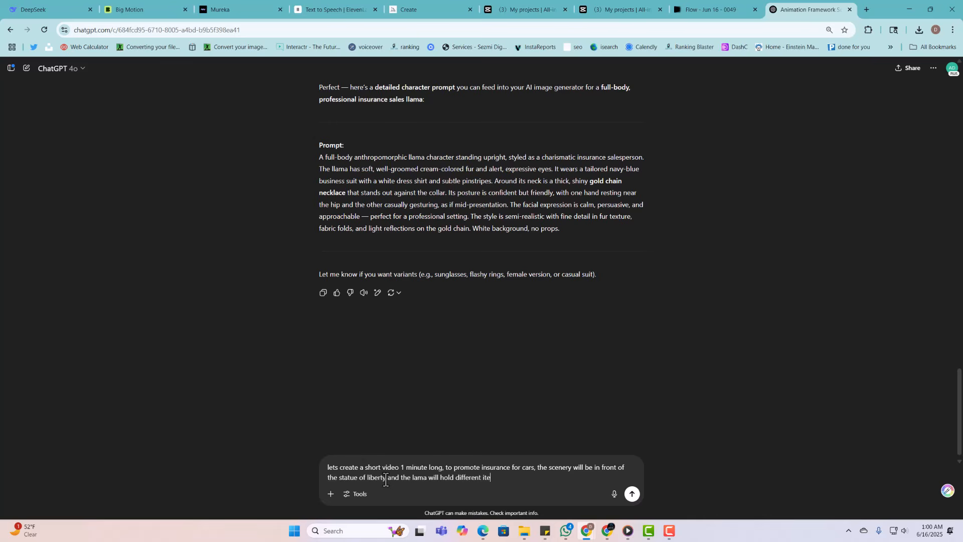
text(ms, i w)
text( give you )
text(free w)
text(ill do the the scr)
text(ipt use )
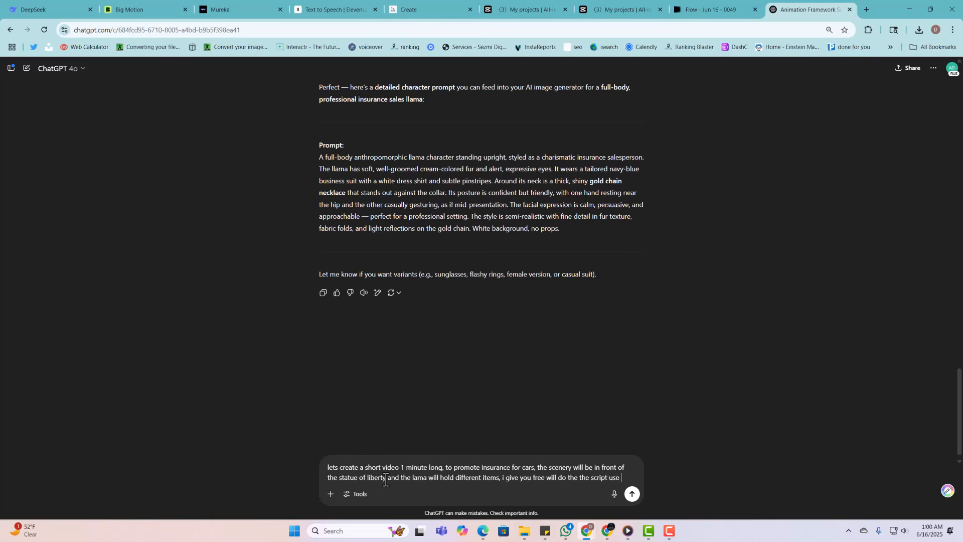
text(the framework)
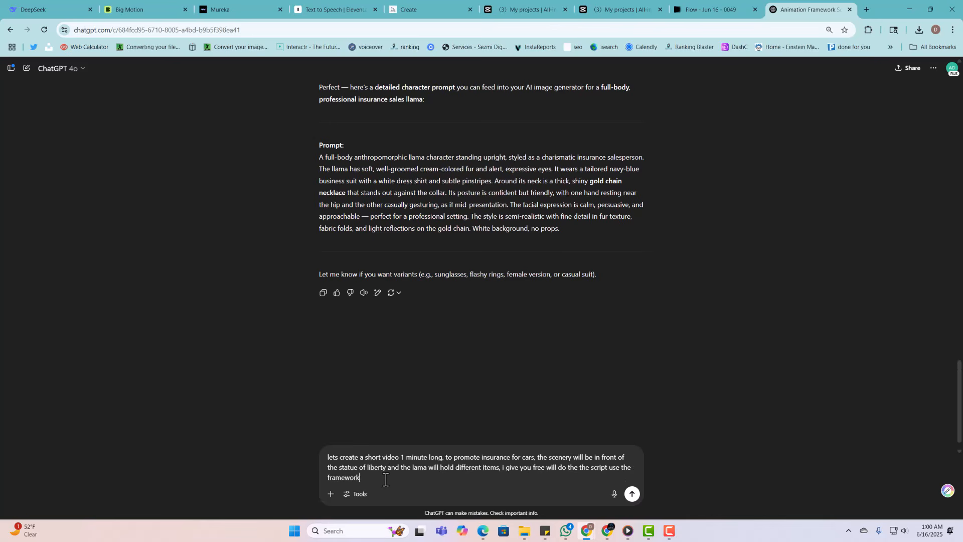
- Finish the request with ", and stay consistent with the scenery because flow forgets.", correct the spelling of "scenery", and send it
text(, and stay consistent with the scenary because flow)
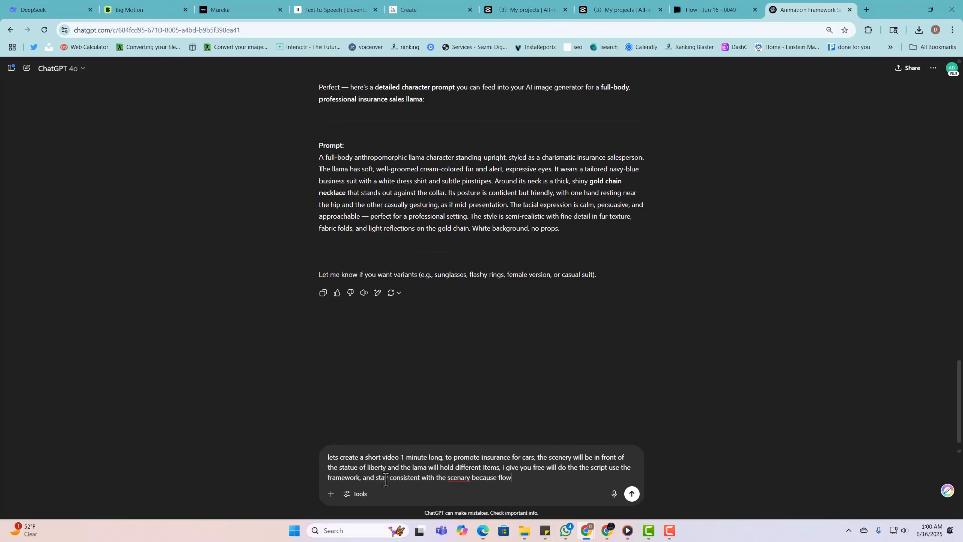
text( forgets.)
right_click(457, 477)
click(506, 270)
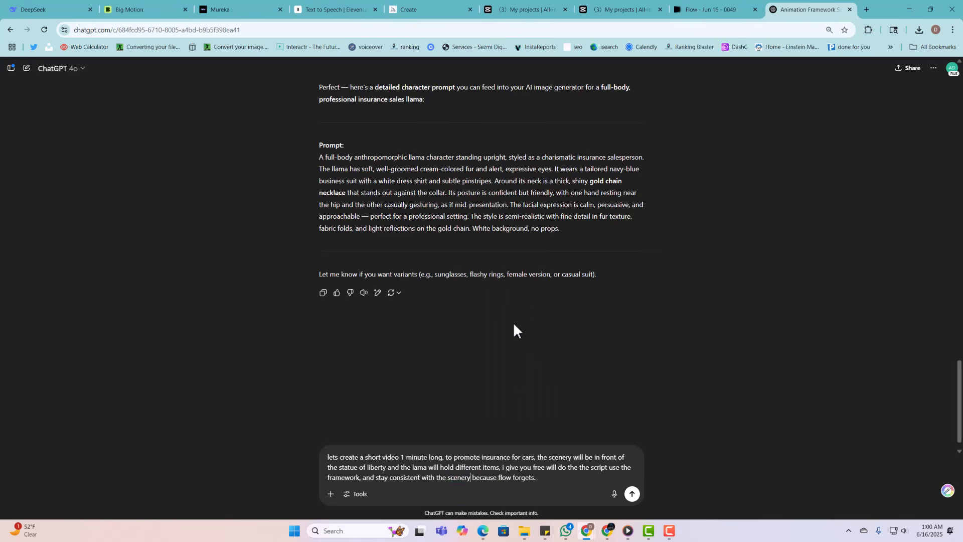
click(632, 494)
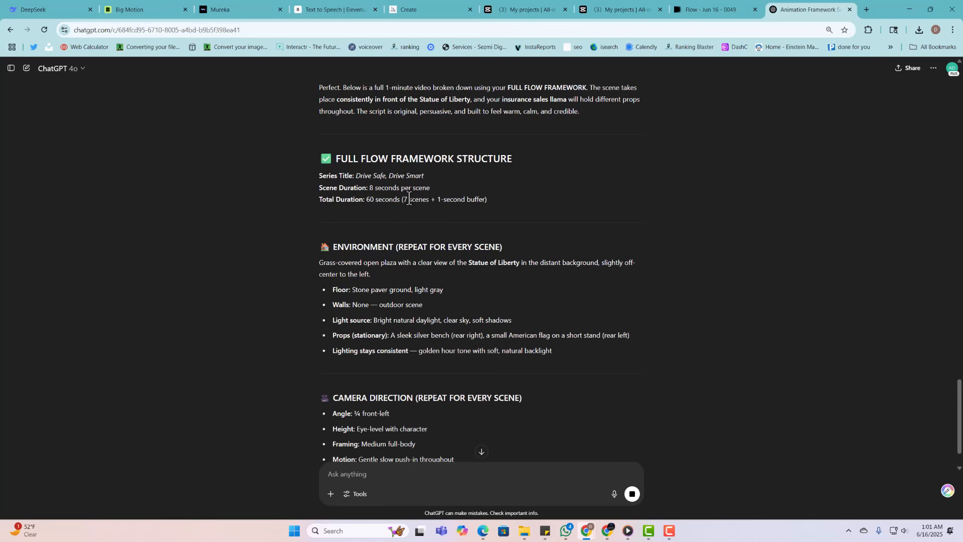
- Examine the generated Full Flow Framework's total duration, repeated environment and camera direction sections
drag(407, 199, 475, 199)
click(448, 200)
scroll(466, 221, down, 6)
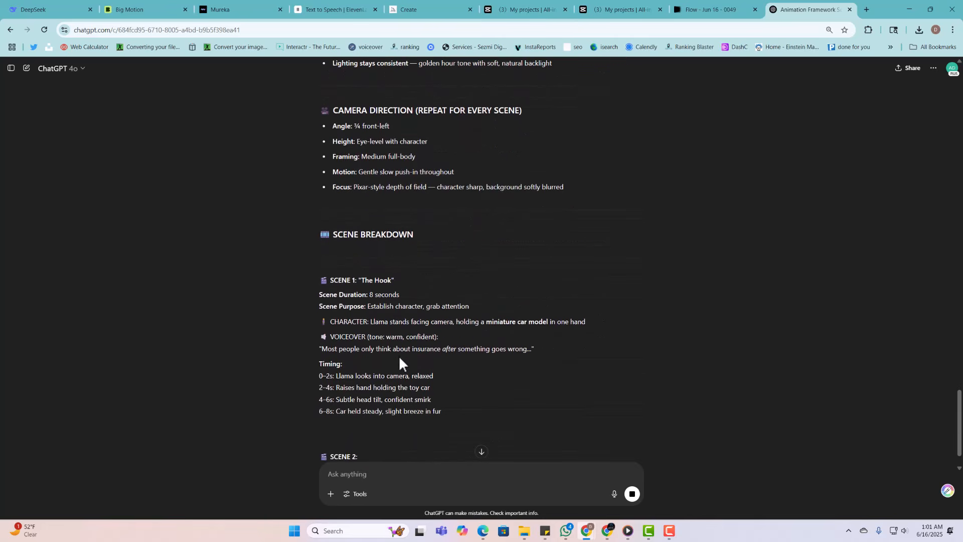
scroll(400, 361, up, 6)
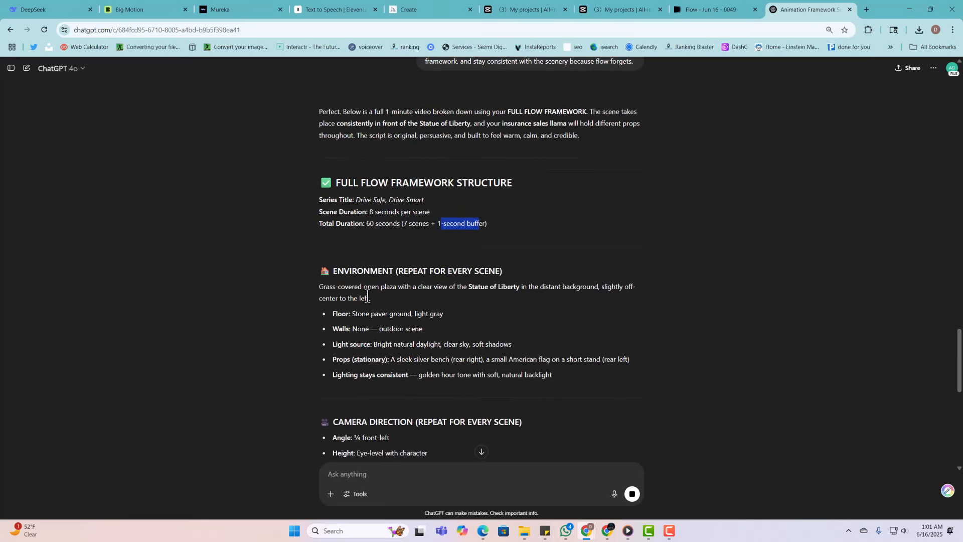
scroll(367, 296, down, 1)
scroll(367, 267, up, 1)
click(364, 281)
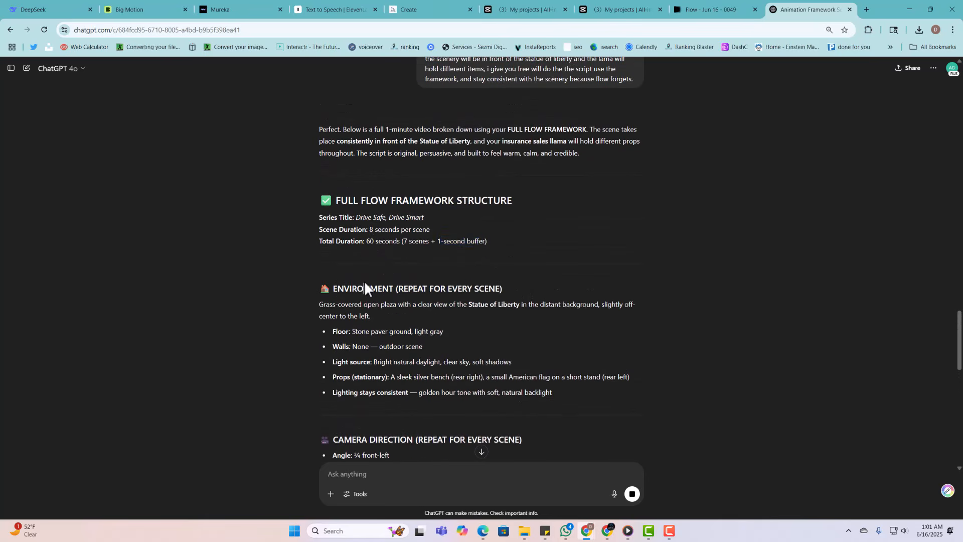
- Read through the scene breakdown, checking each scene's held prop, voiceover and timing, and return to the framework's beginning
scroll(378, 291, down, 5)
scroll(396, 278, down, 3)
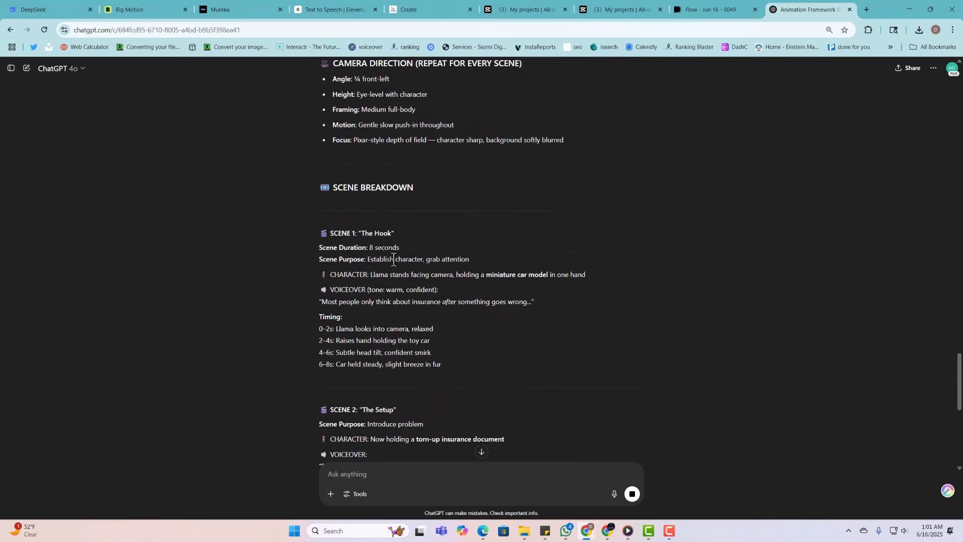
scroll(381, 254, down, 9)
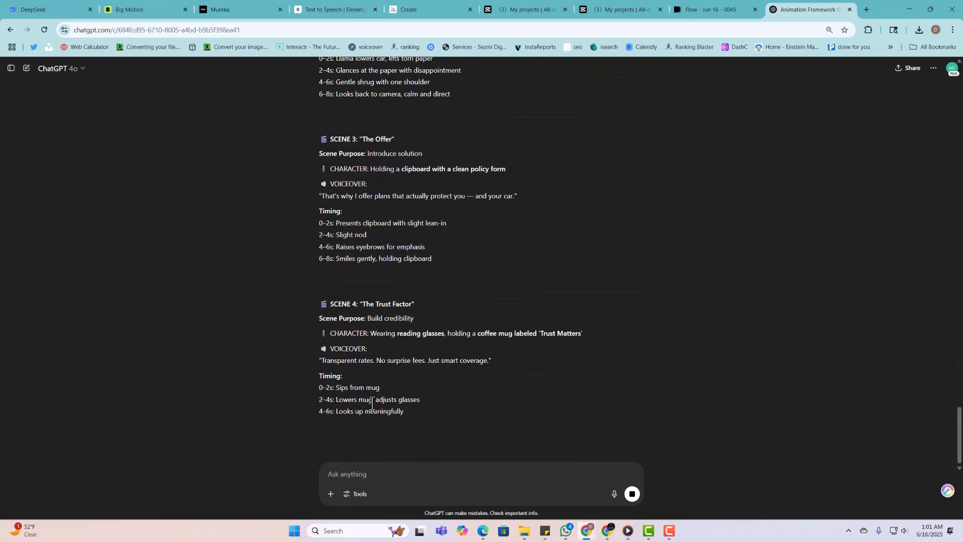
scroll(397, 427, down, 3)
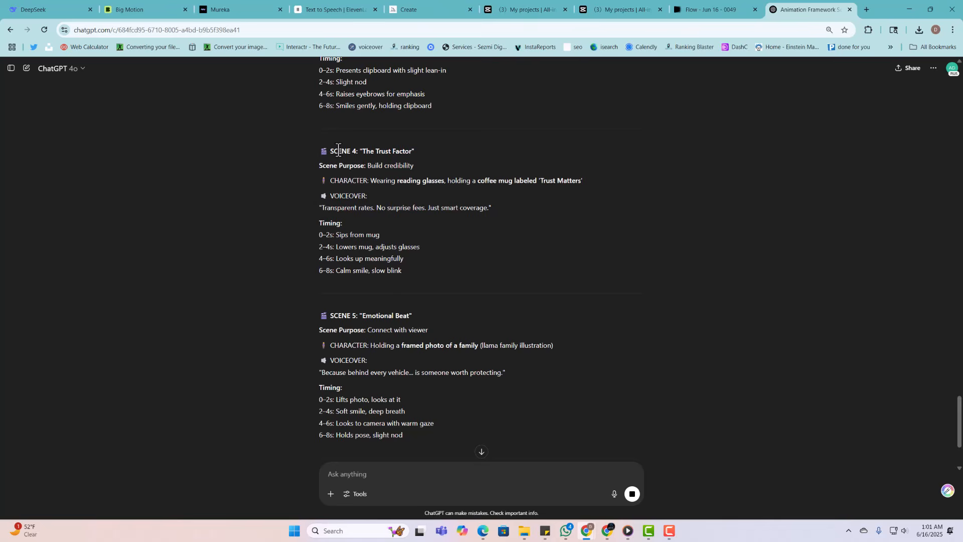
drag(338, 150, 408, 277)
click(407, 277)
scroll(405, 255, up, 8)
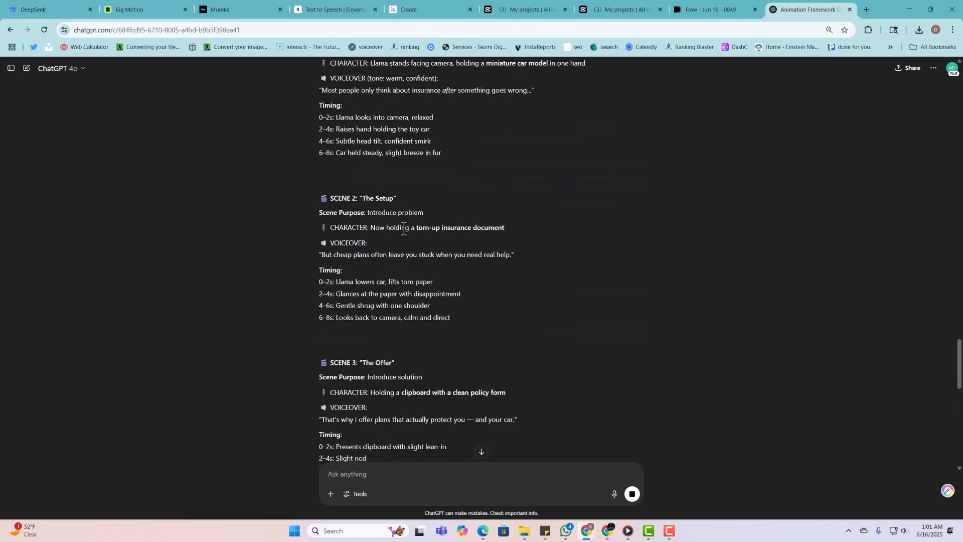
scroll(403, 235, up, 12)
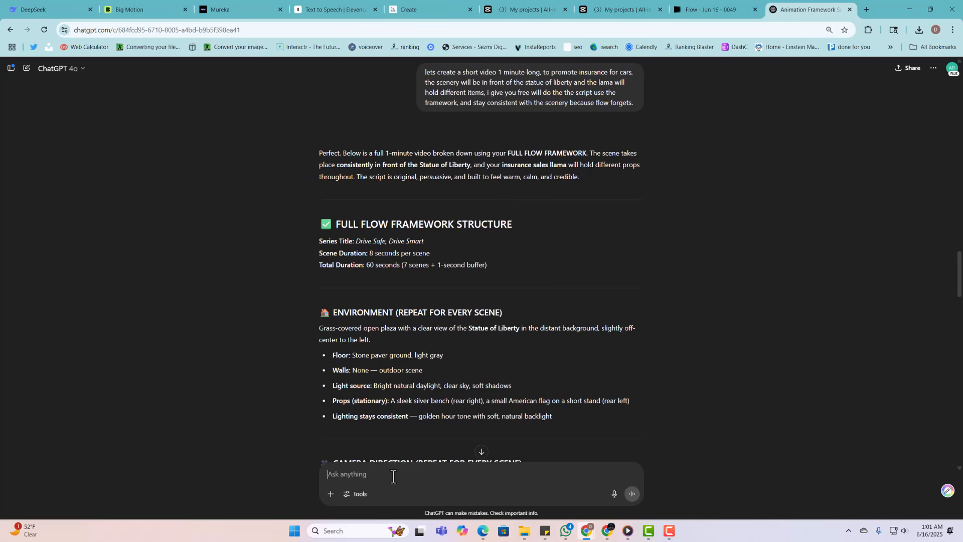
- Send the request "i am using the frame to video in flow so give me the full framework for each scene but start with the first one"
text(i)
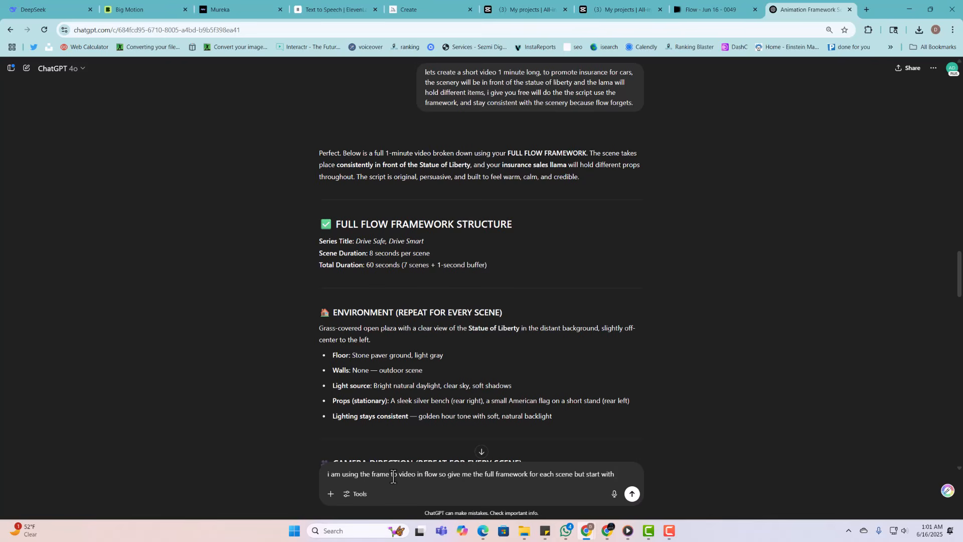
text(rst o)
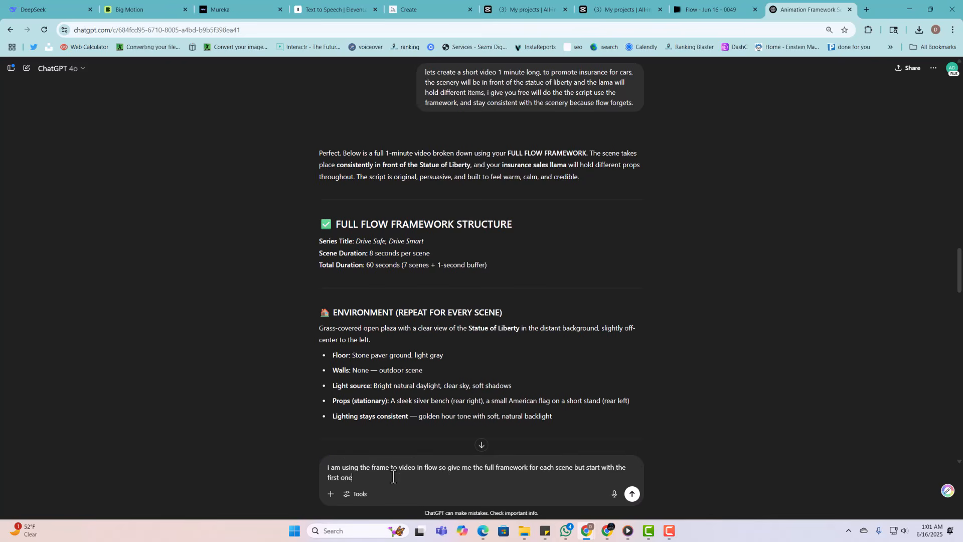
text(ne)
key(Return)
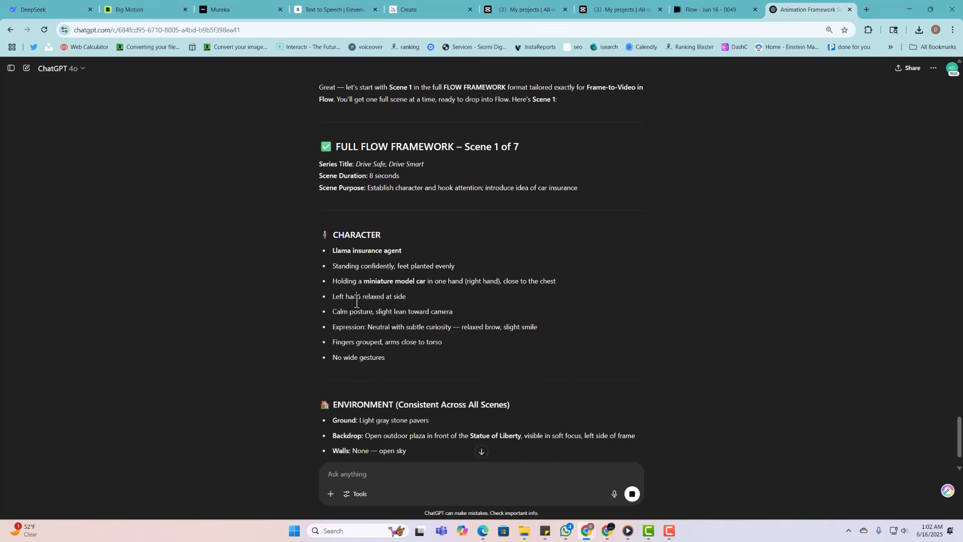
- Review the Scene 1 framework, examining its camera direction, 0–8 second animation timing, voiceover and on-screen text sections
scroll(368, 373, down, 4)
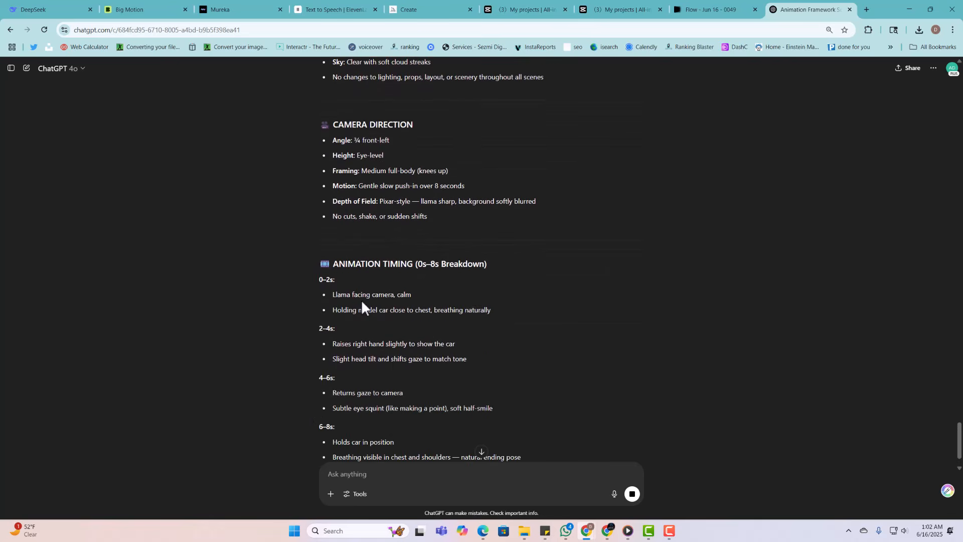
scroll(362, 295, down, 3)
scroll(356, 347, down, 3)
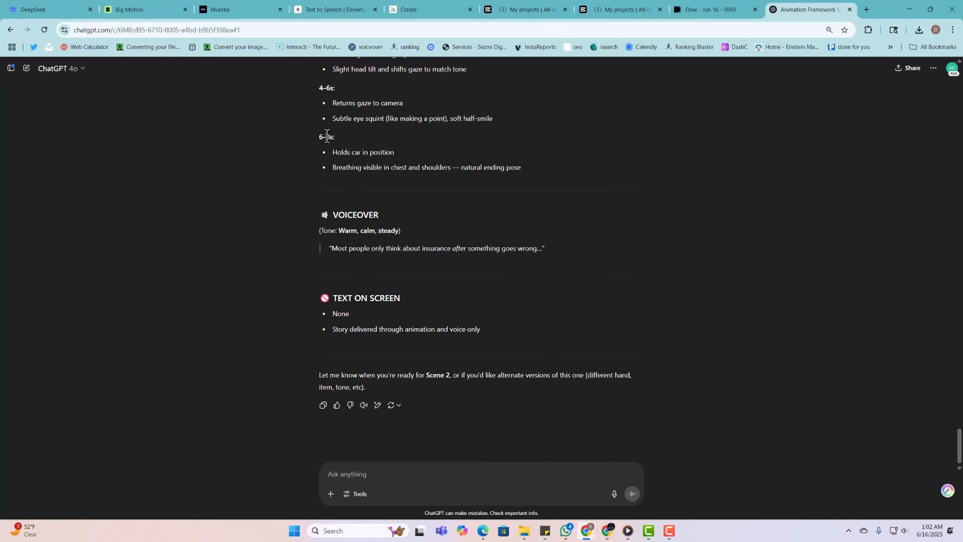
scroll(311, 225, up, 3)
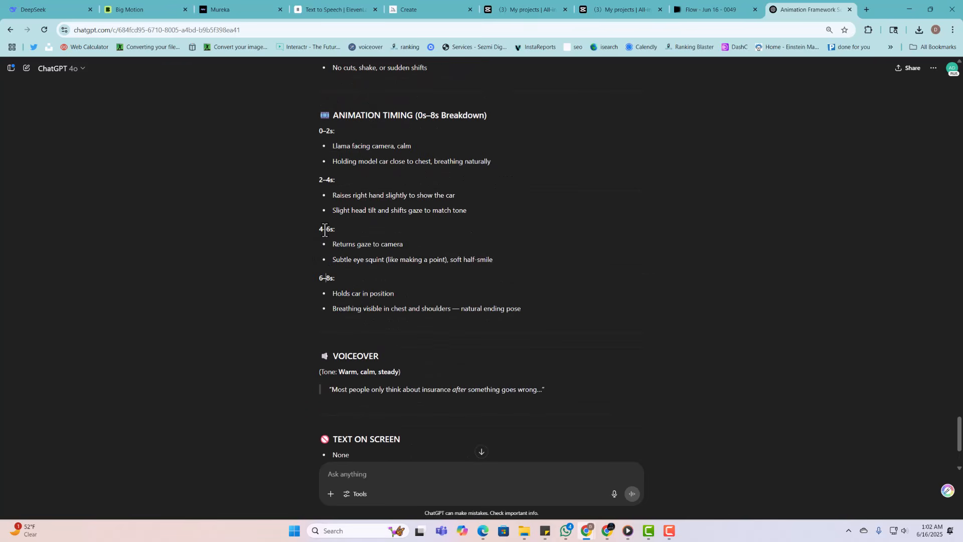
drag(396, 237, 407, 249)
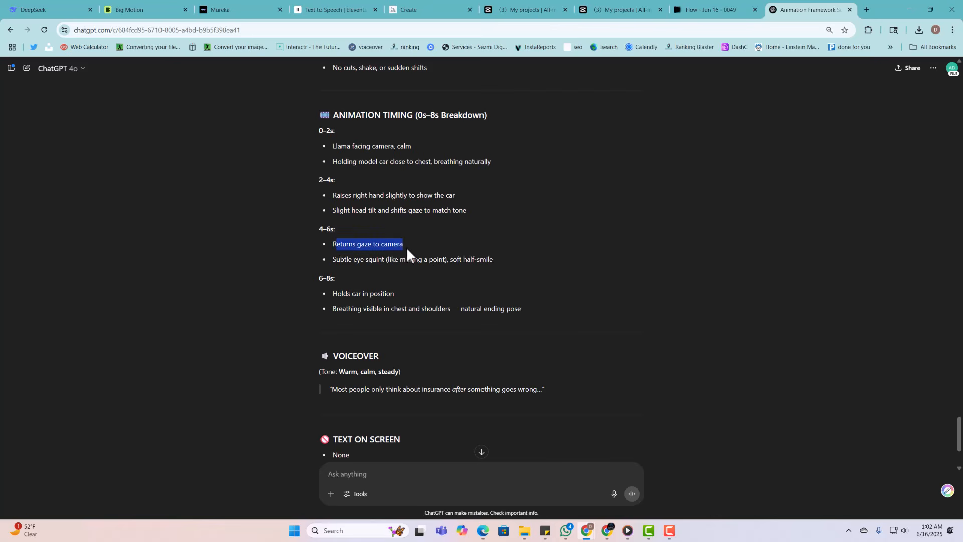
drag(486, 253, 494, 261)
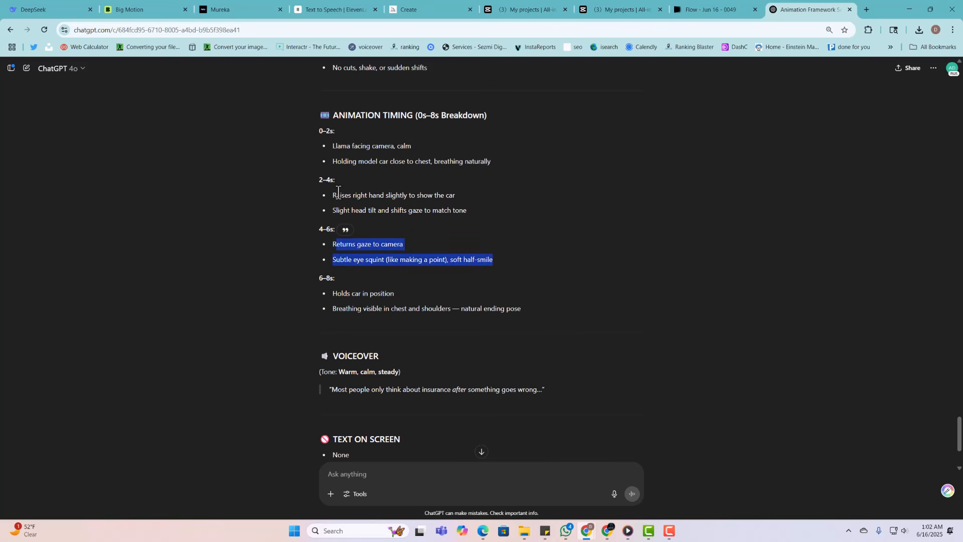
drag(337, 196, 466, 211)
scroll(430, 308, down, 3)
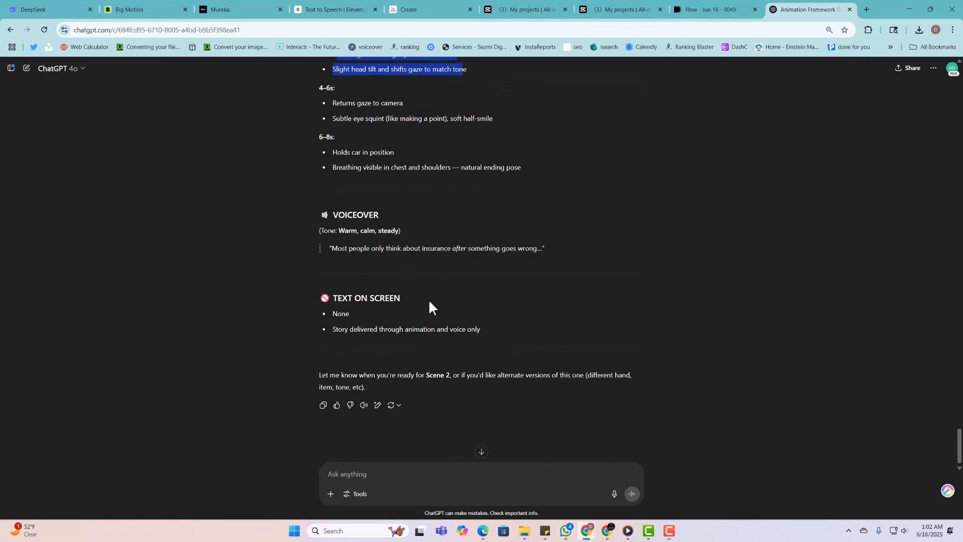
- Send the request "update the whole frame work again to mention the character is already in frame"
click(384, 480)
text(up)
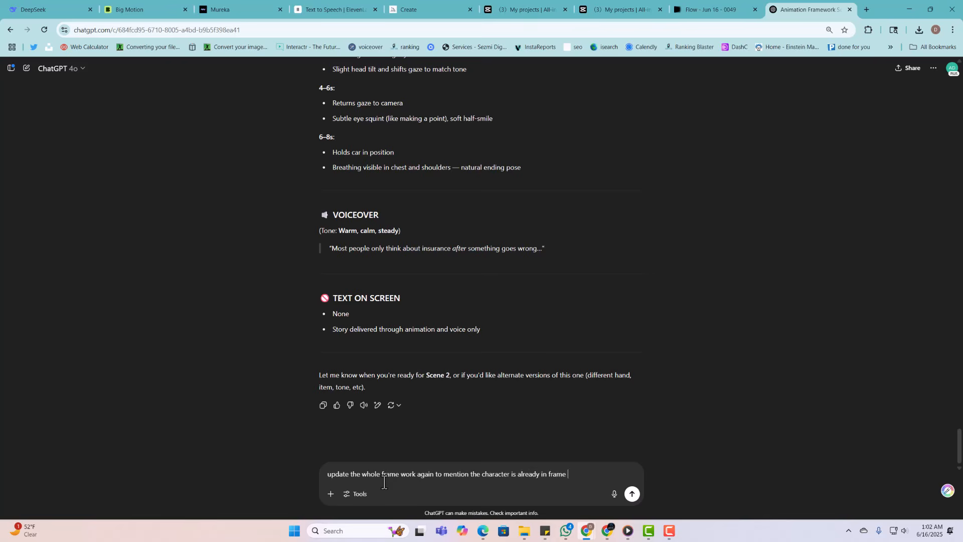
key(Return)
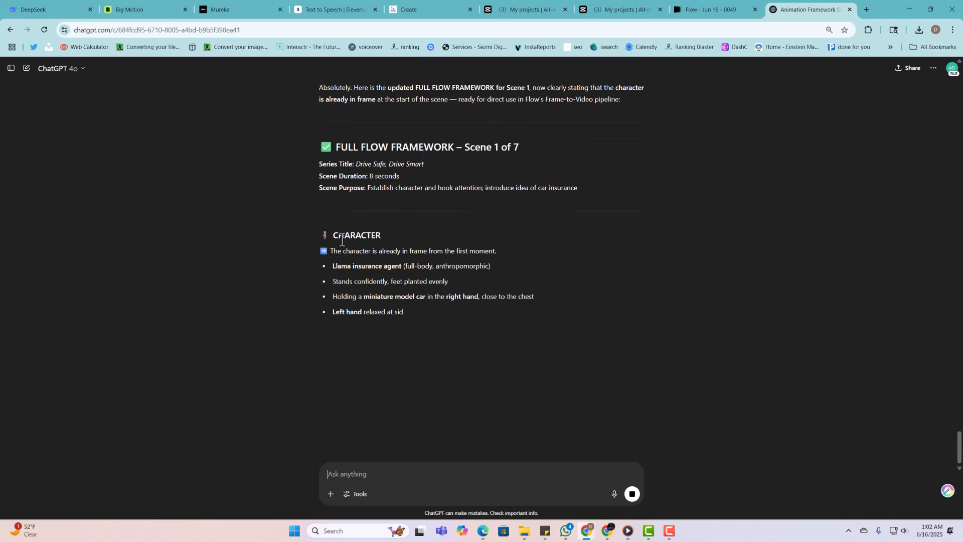
drag(326, 235, 494, 335)
scroll(327, 293, up, 4)
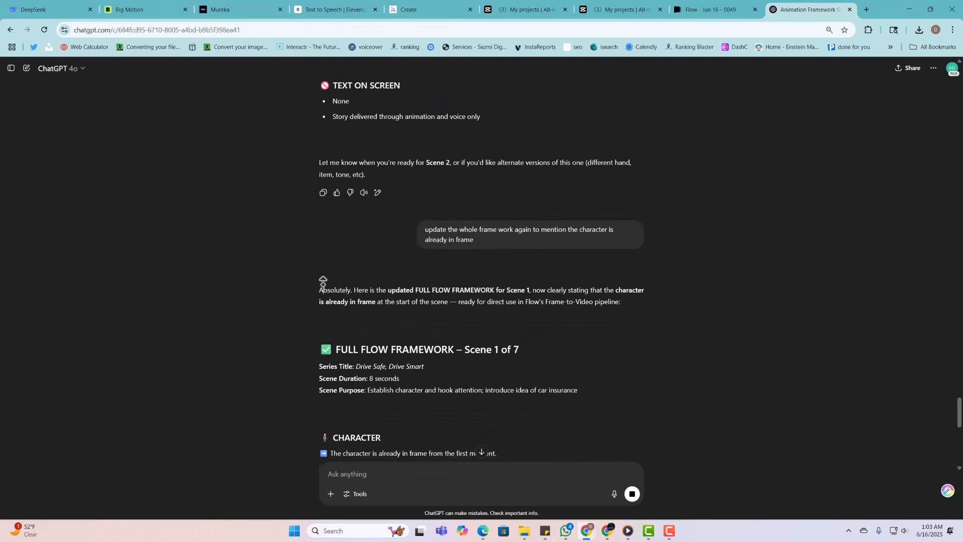
click(323, 285)
scroll(324, 285, up, 2)
- Copy the entire updated Scene 1 framework, from its title through the Text on Screen section
scroll(324, 292, down, 4)
drag(317, 242, 517, 341)
scroll(592, 329, down, 7)
scroll(567, 391, down, 5)
scroll(559, 401, down, 4)
scroll(505, 400, down, 1)
right_click(517, 345)
click(534, 358)
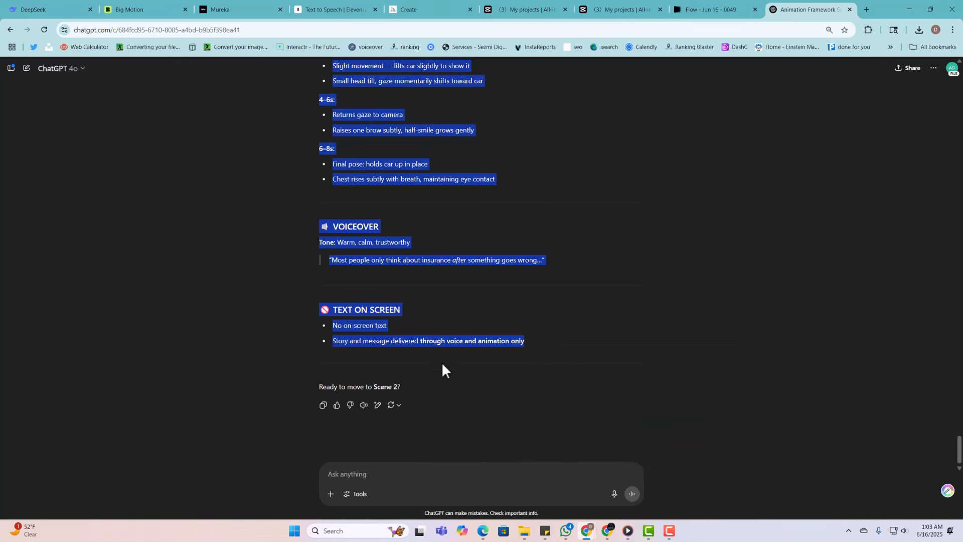
- Switch to Google Flow and paste the Scene 1 framework into the Frames to Video prompt
click(727, 9)
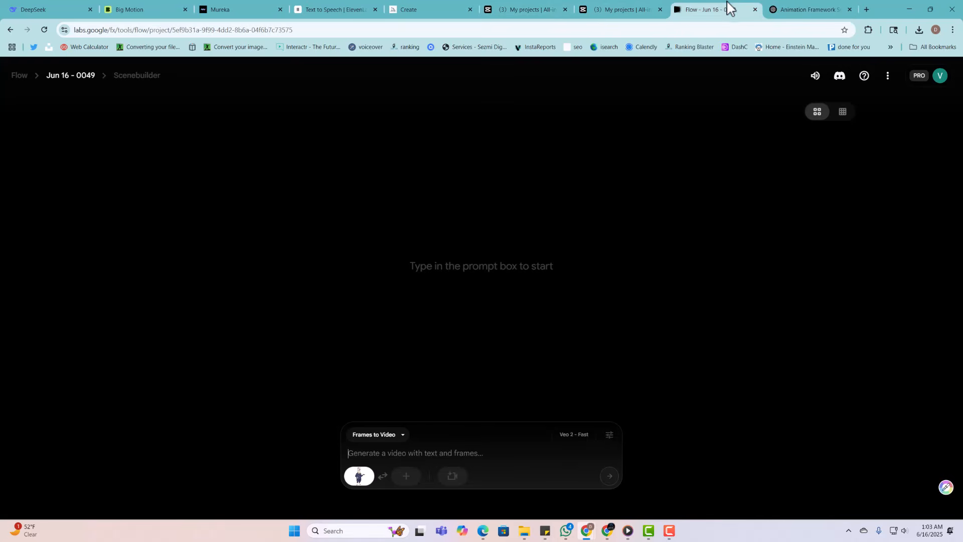
click(378, 454)
key(ctrl+v)
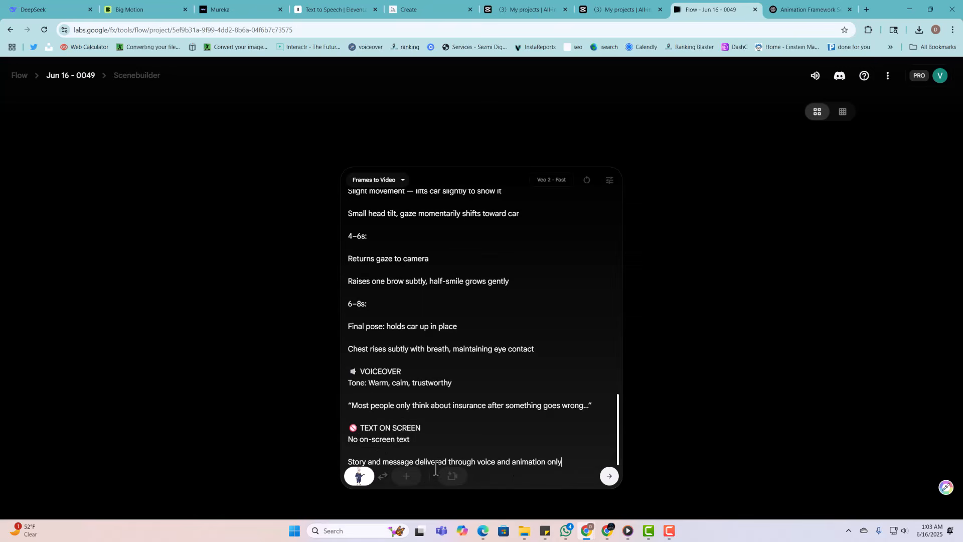
- Review the available models, keep Veo 2 - Fast, and generate the Scene 1 video
click(609, 180)
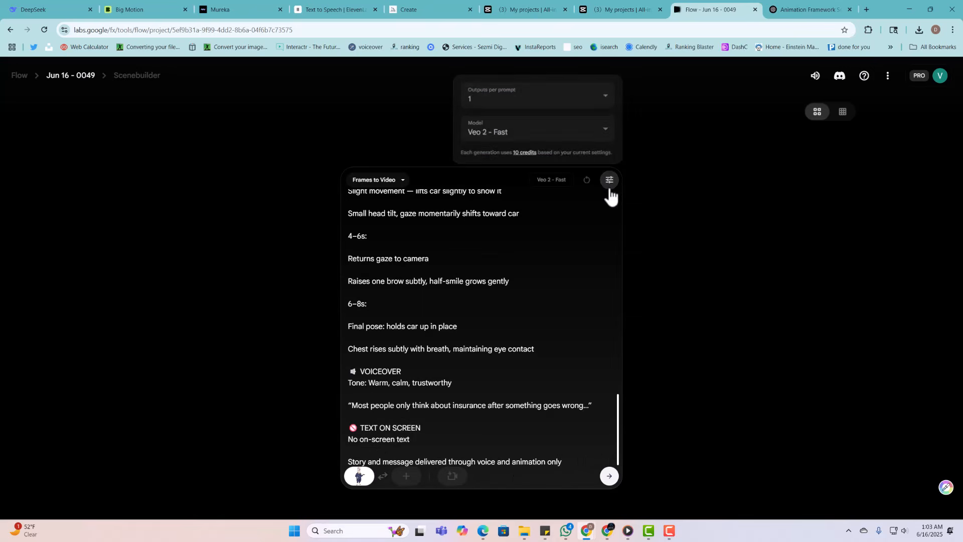
click(498, 130)
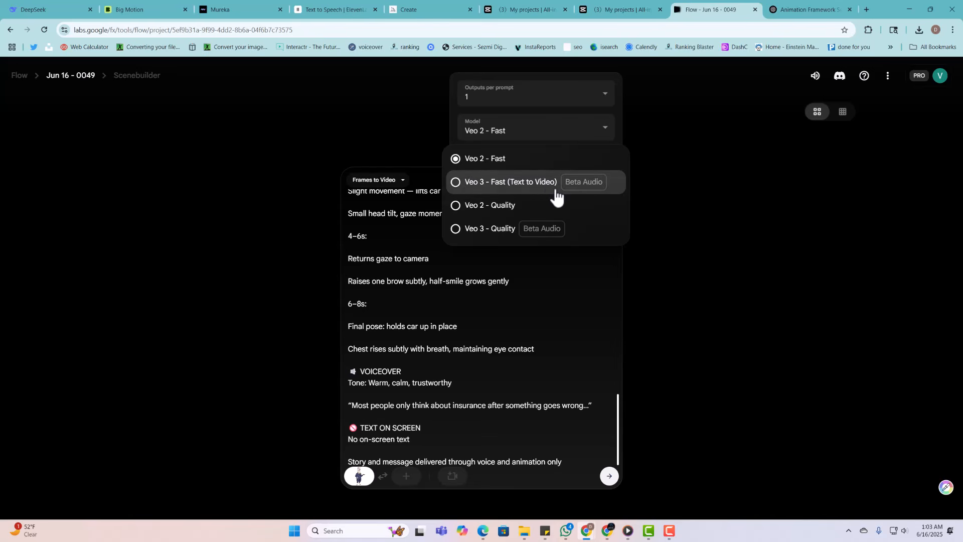
click(571, 161)
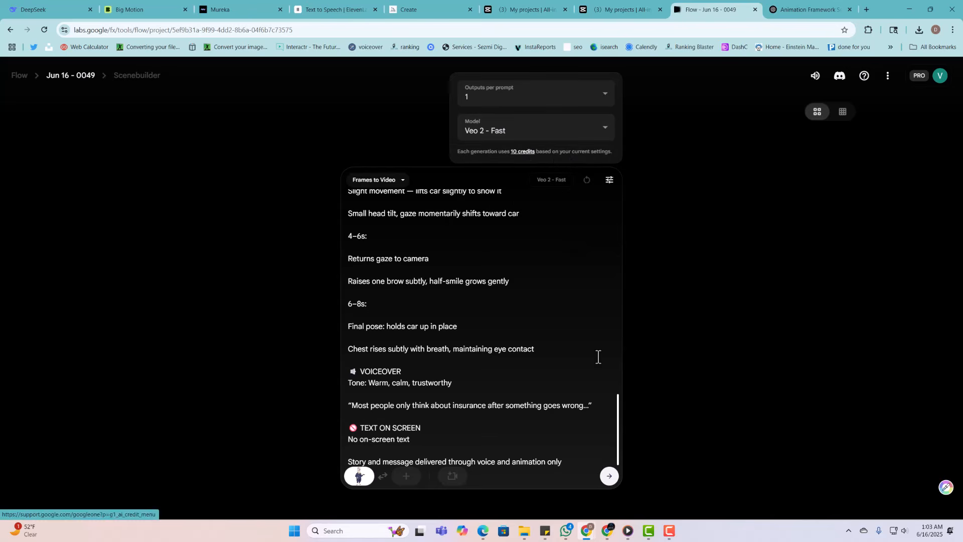
click(611, 479)
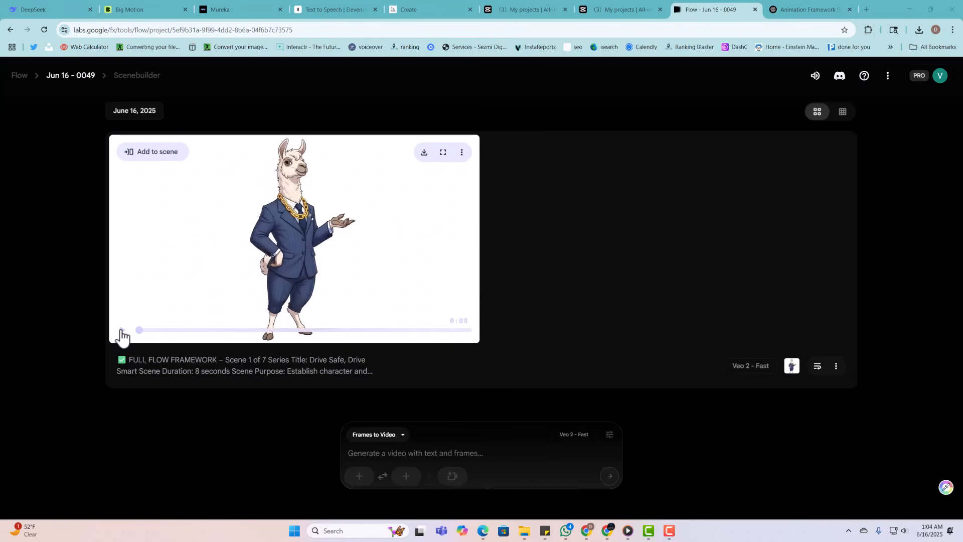
- Preview part of the generated llama clip and add it to the scene
click(121, 330)
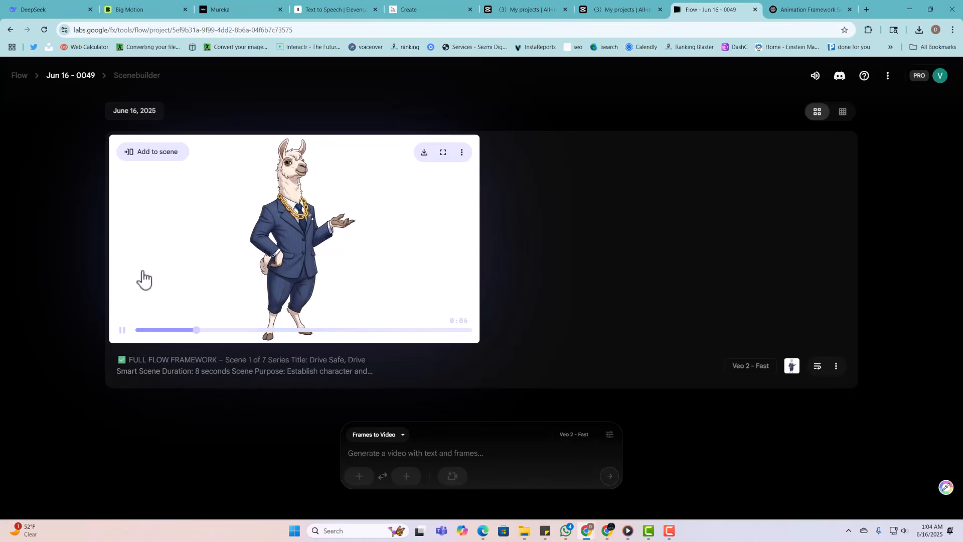
click(122, 329)
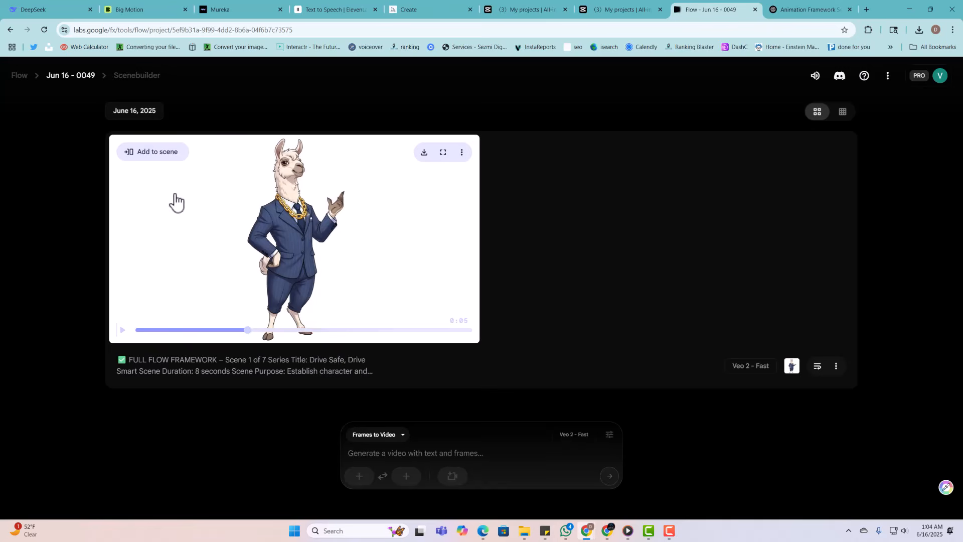
click(159, 155)
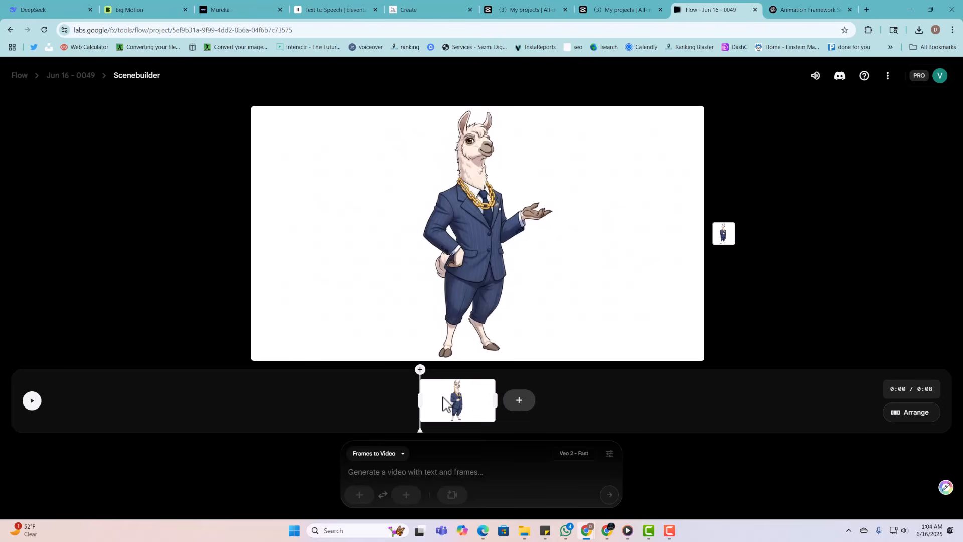
- Move the playhead to the end of the llama clip and set up an Extend shot after it
drag(428, 386, 496, 384)
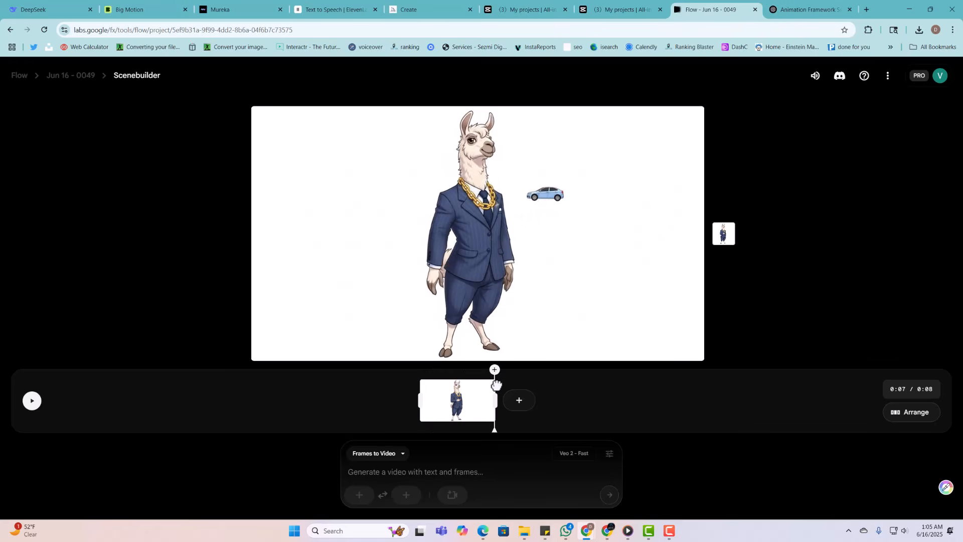
click(521, 401)
click(508, 374)
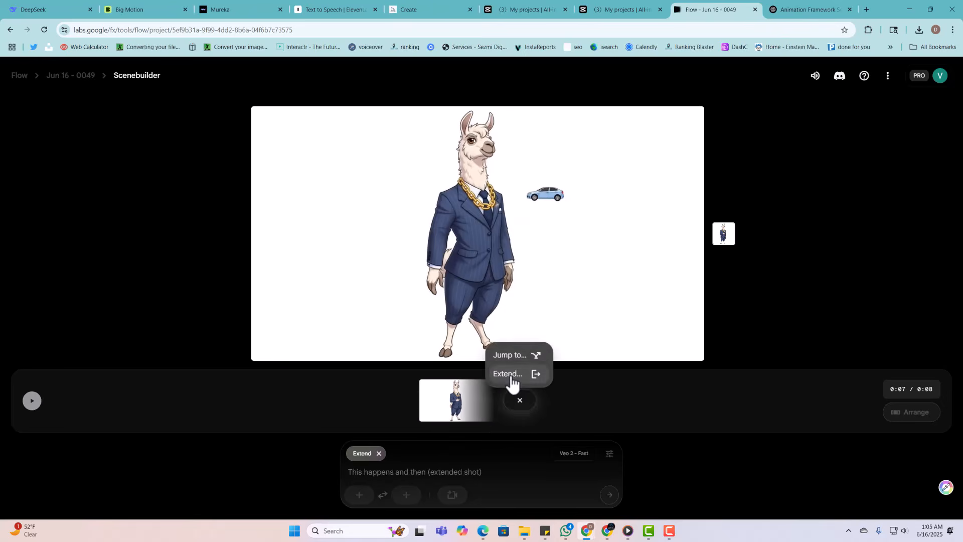
- Switch to ChatGPT and request the Scene 2 framework
click(823, 9)
click(434, 465)
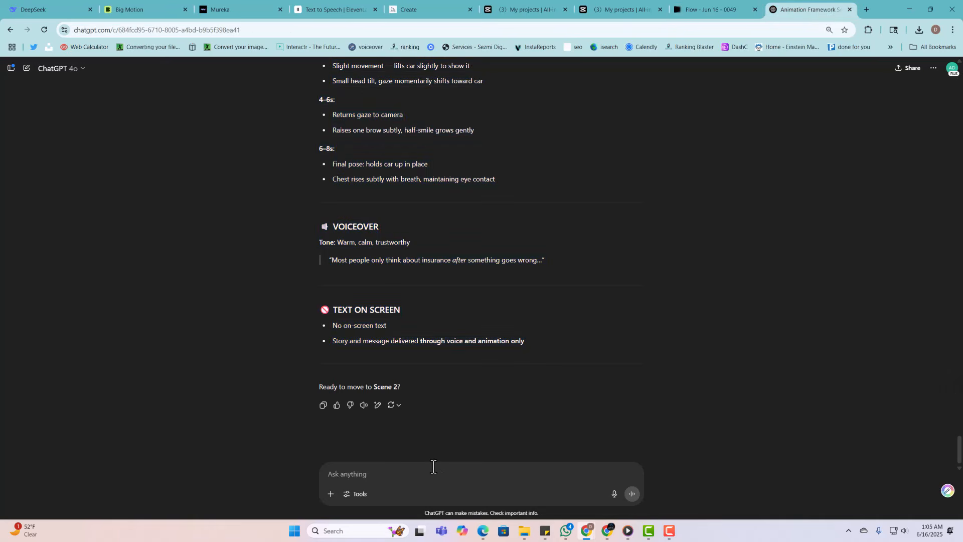
text(2)
click(630, 495)
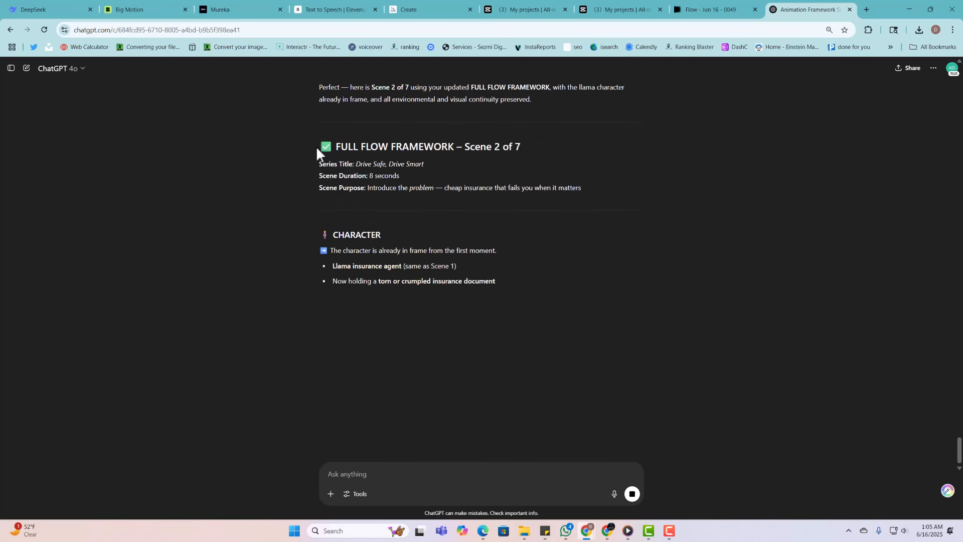
- Copy the full Scene 2 of 7 framework from the ChatGPT reply and switch to the Flow Scenebuilder
drag(316, 145, 501, 363)
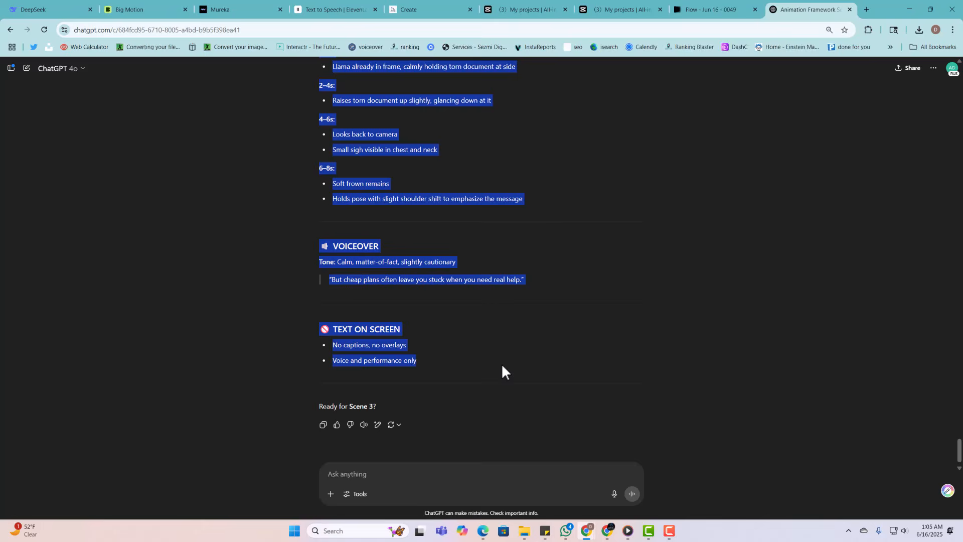
right_click(376, 344)
click(393, 346)
click(691, 15)
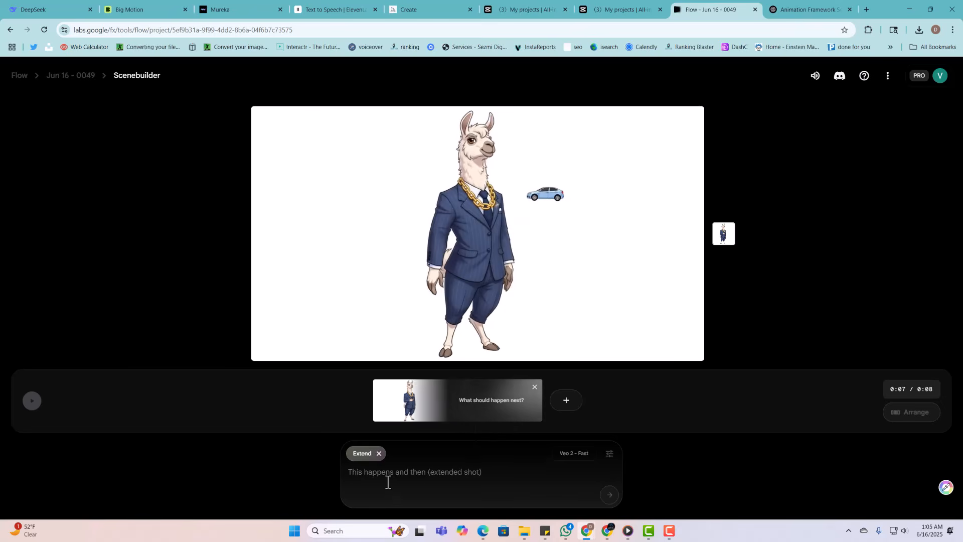
- Restart the Extend shot after the llama clip and generate it from the copied Scene 2 framework
click(535, 389)
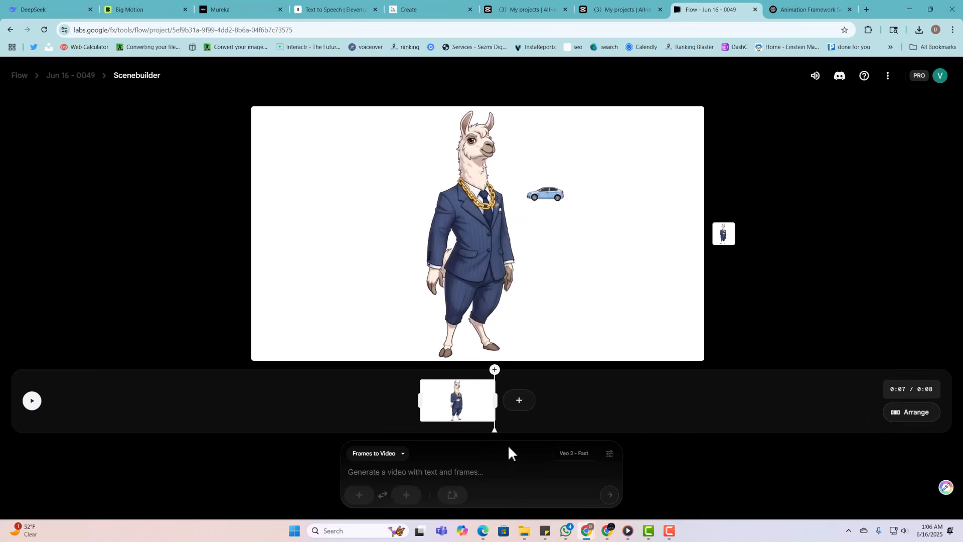
click(519, 400)
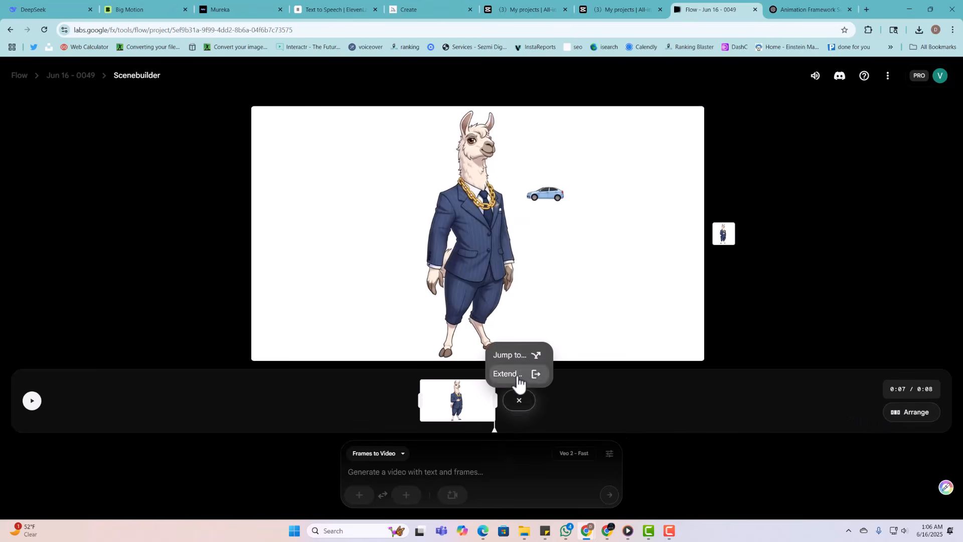
click(514, 374)
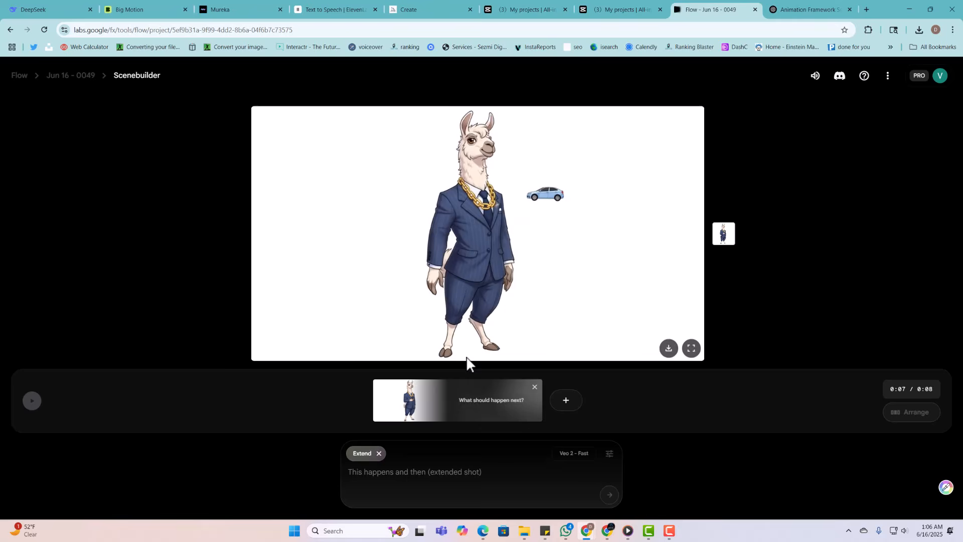
click(388, 476)
key(ctrl+v)
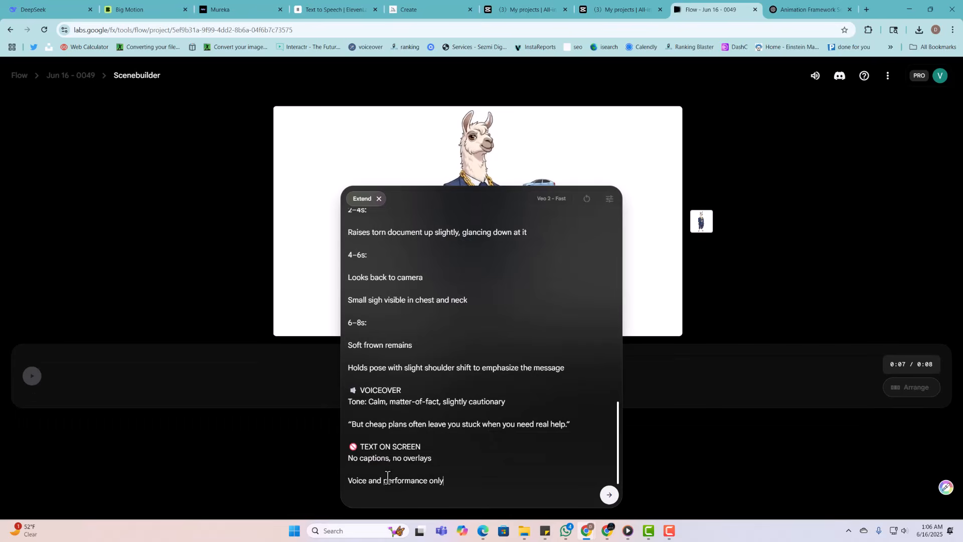
click(608, 496)
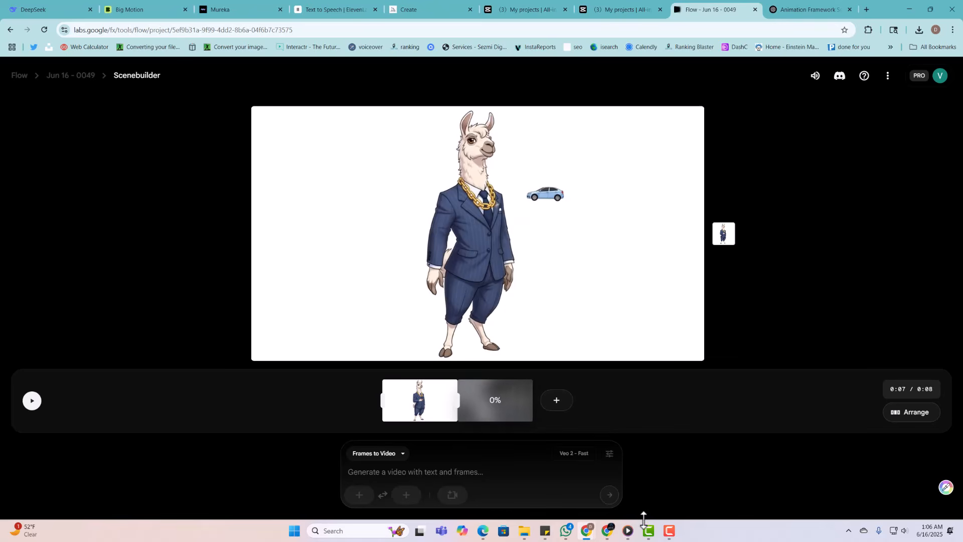
- Preview part of the scene with its generated extension
mouse_move(668, 534)
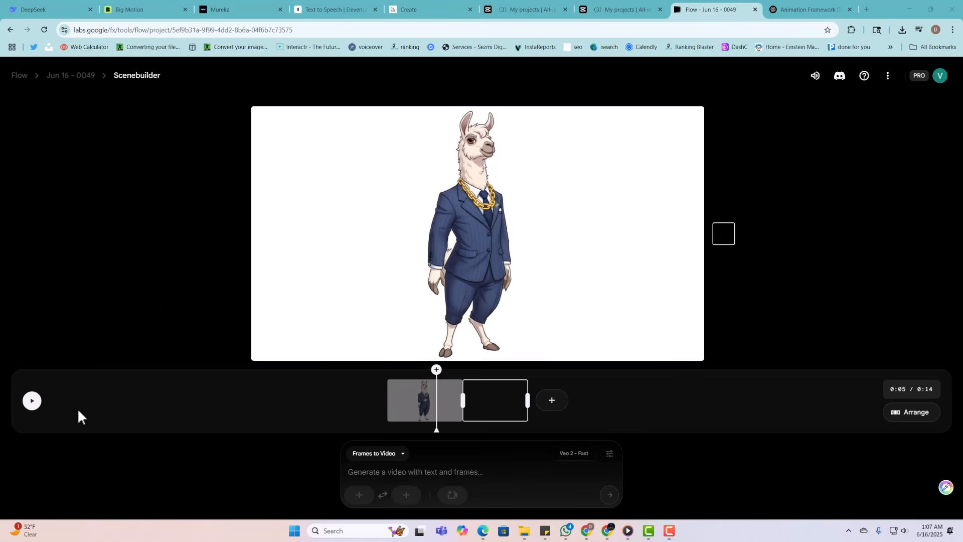
click(32, 400)
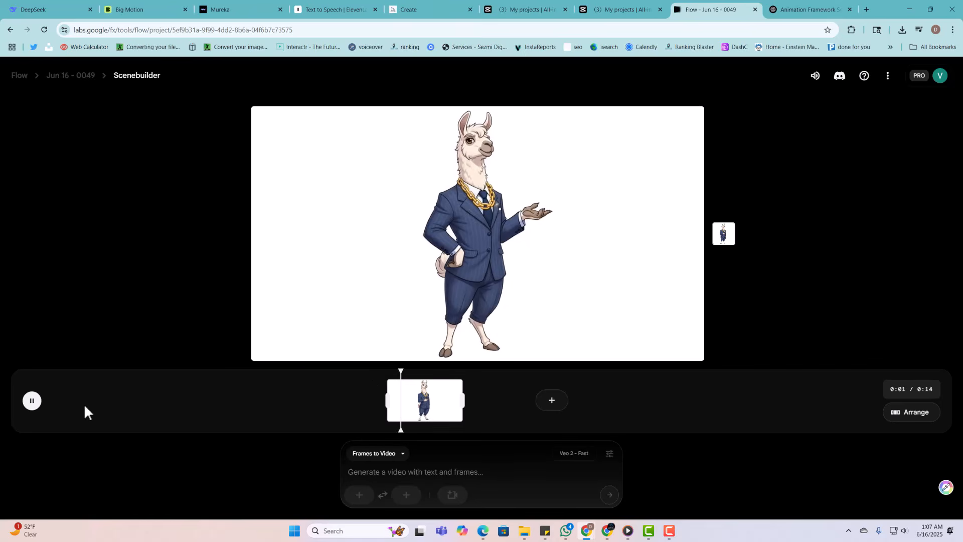
click(33, 402)
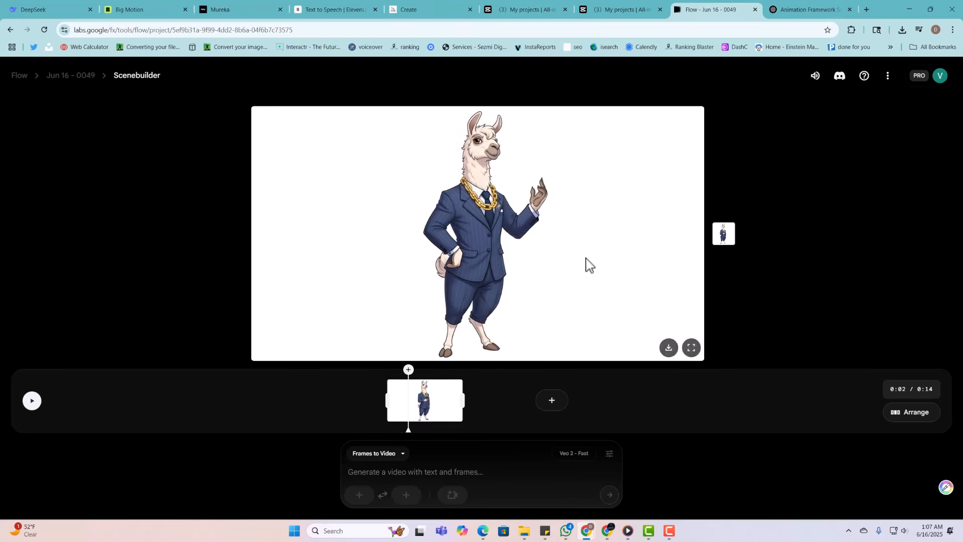
- Switch to ChatGPT and send "improve the scenery make it look more real and detailed give me again the second Scene"
click(796, 9)
scroll(411, 381, down, 12)
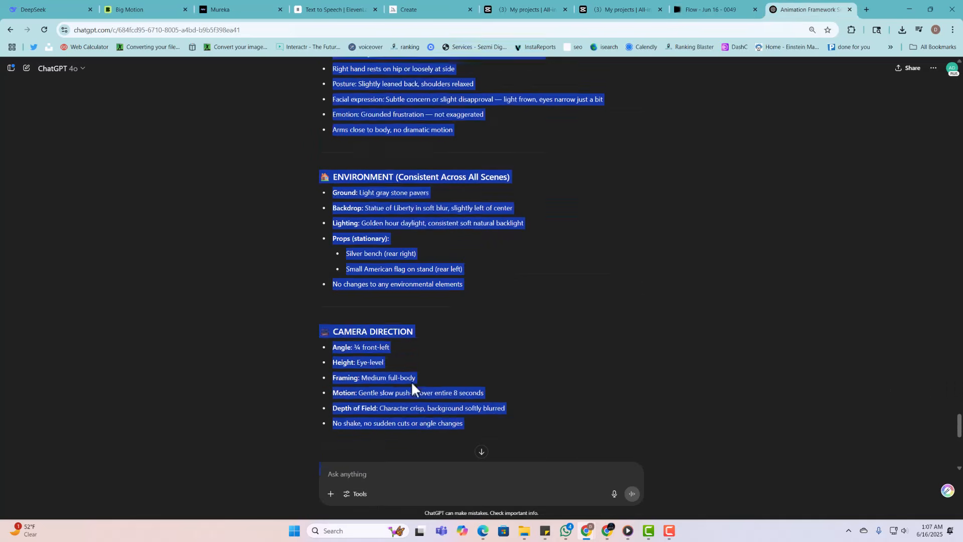
click(419, 473)
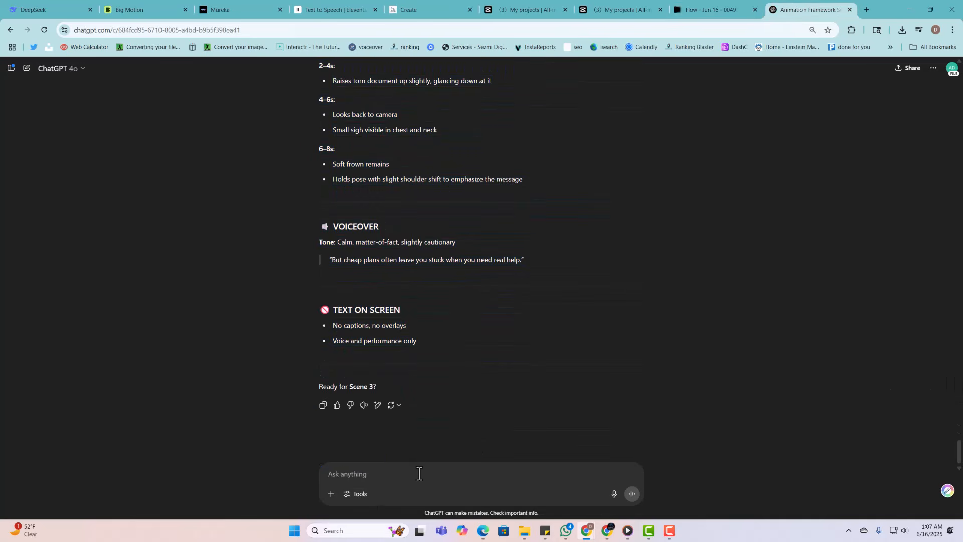
text(i)
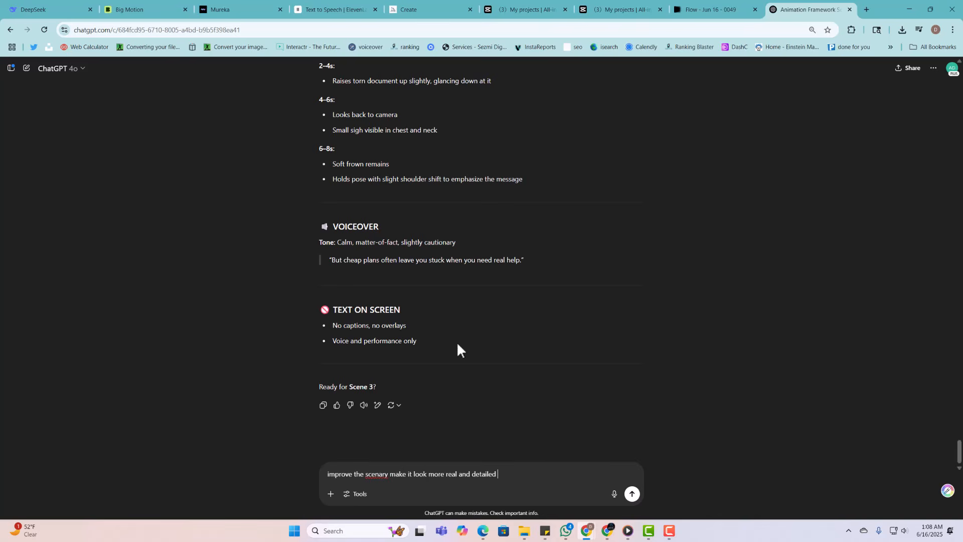
right_click(372, 479)
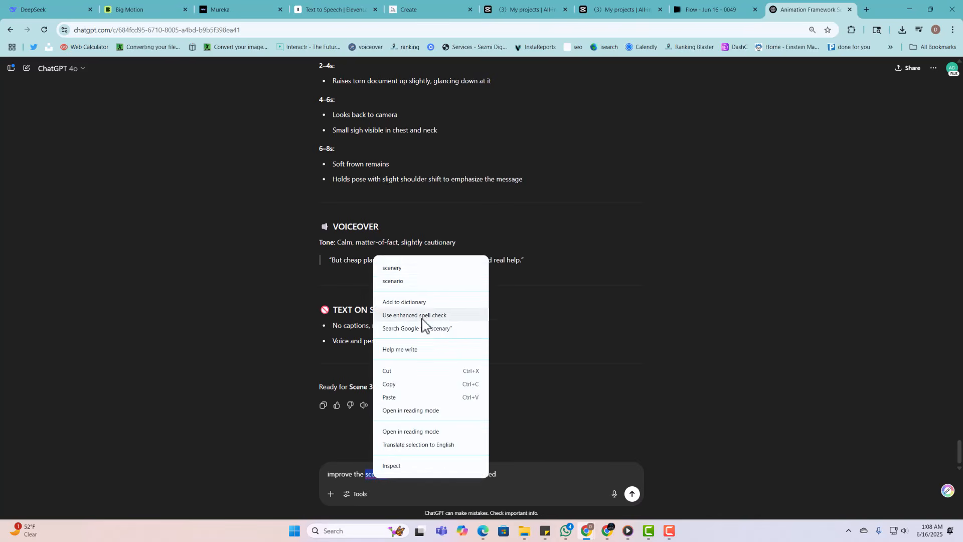
click(423, 267)
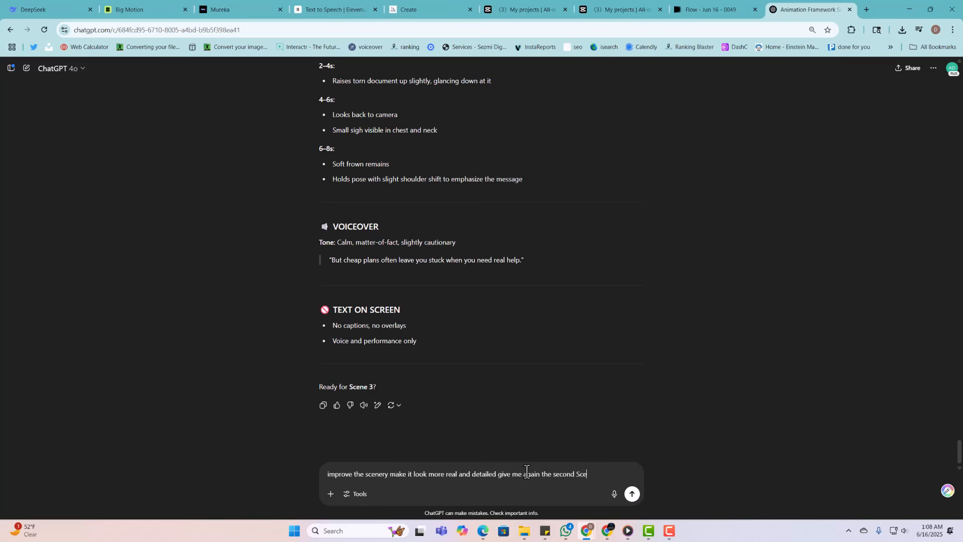
key(Return)
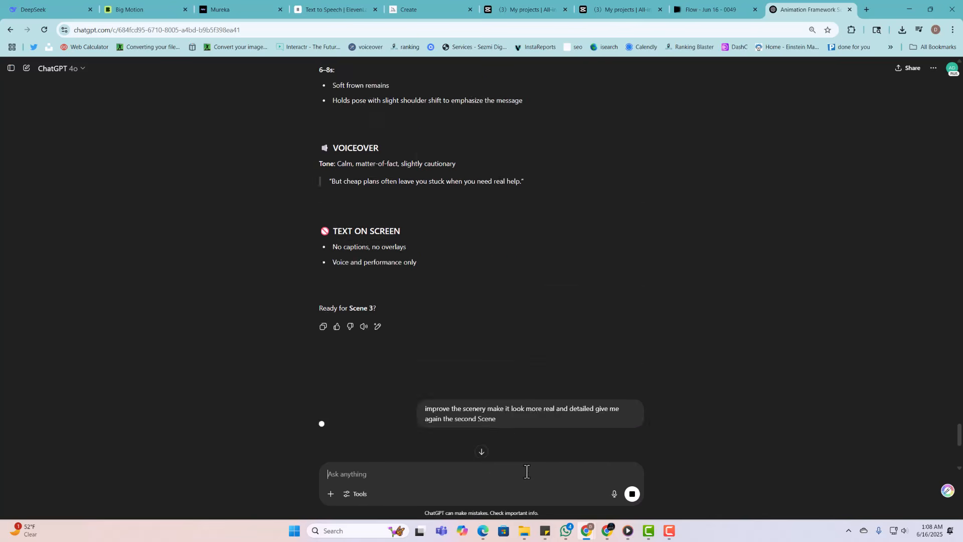
- Switch to Flow, remove the extended second clip from the scene, and set up a new Extend shot after the first llama clip
click(705, 11)
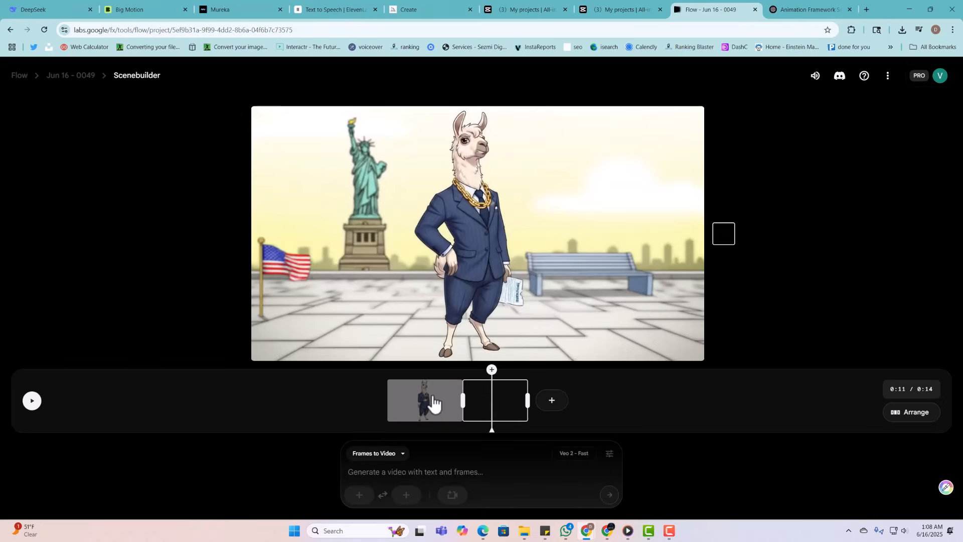
click(430, 401)
click(504, 392)
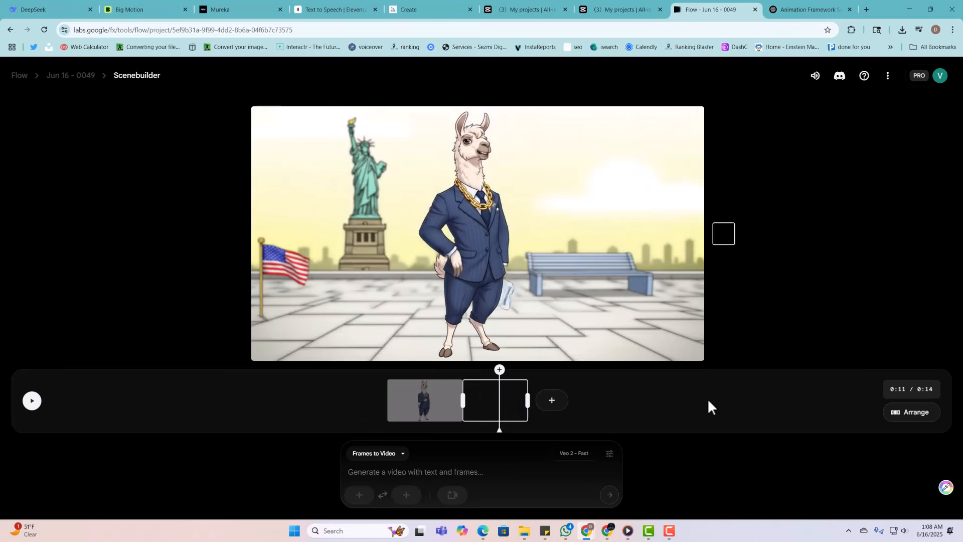
click(924, 415)
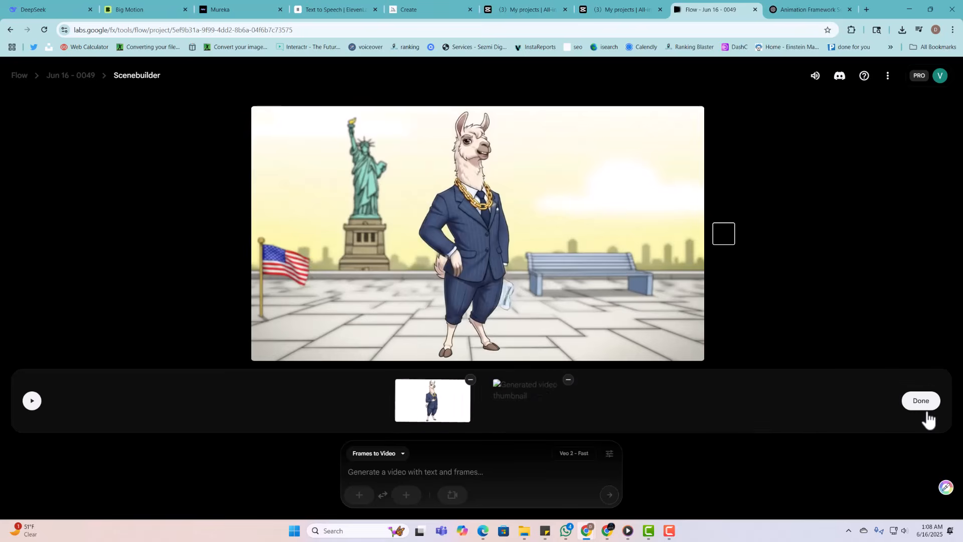
click(567, 379)
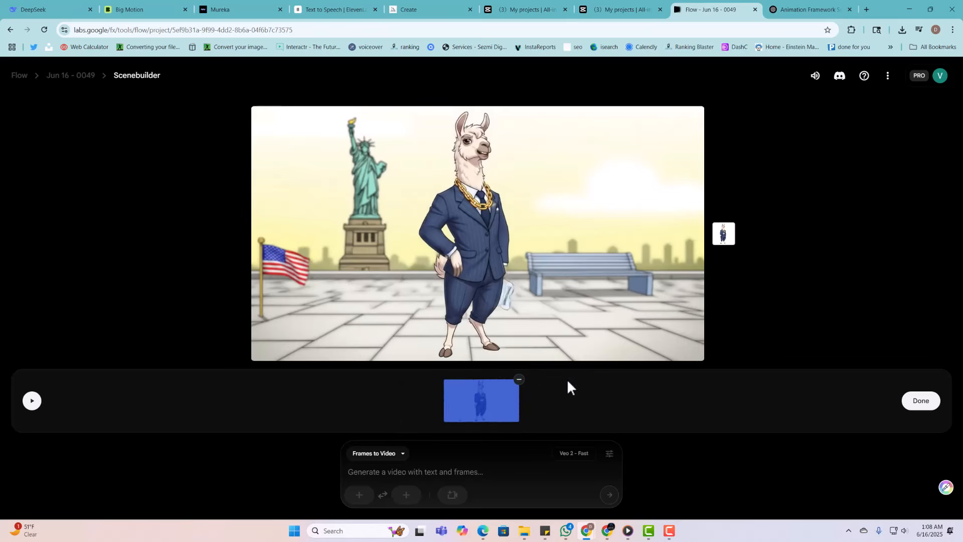
click(923, 401)
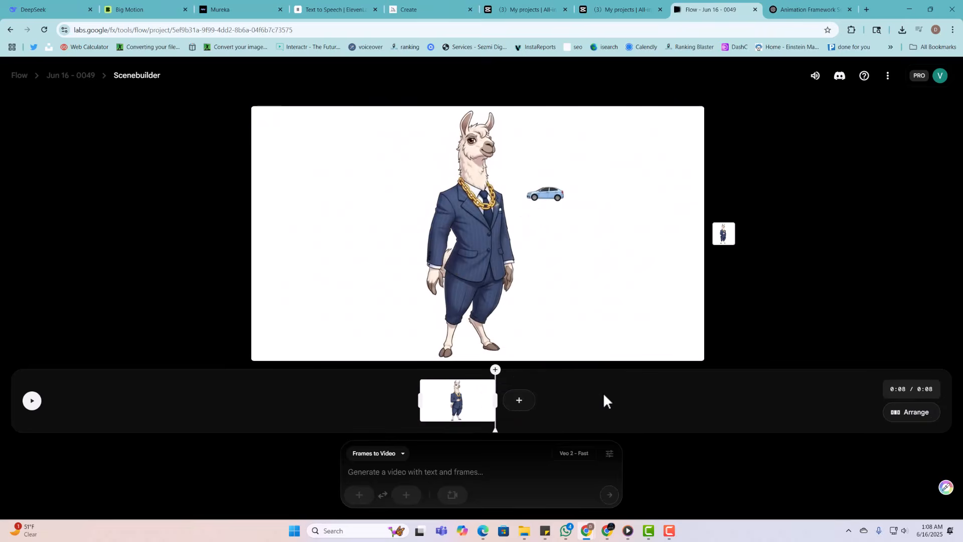
click(517, 407)
click(519, 376)
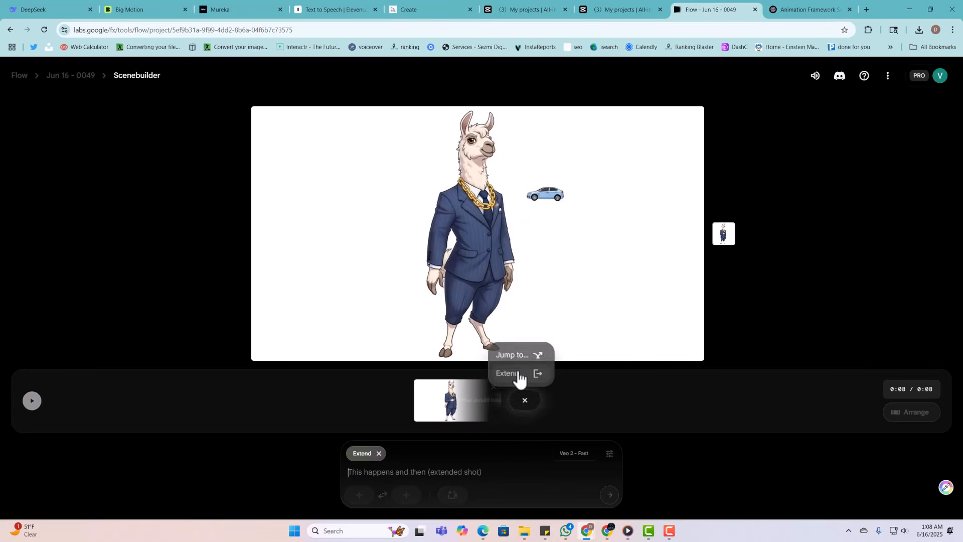
- Switch to ChatGPT and copy the entire improved Scene 2 framework, from its heading through the Text on Screen section
click(808, 11)
scroll(470, 450, down, 15)
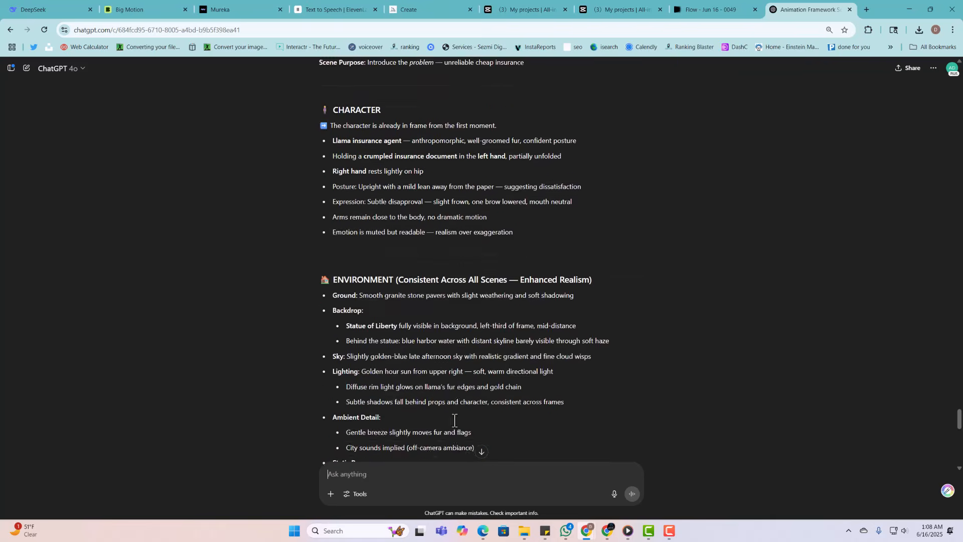
scroll(461, 429, up, 3)
scroll(399, 383, up, 20)
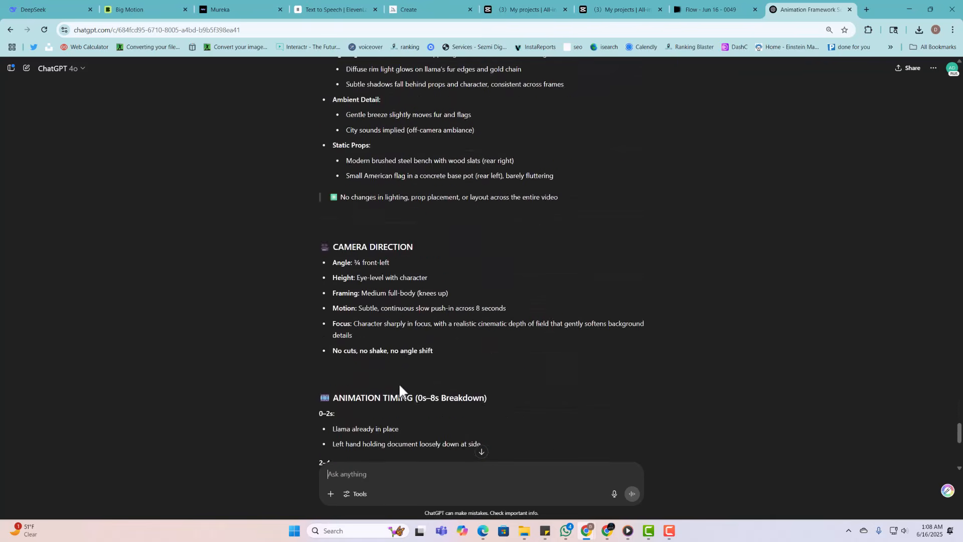
scroll(397, 378, down, 6)
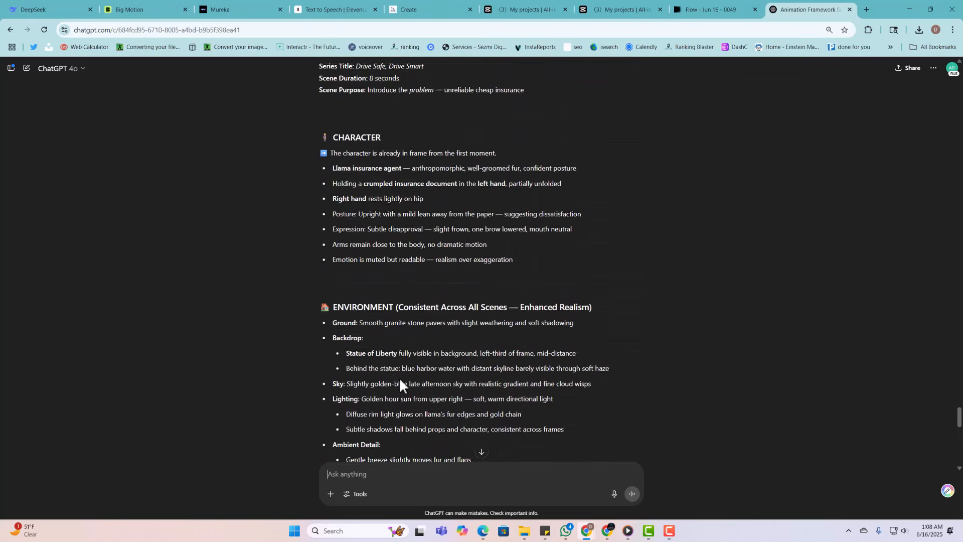
drag(334, 272, 455, 371)
scroll(415, 317, up, 4)
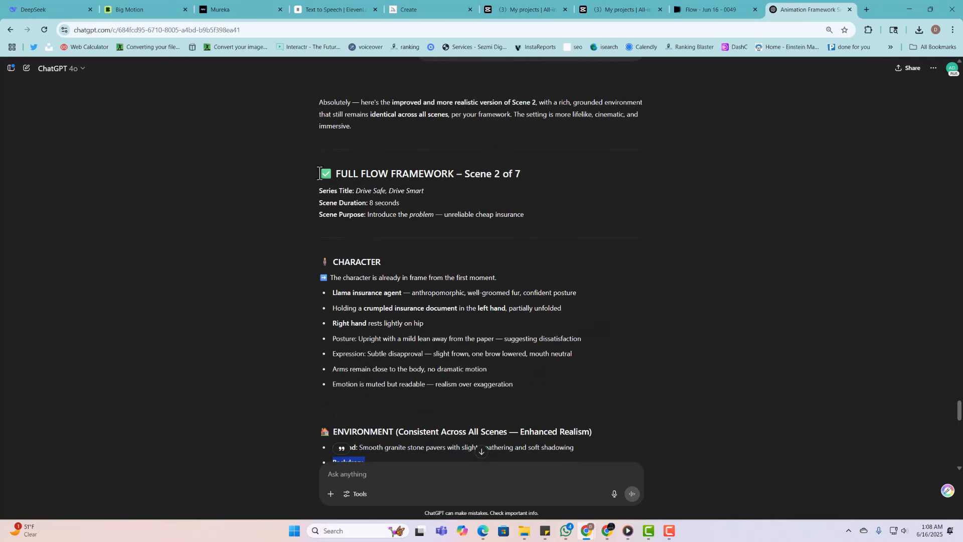
drag(319, 173, 610, 353)
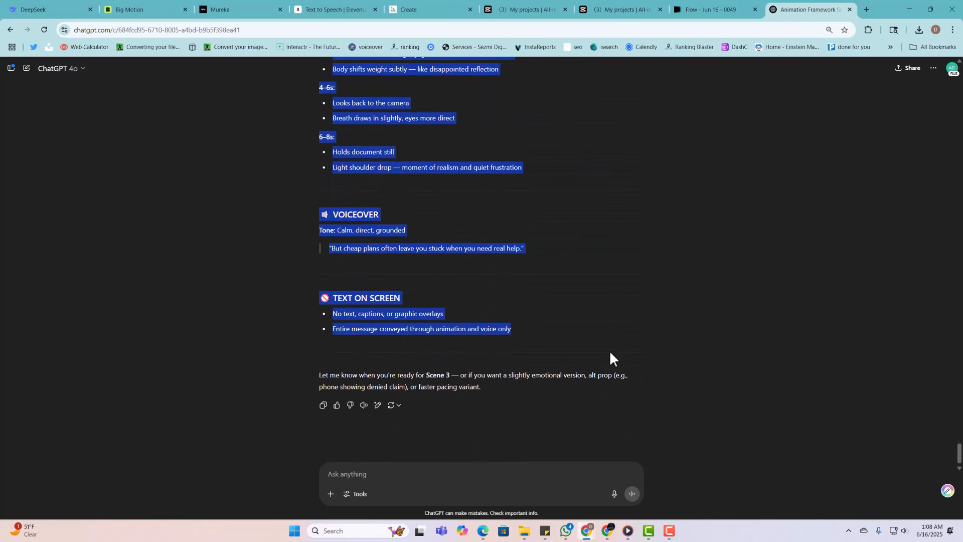
right_click(467, 331)
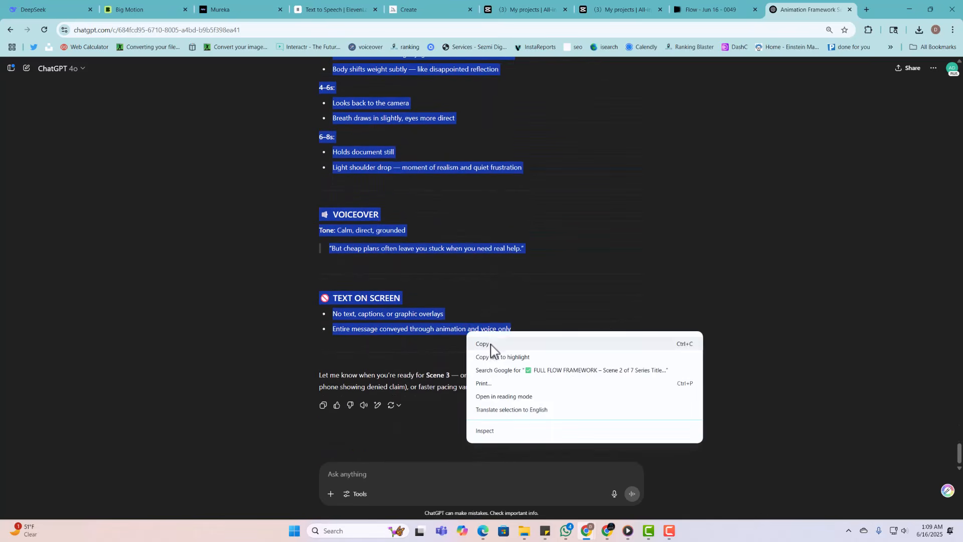
click(483, 344)
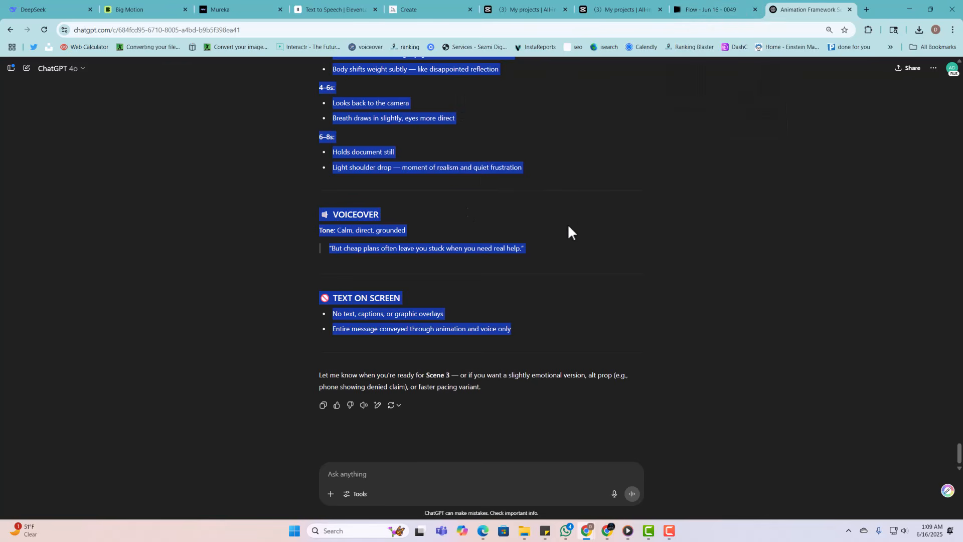
scroll(445, 187, up, 4)
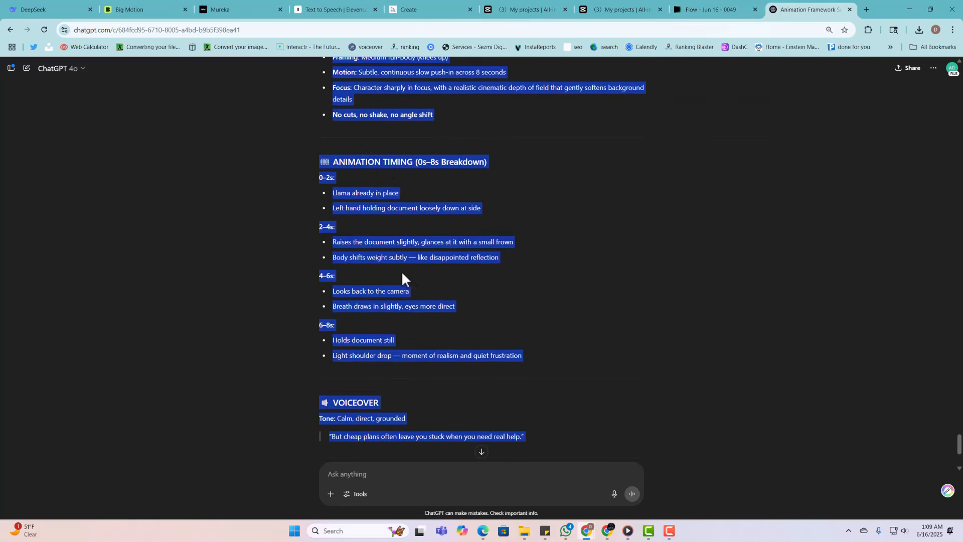
- Switch to Flow and generate the Extend shot from the copied improved Scene 2 framework
click(704, 15)
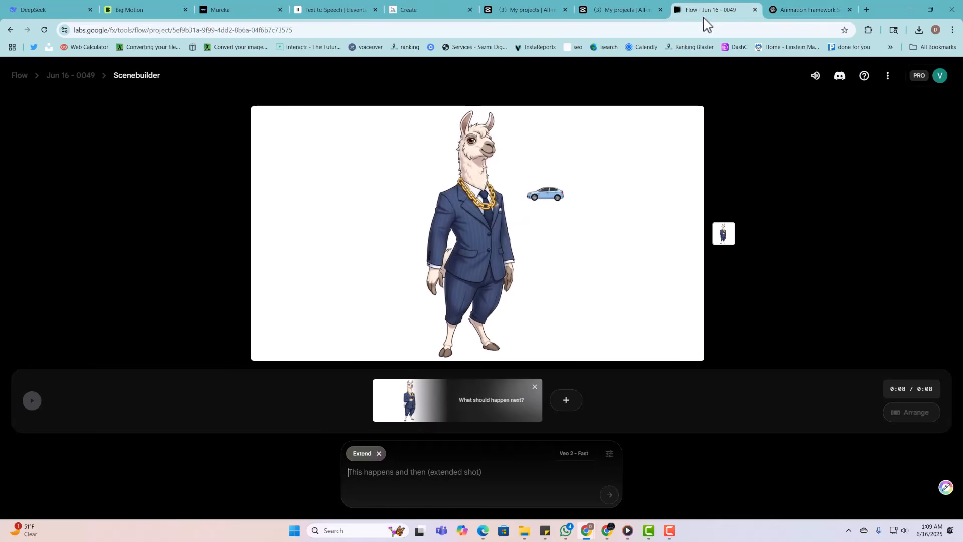
right_click(366, 477)
click(389, 369)
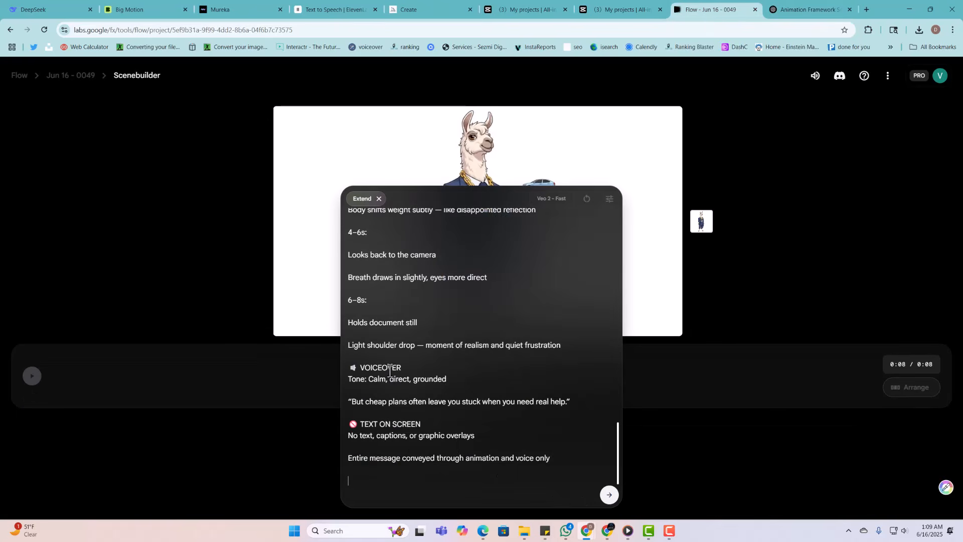
click(609, 495)
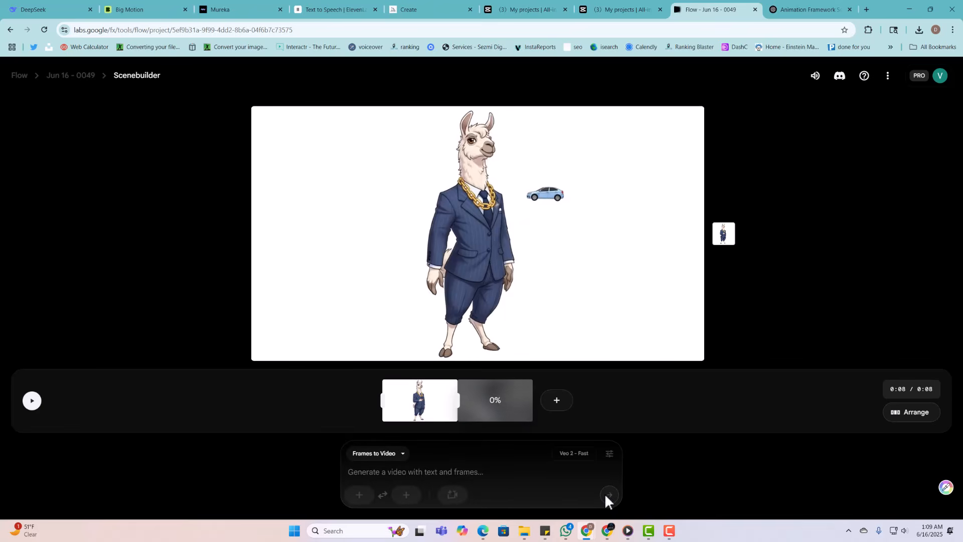
- Play back the scene with the regenerated Scene 2 extension
click(672, 531)
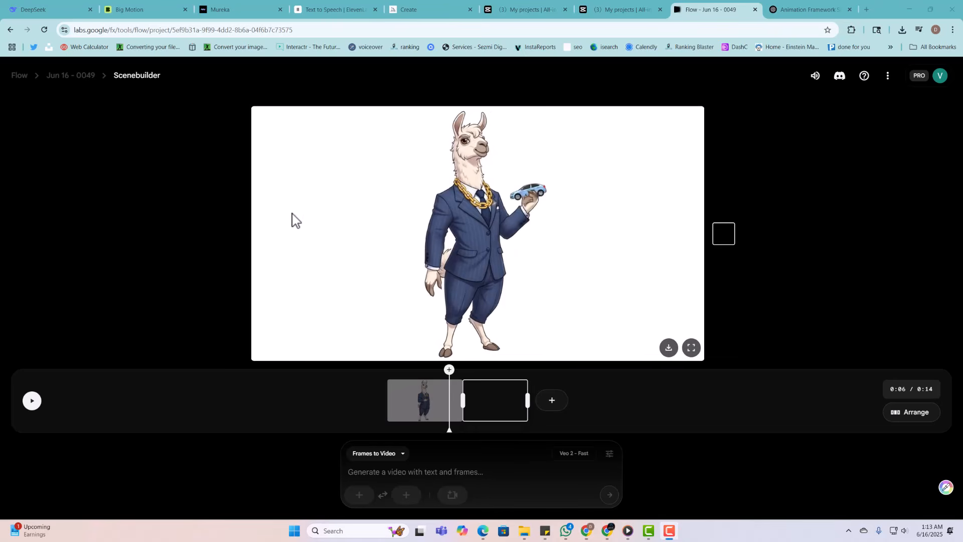
click(32, 401)
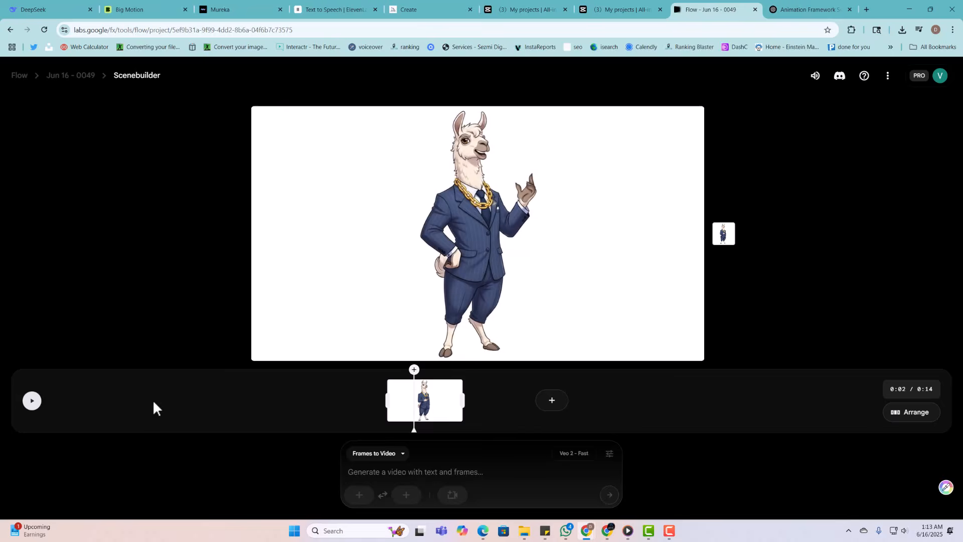
- Set up a new Extend shot after the second llama clip in the scene
click(490, 405)
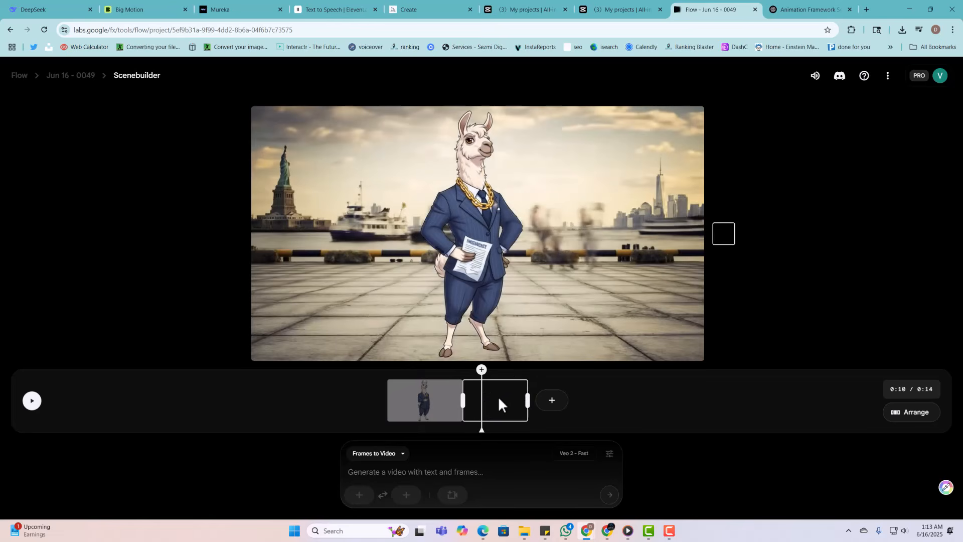
click(552, 399)
click(540, 373)
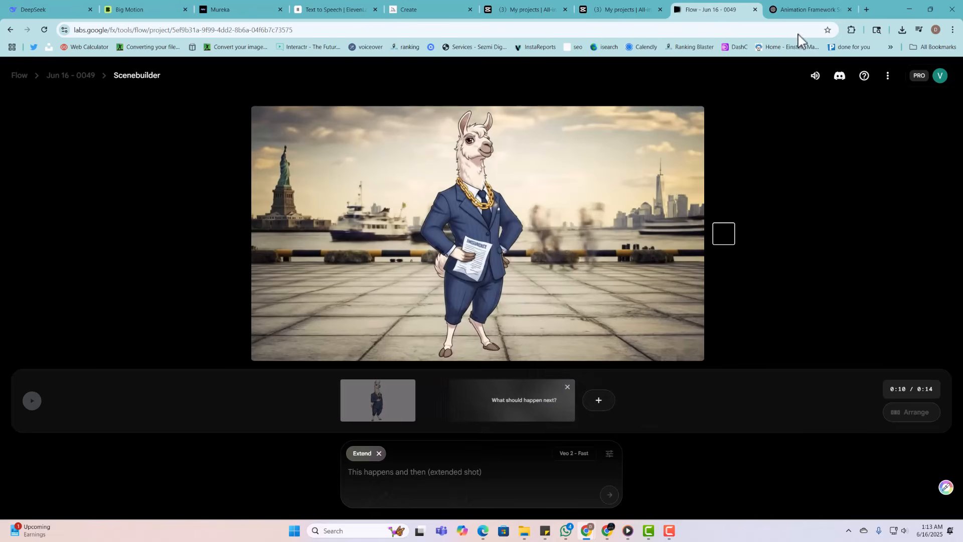
- Switch to ChatGPT and request the Scene 3 framework by sending "3"
click(808, 2)
click(462, 475)
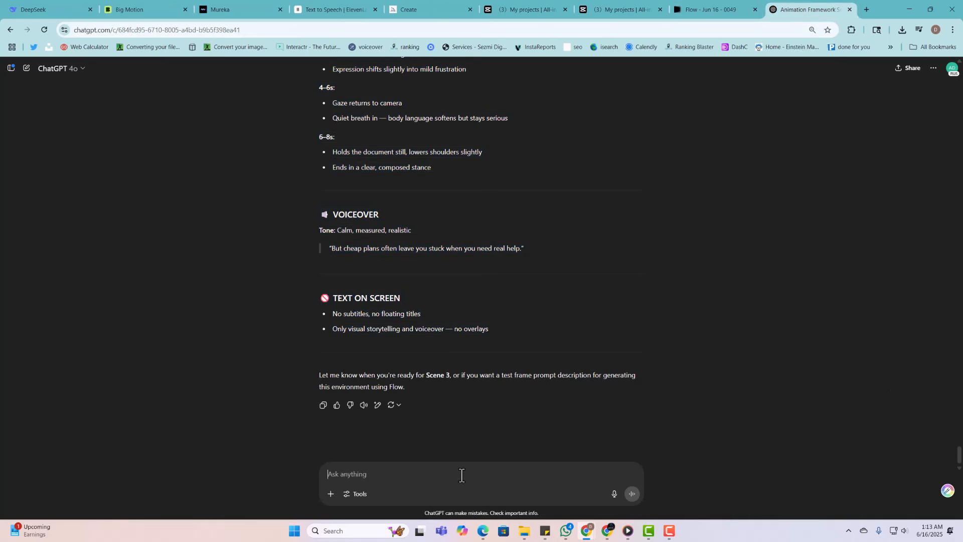
text(3)
key(Return)
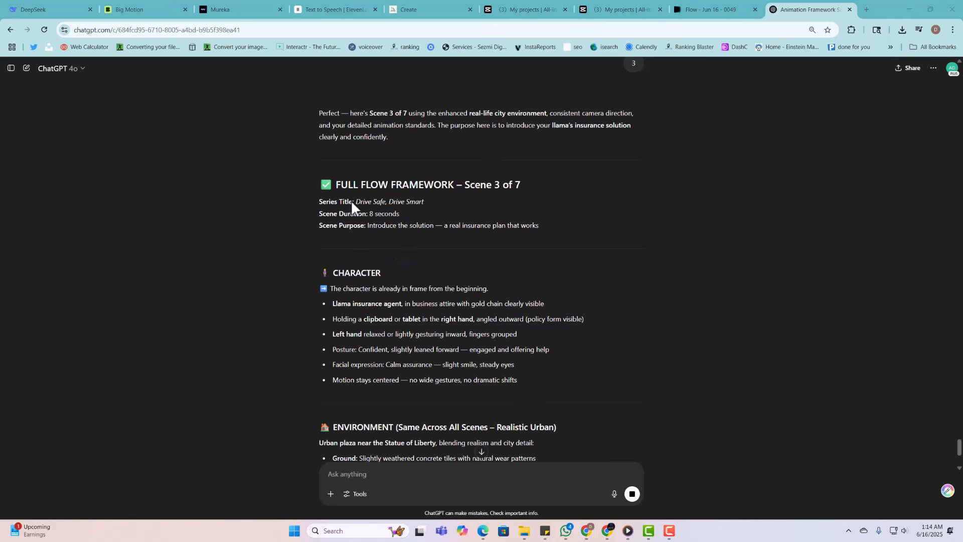
- Copy the entire Scene 3 framework, from its Full Flow Framework heading through the Text on Screen section
drag(318, 184, 507, 415)
scroll(391, 289, down, 7)
scroll(525, 306, down, 3)
scroll(533, 365, down, 4)
right_click(465, 411)
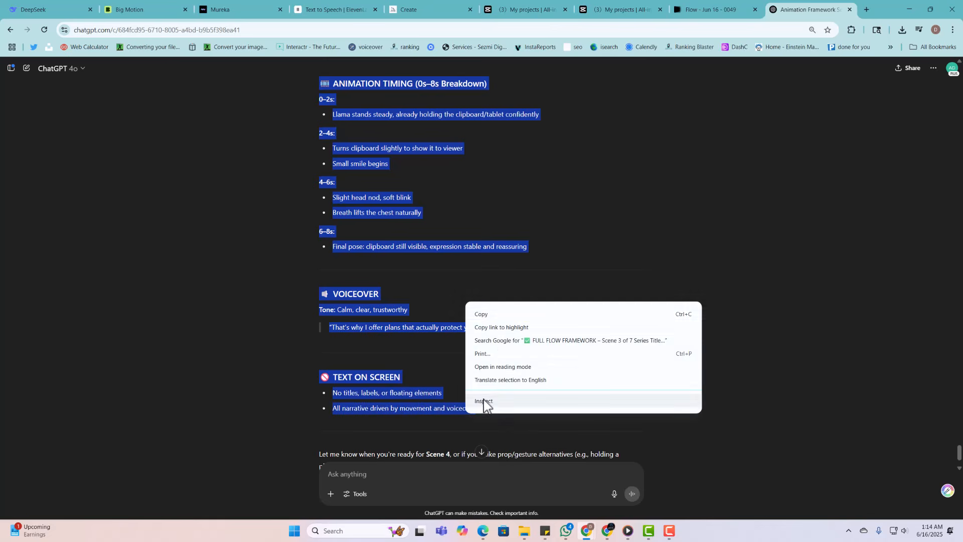
click(491, 315)
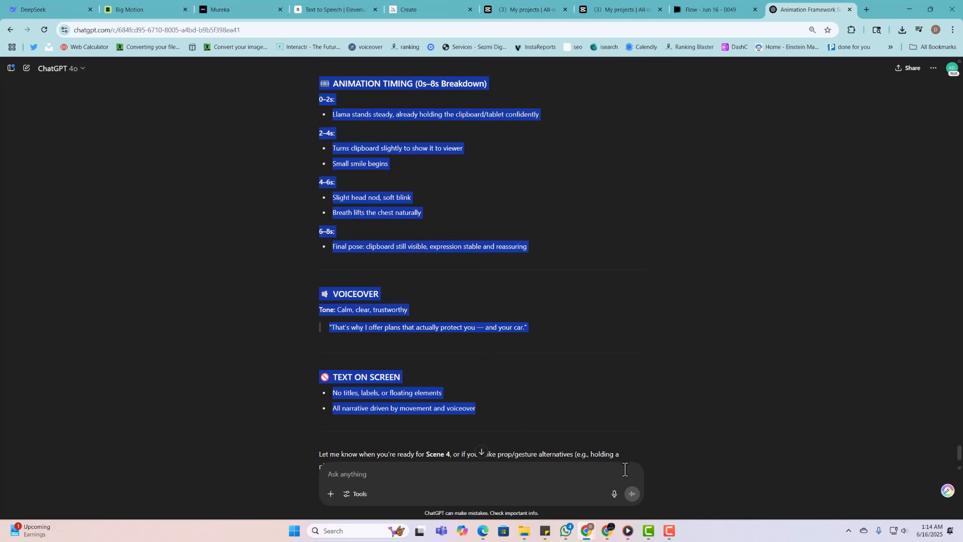
- Switch to Flow and generate the Extend shot from the copied Scene 3 framework
click(714, 7)
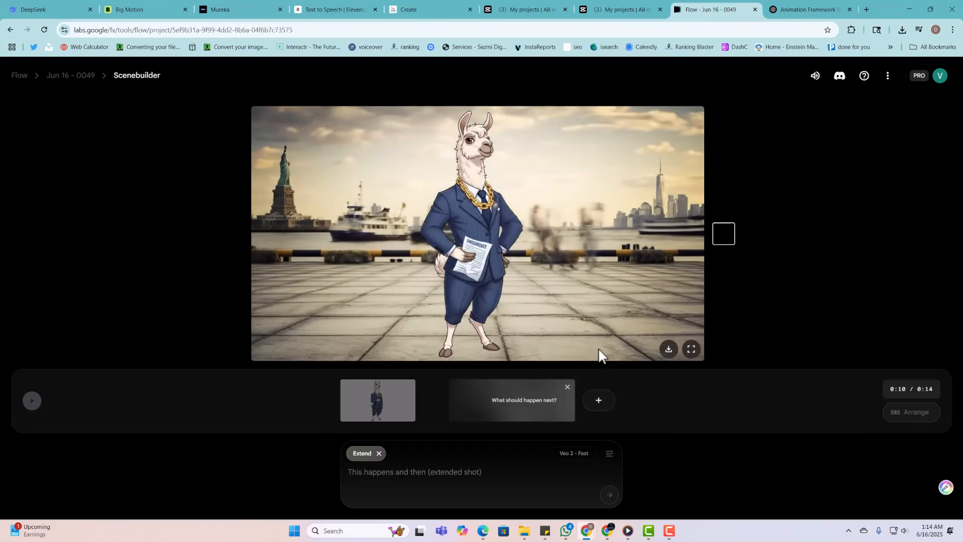
click(610, 454)
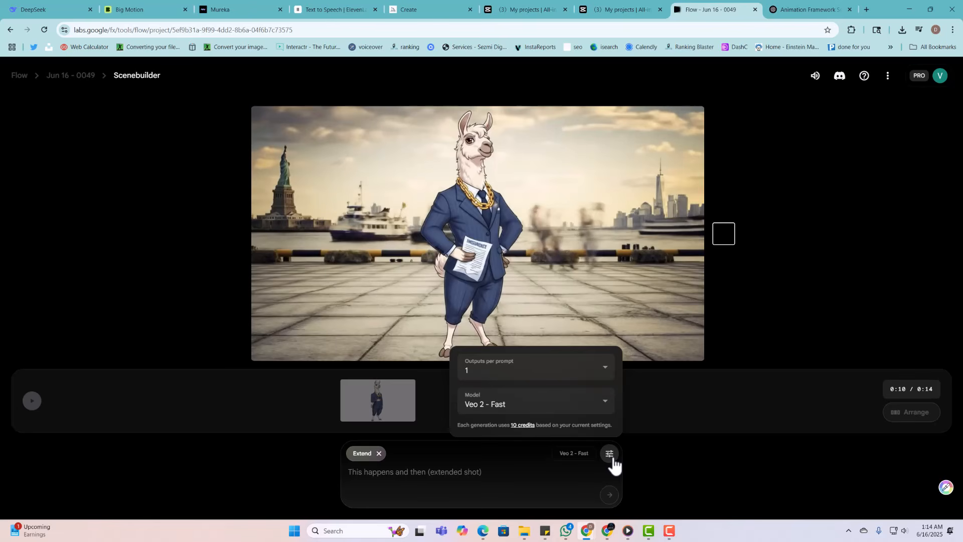
click(425, 484)
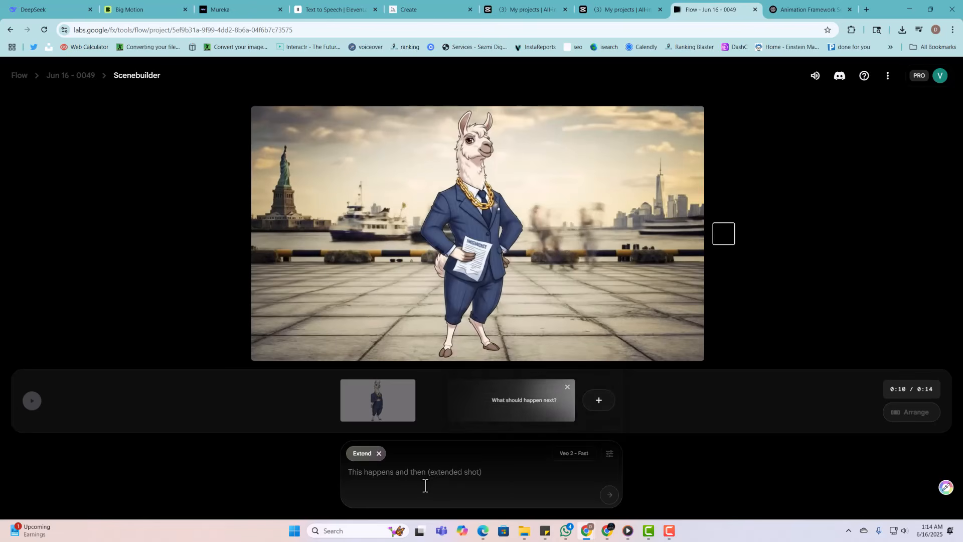
key(ctrl+v)
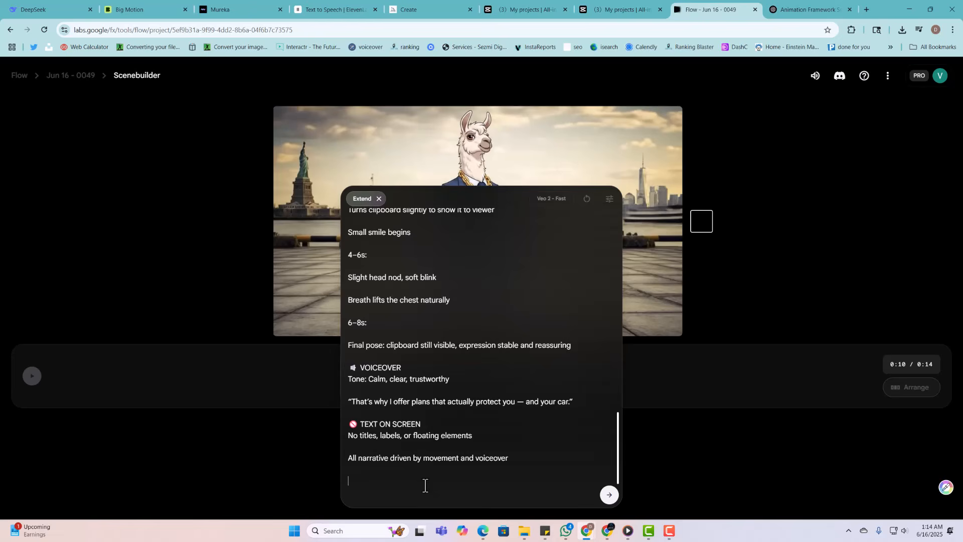
click(608, 495)
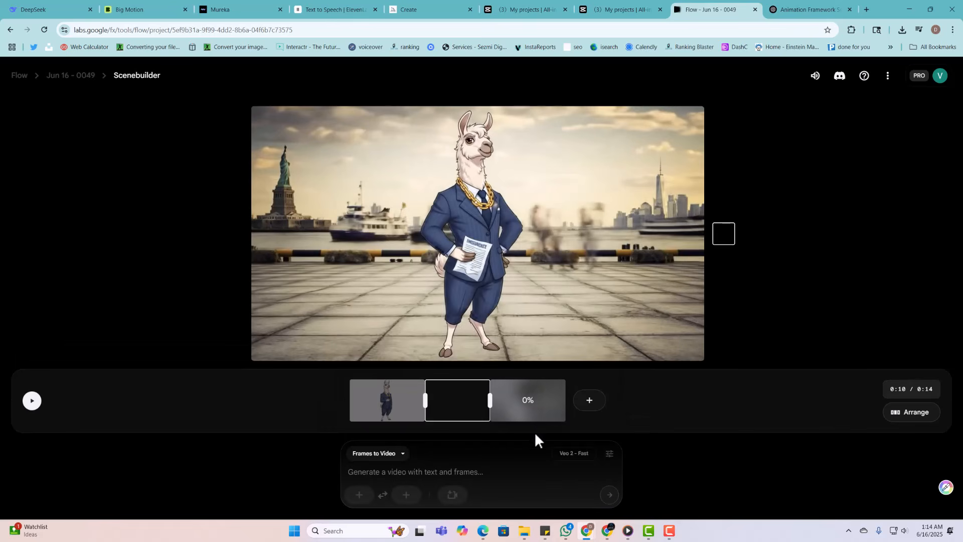
mouse_move(670, 530)
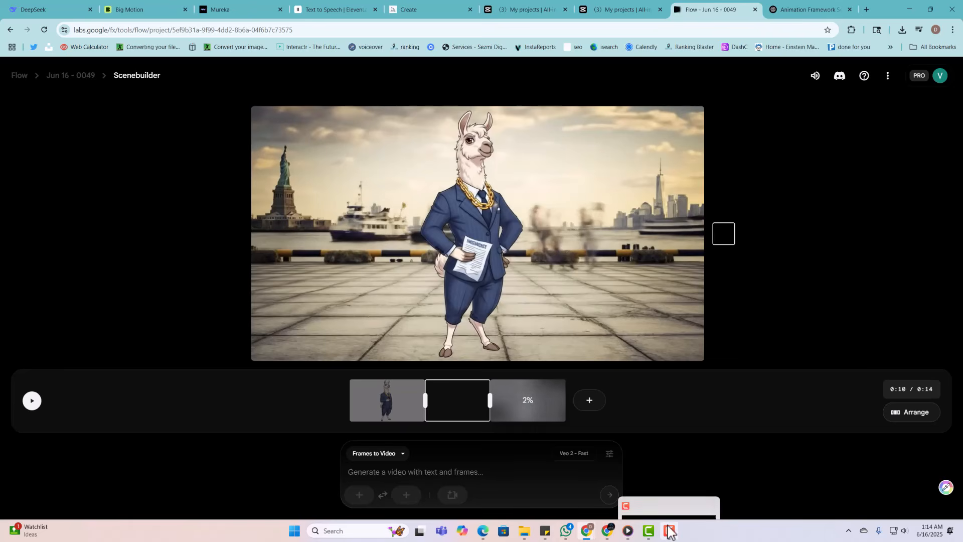
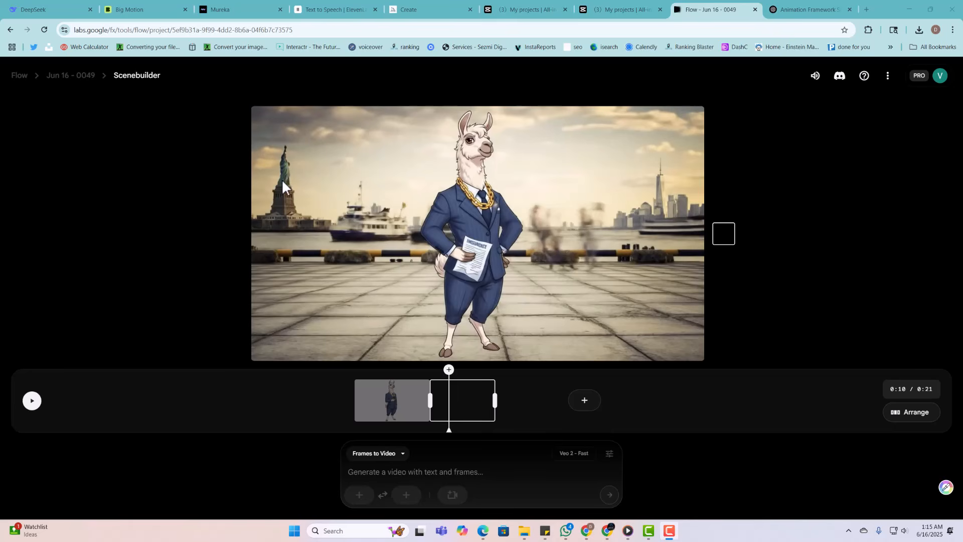
- Play back the scene with the Scene 3 extension, rewind to the start, and select the first llama clip
click(33, 400)
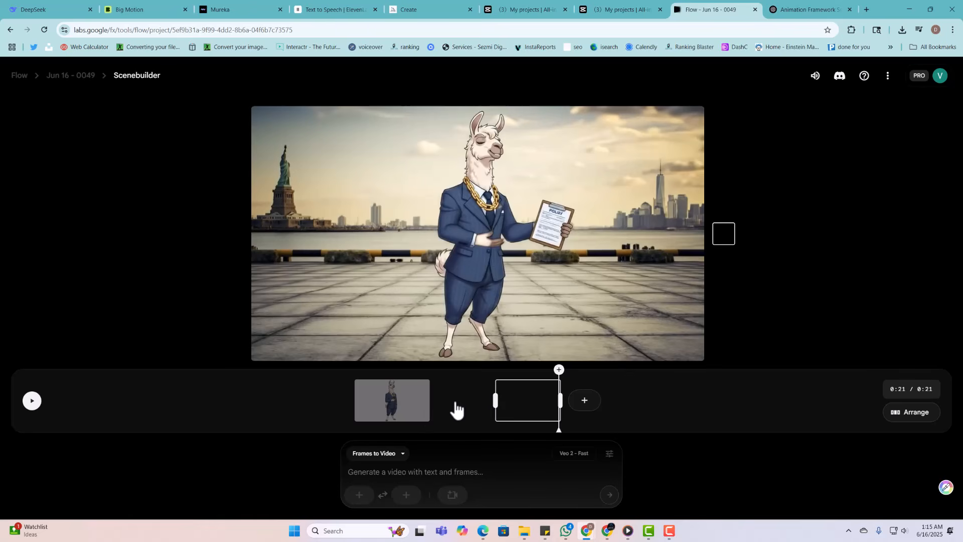
drag(559, 376, 346, 400)
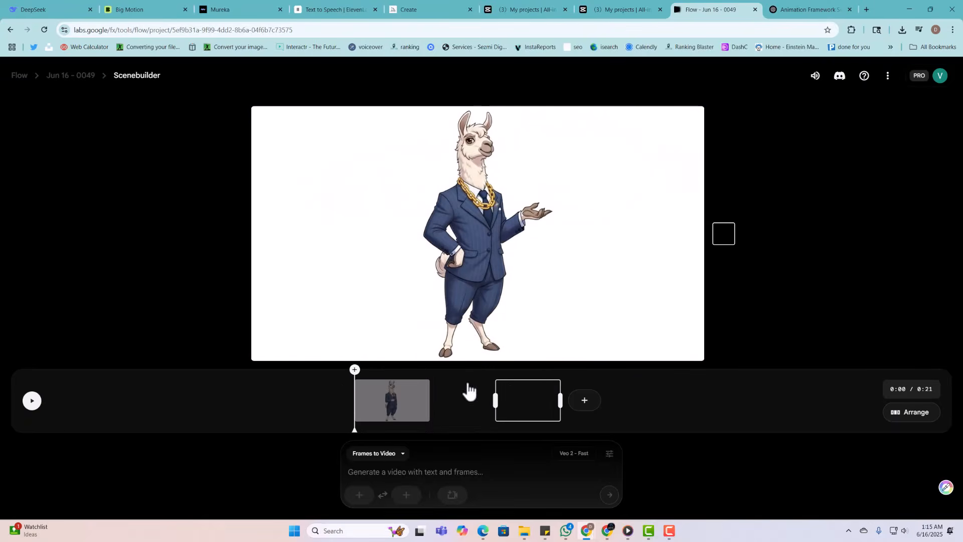
click(392, 401)
- Export the scene as a video, download the file, and open it in Media Player
mouse_move(667, 328)
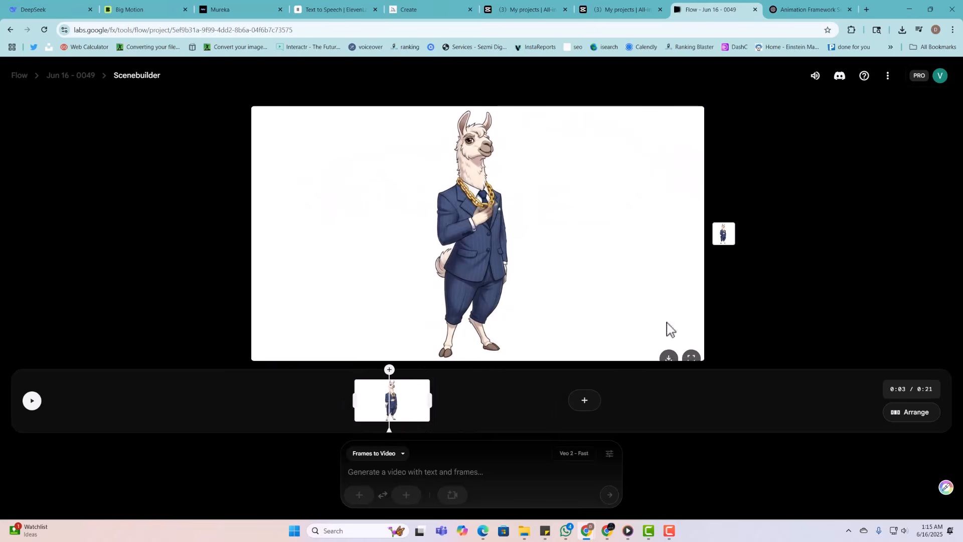
click(669, 348)
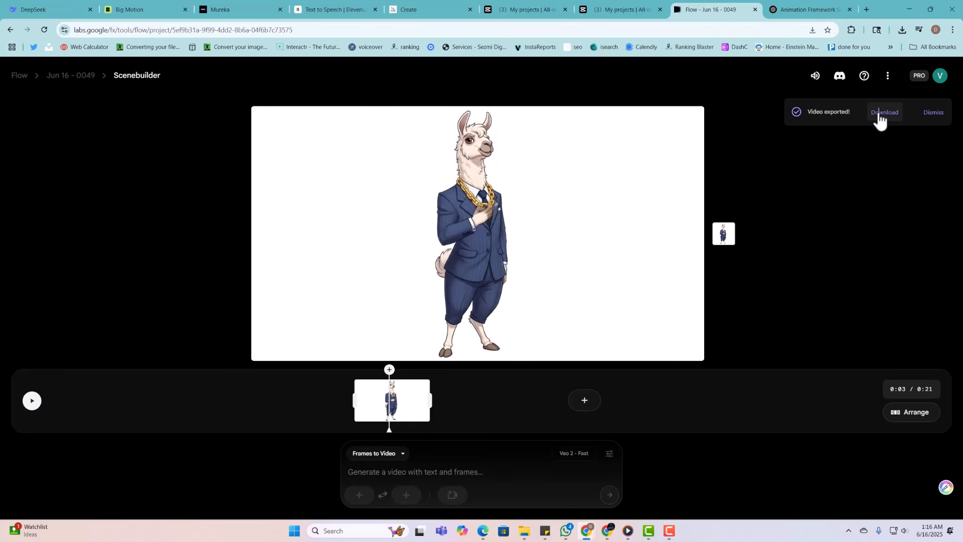
click(880, 121)
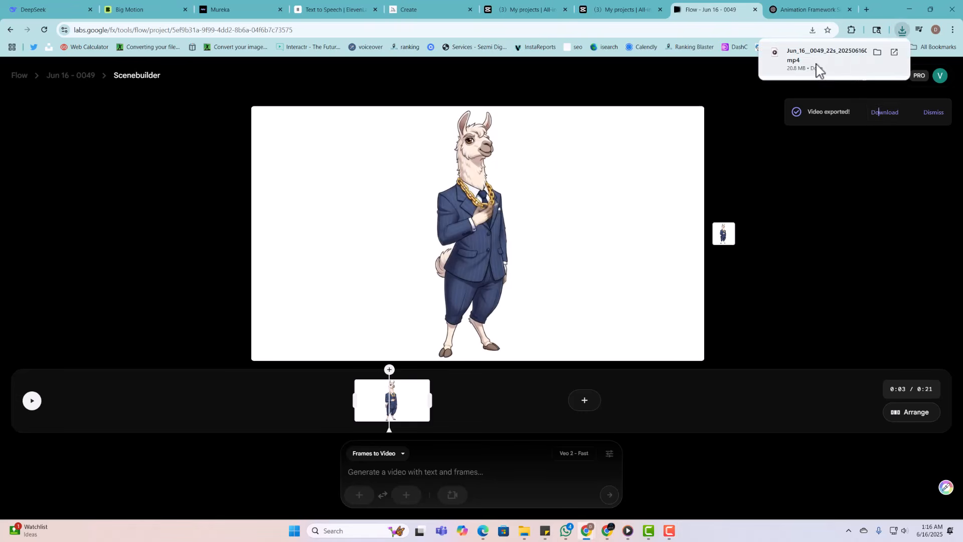
click(816, 63)
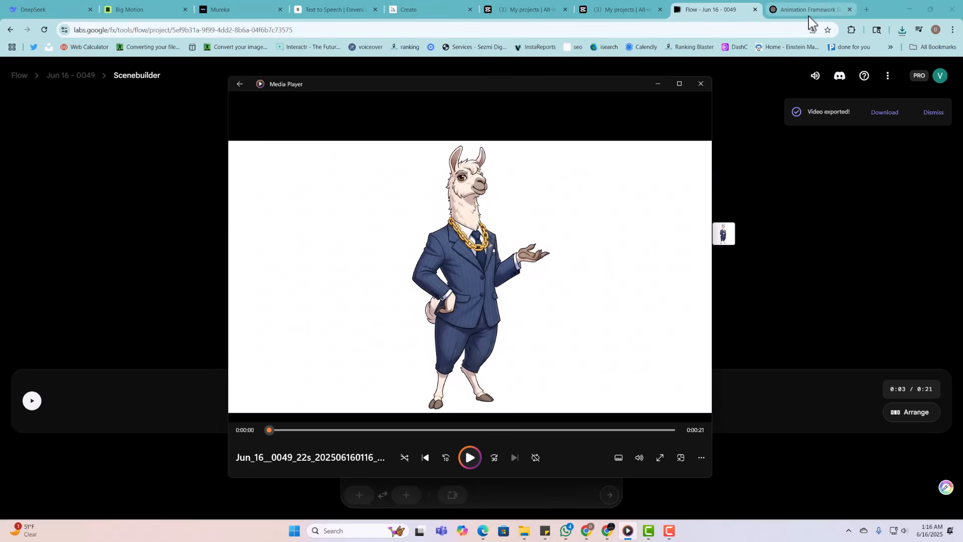
mouse_move(810, 18)
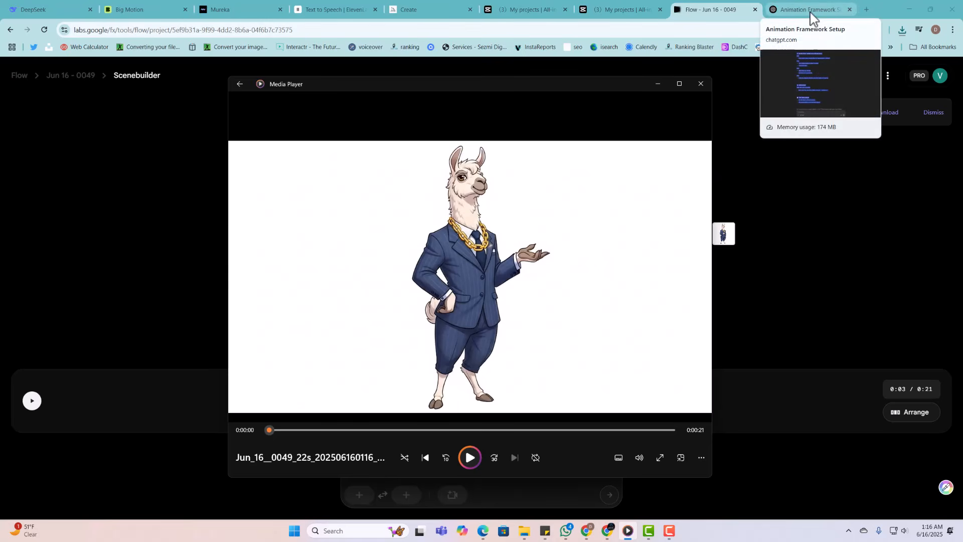
click(631, 16)
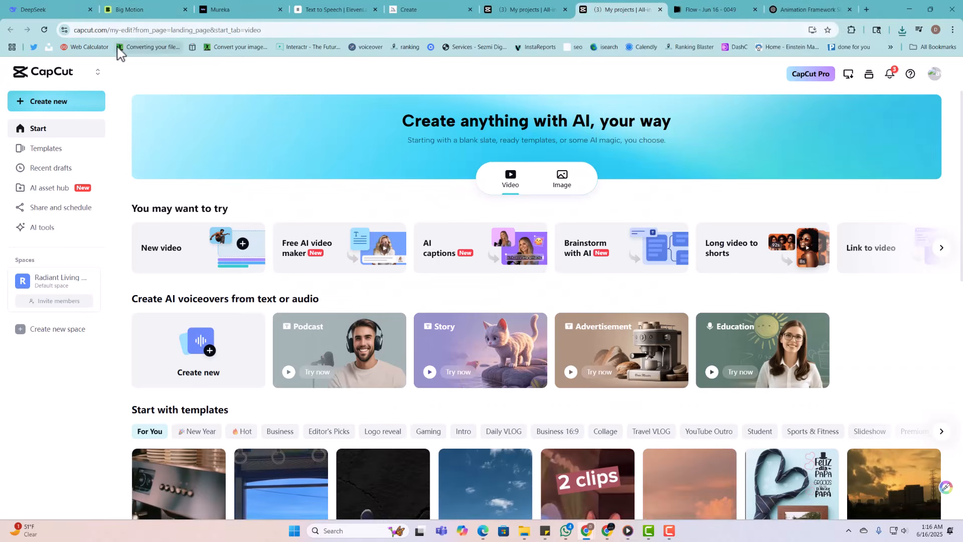
click(103, 30)
click(109, 31)
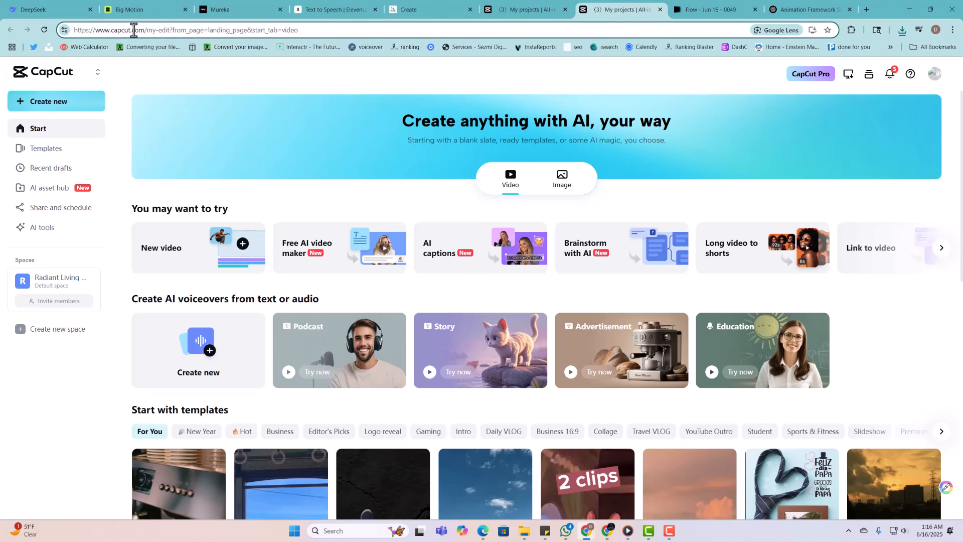
drag(142, 31, 78, 31)
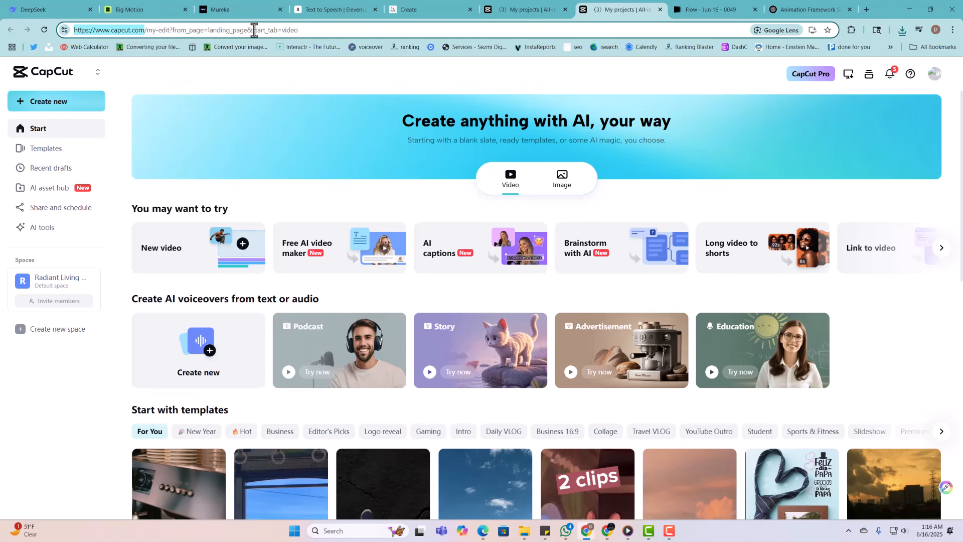
click(67, 106)
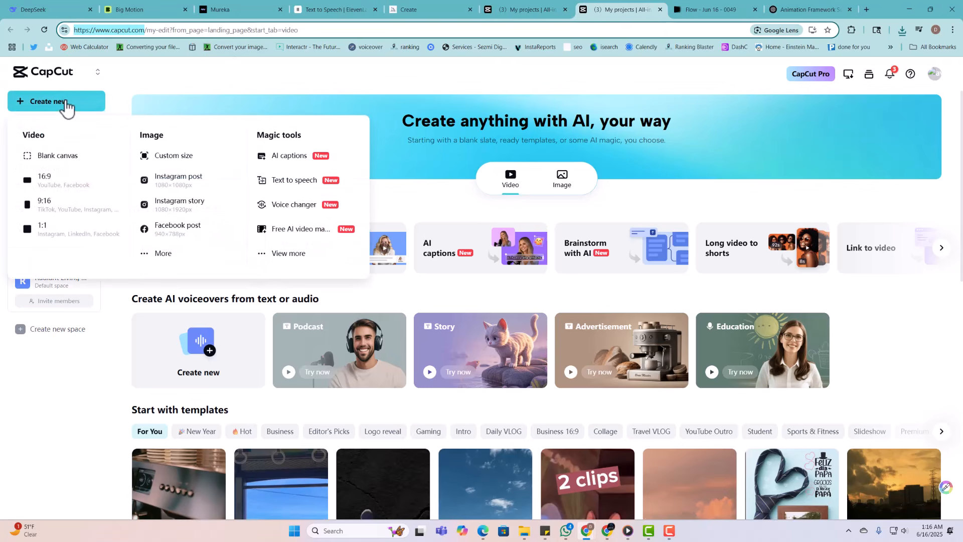
click(57, 183)
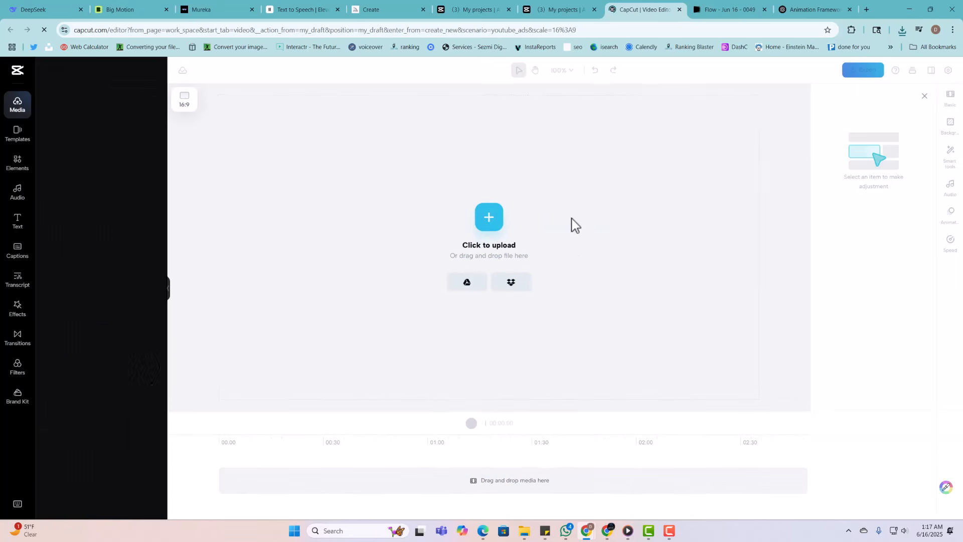
click(485, 218)
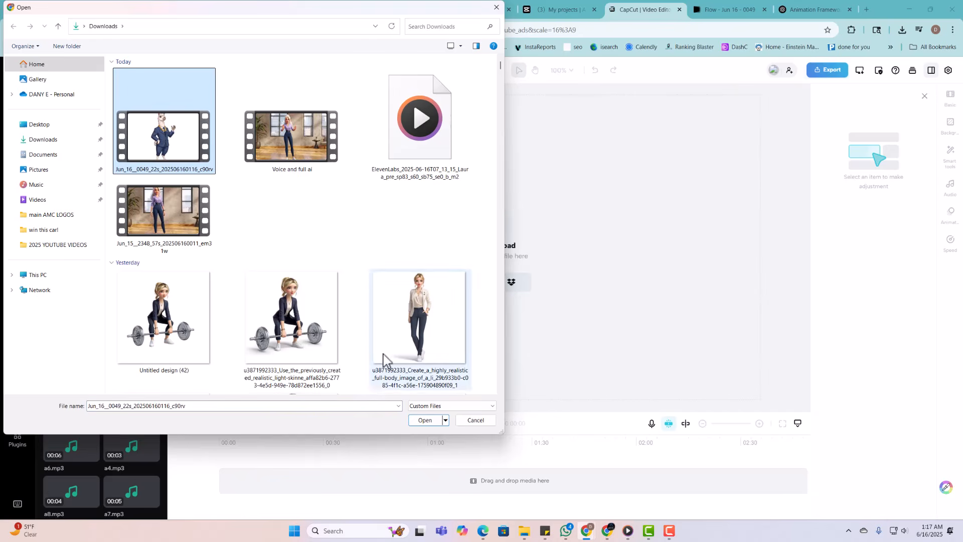
click(420, 421)
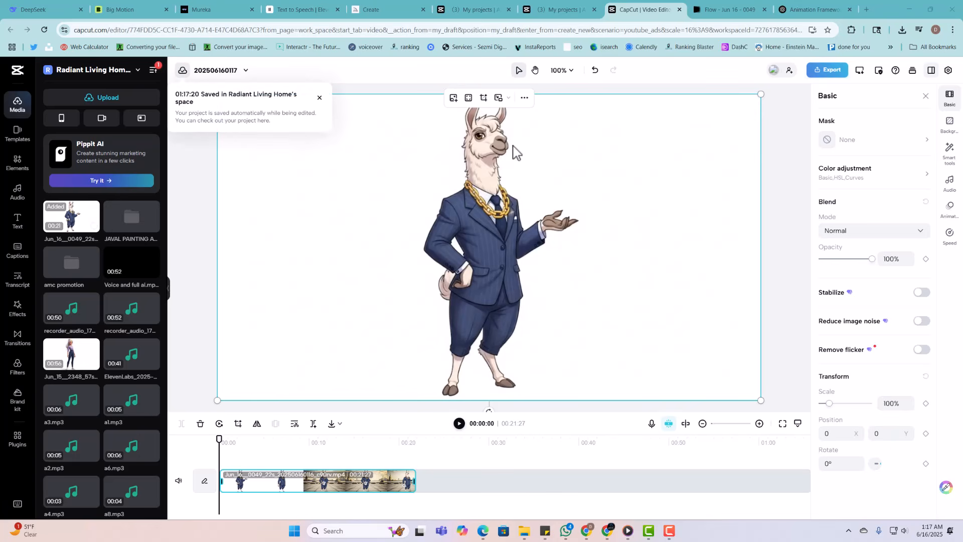
click(319, 98)
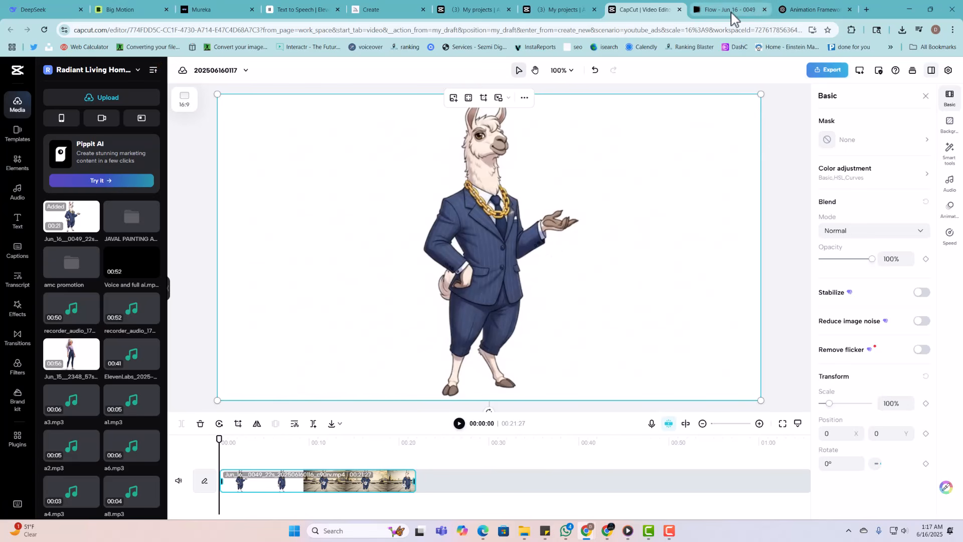
- Switch to ChatGPT and send the request "give me script to give to eleven labs"
click(797, 14)
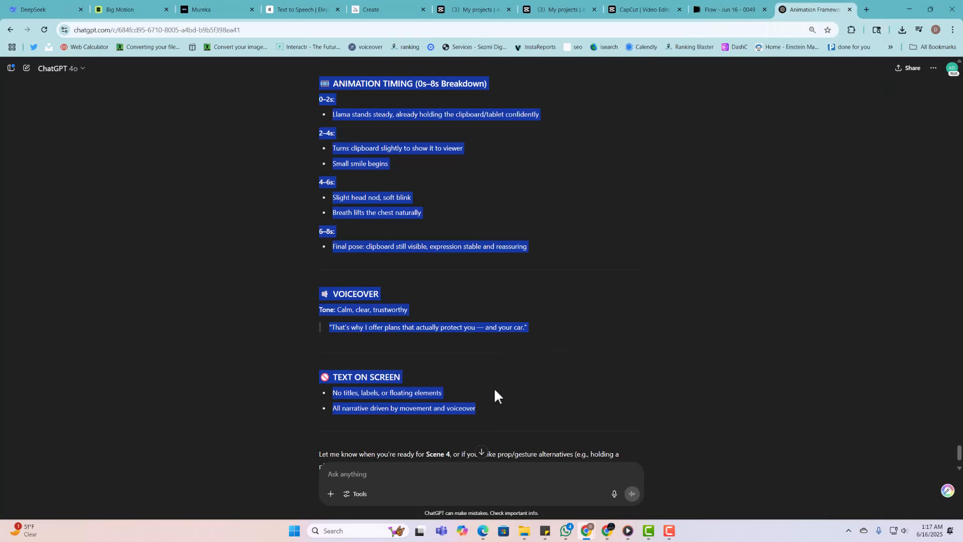
scroll(482, 426, down, 2)
click(448, 486)
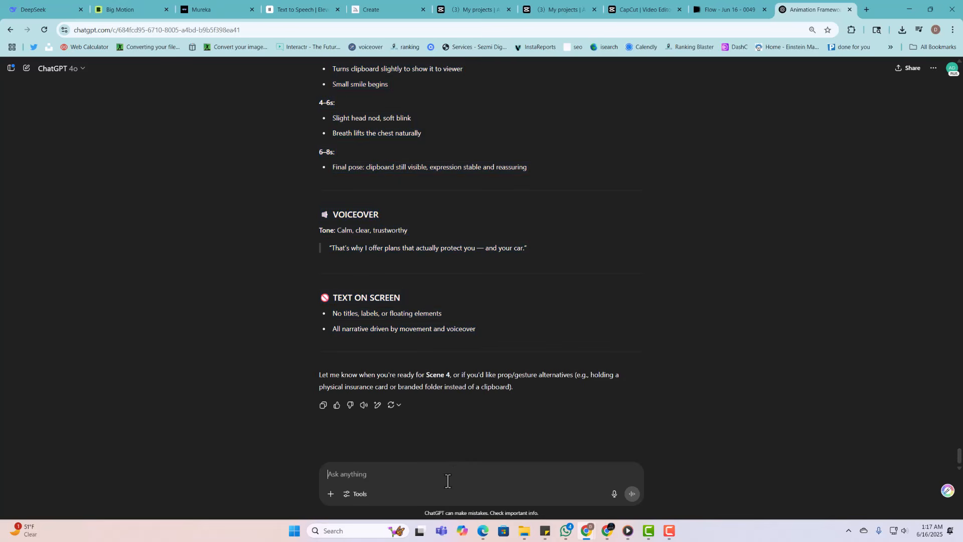
text(give me script to give to eleven labs)
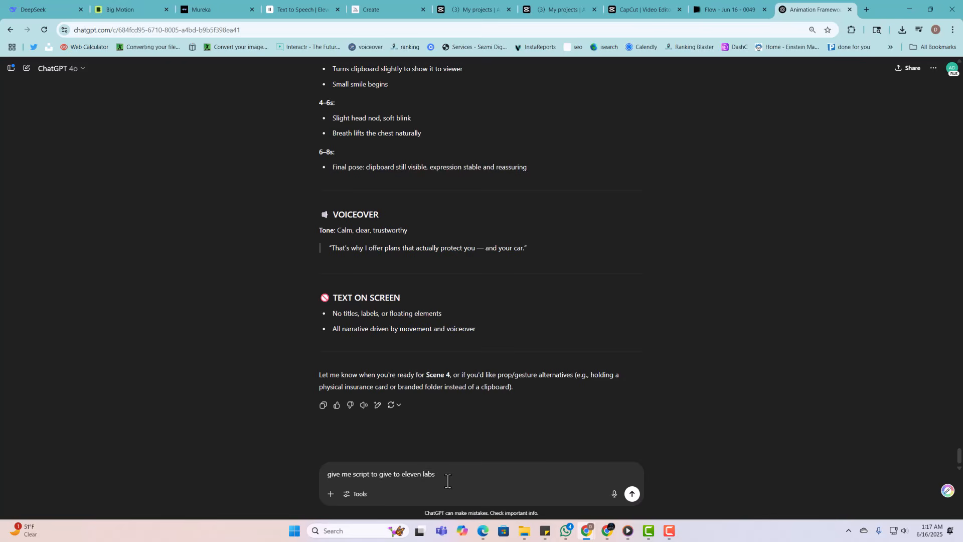
key(Return)
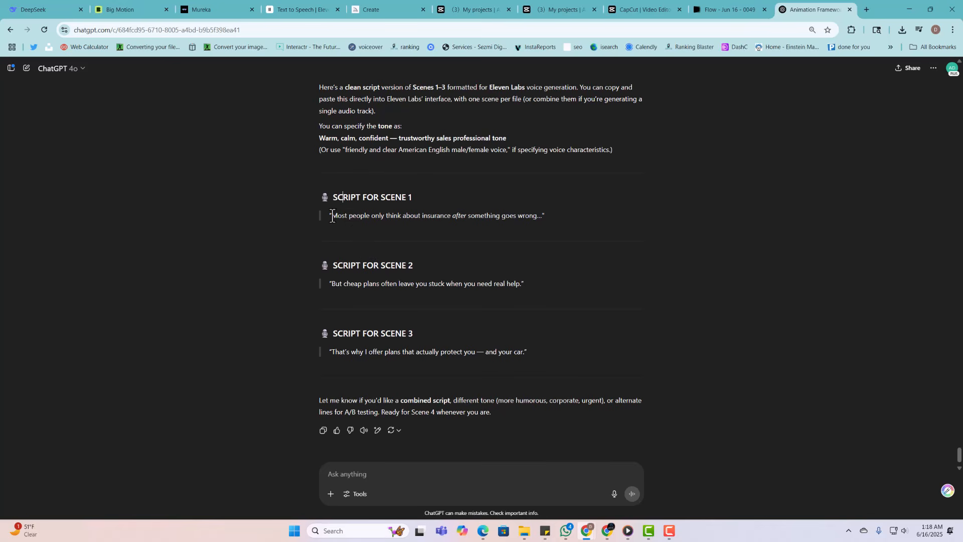
- Highlight the Scene 1 and Scene 2 voiceover lines in the script, and switch back to Flow
drag(332, 217, 512, 217)
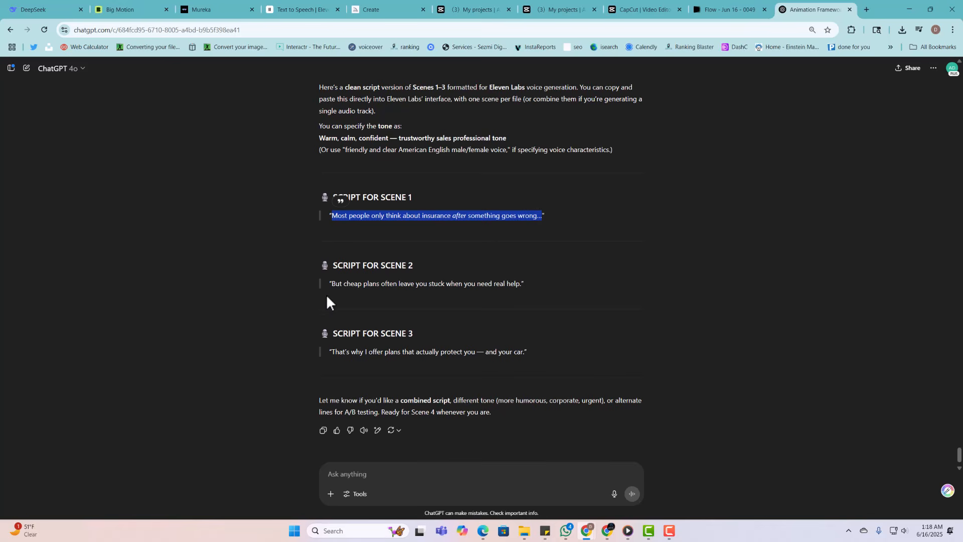
drag(331, 284, 489, 284)
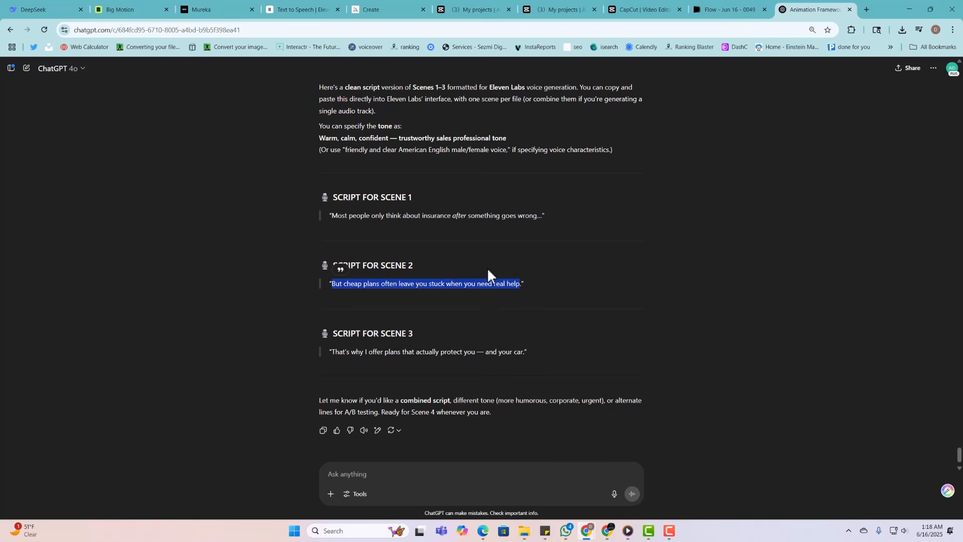
click(722, 7)
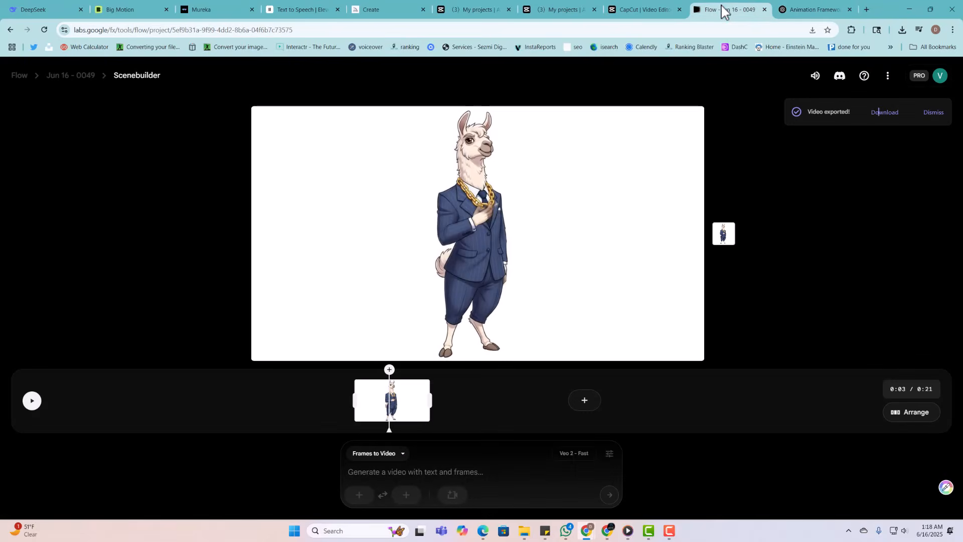
- Switch to CapCut, add the 50-second recorder_audio clip to the timeline, and align its start with the beginning of the llama video
click(643, 10)
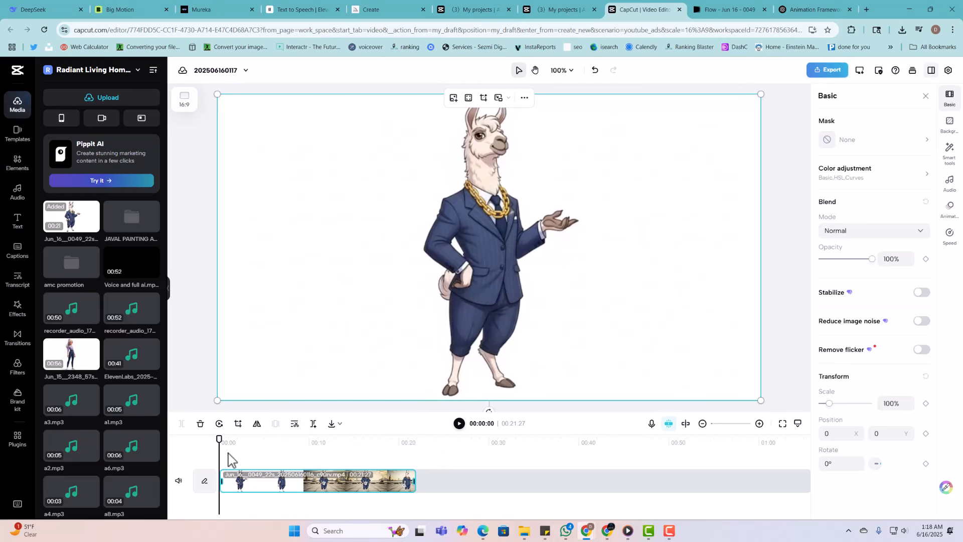
drag(219, 439, 359, 446)
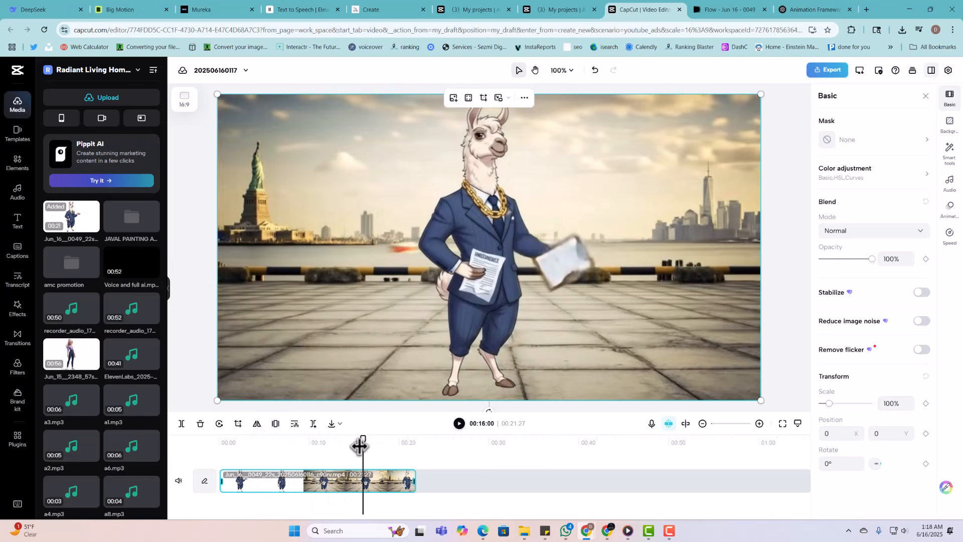
click(86, 313)
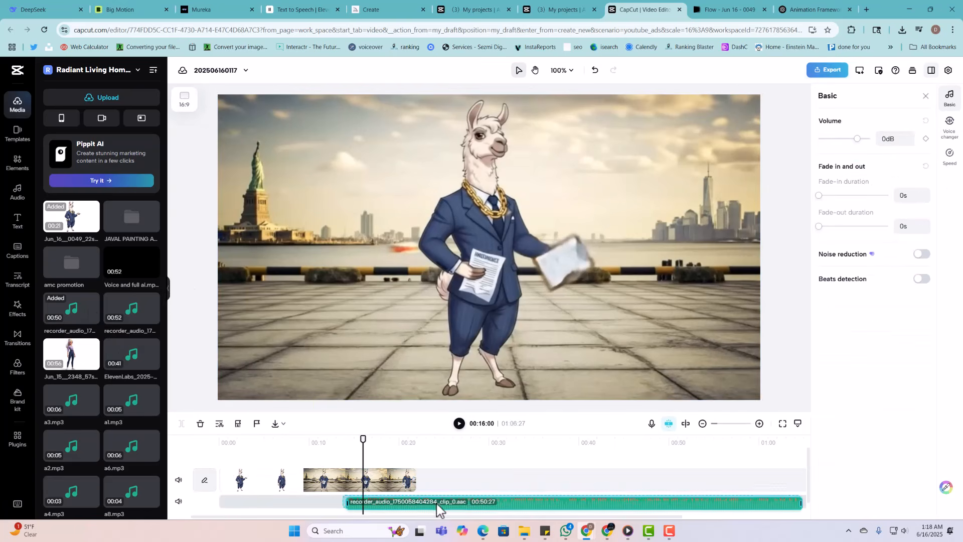
drag(436, 505, 321, 509)
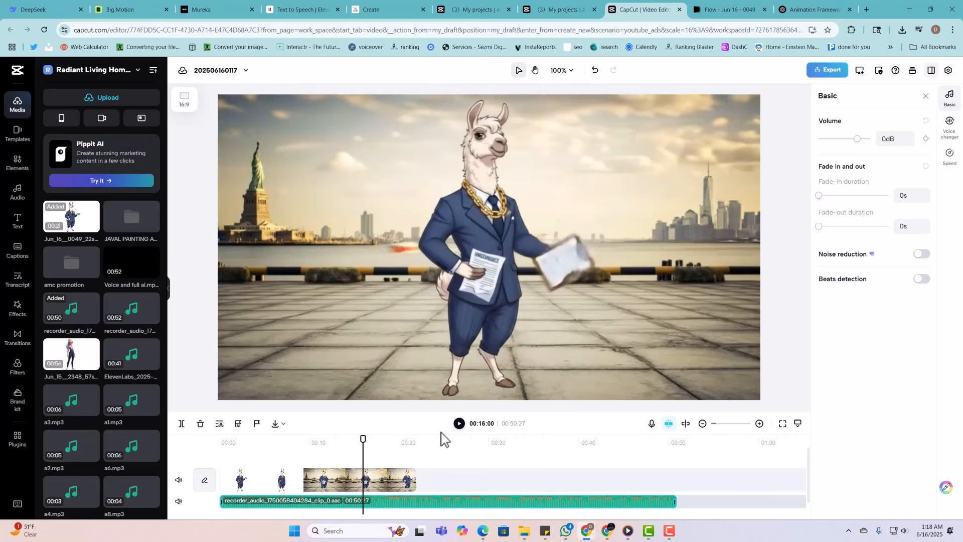
drag(363, 438, 416, 438)
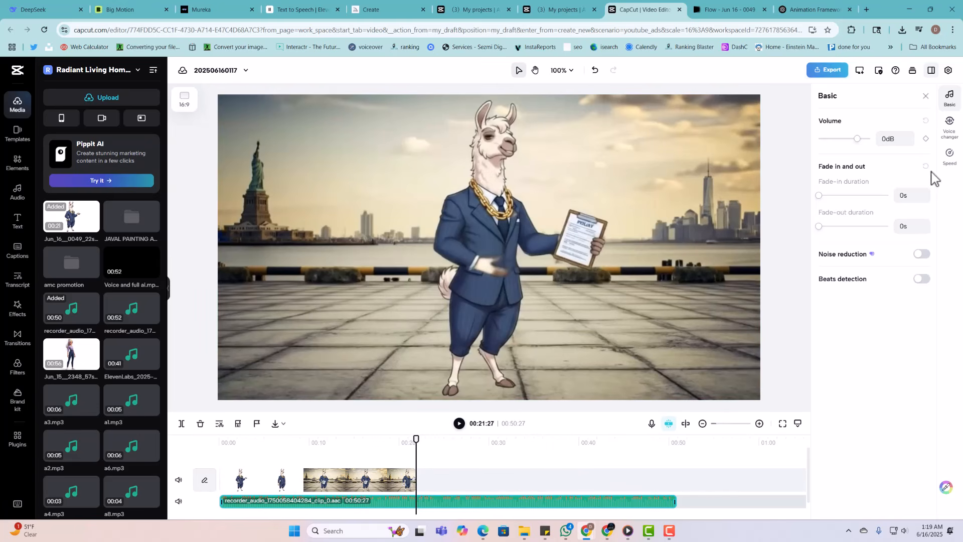
- Preview the Sweet voice changer on the recorded audio, apply the Witch voice to the clip, and play its beginning
click(949, 126)
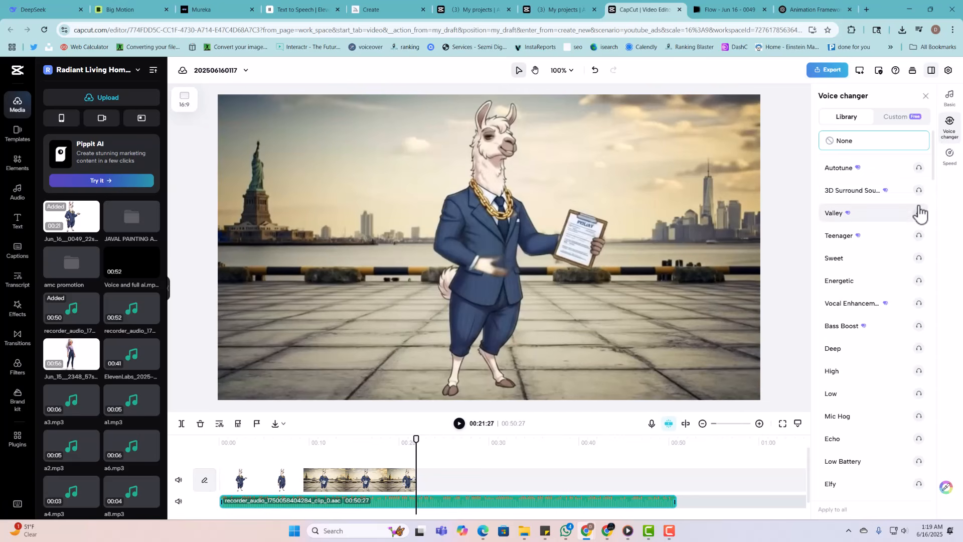
scroll(919, 208, down, 1)
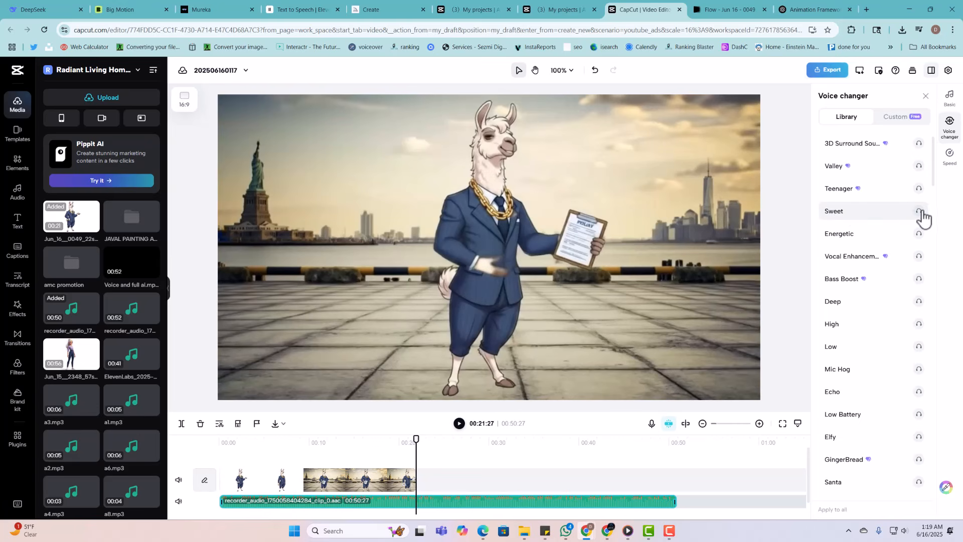
click(919, 211)
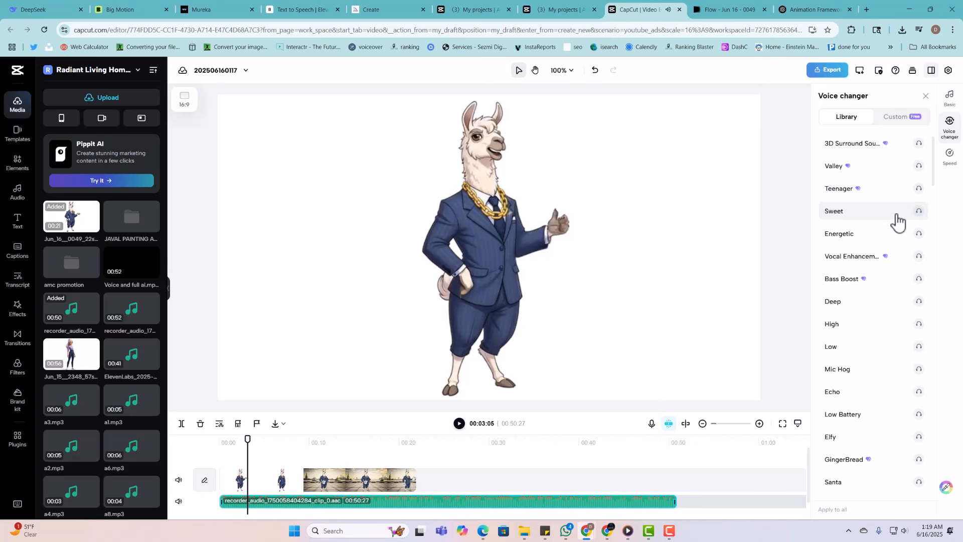
scroll(918, 241, down, 2)
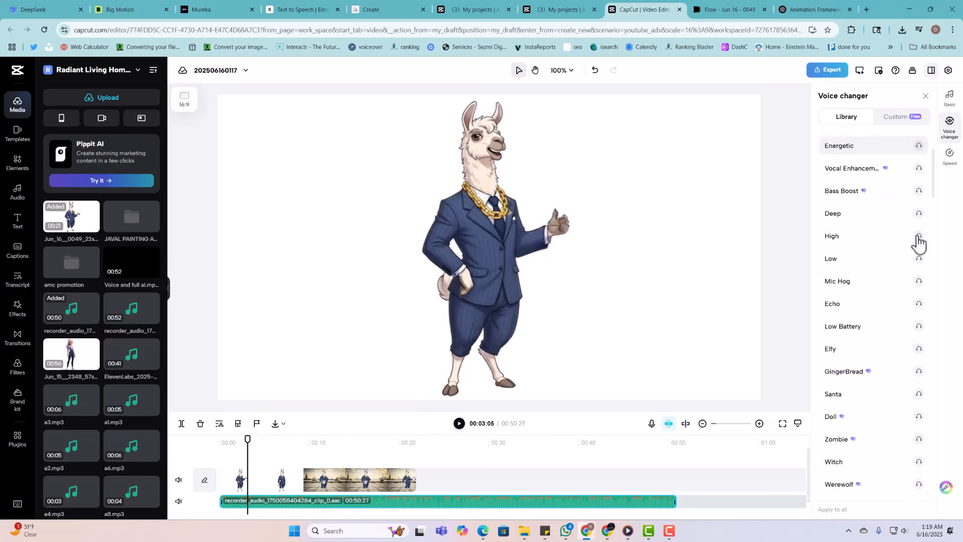
scroll(918, 243, down, 2)
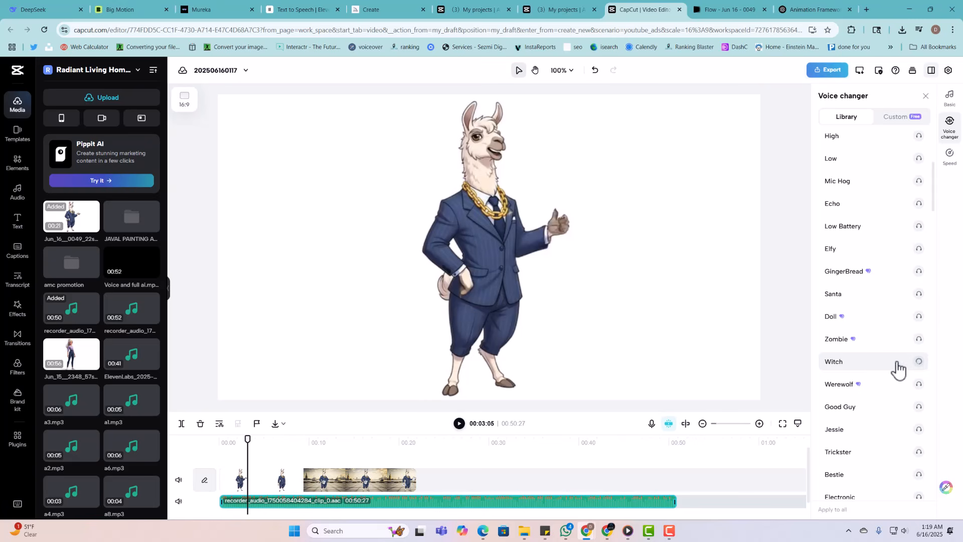
click(920, 371)
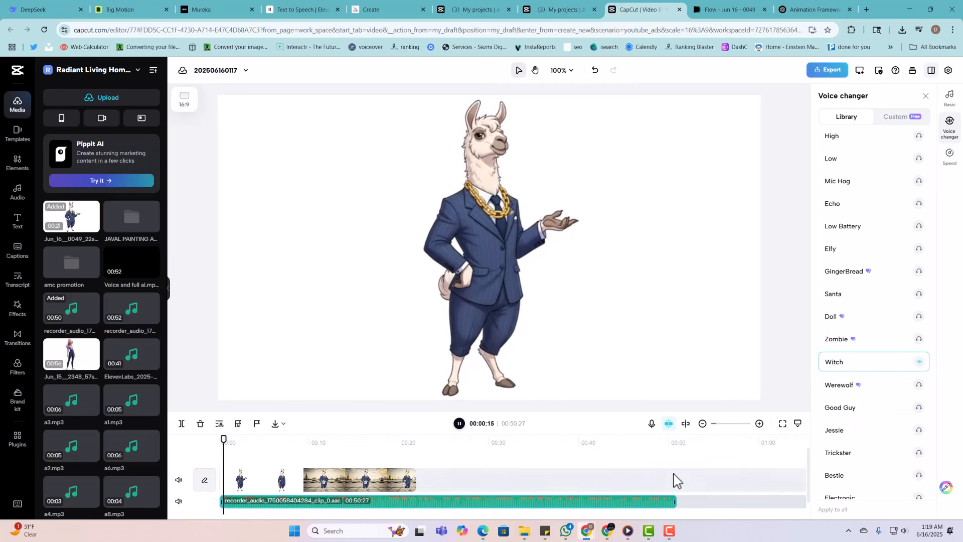
click(460, 423)
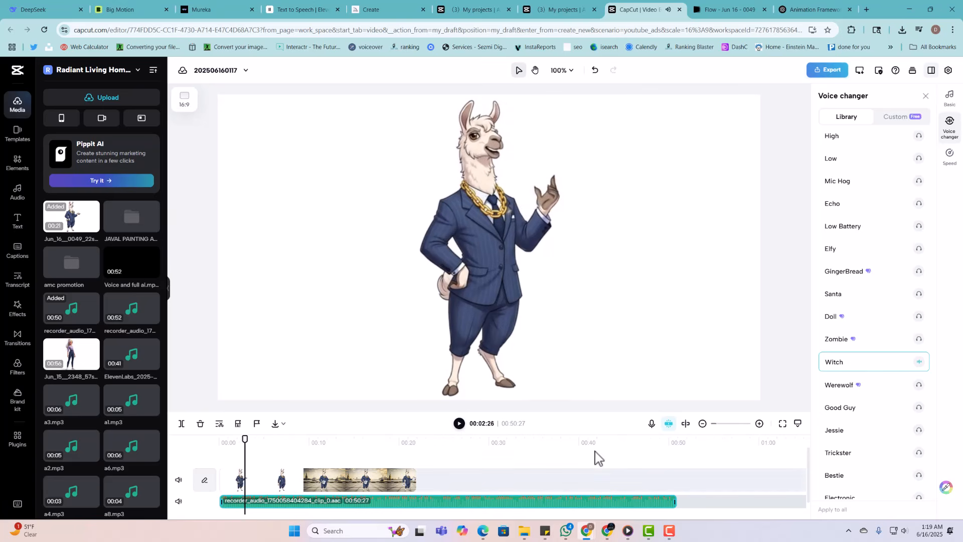
scroll(842, 394, down, 5)
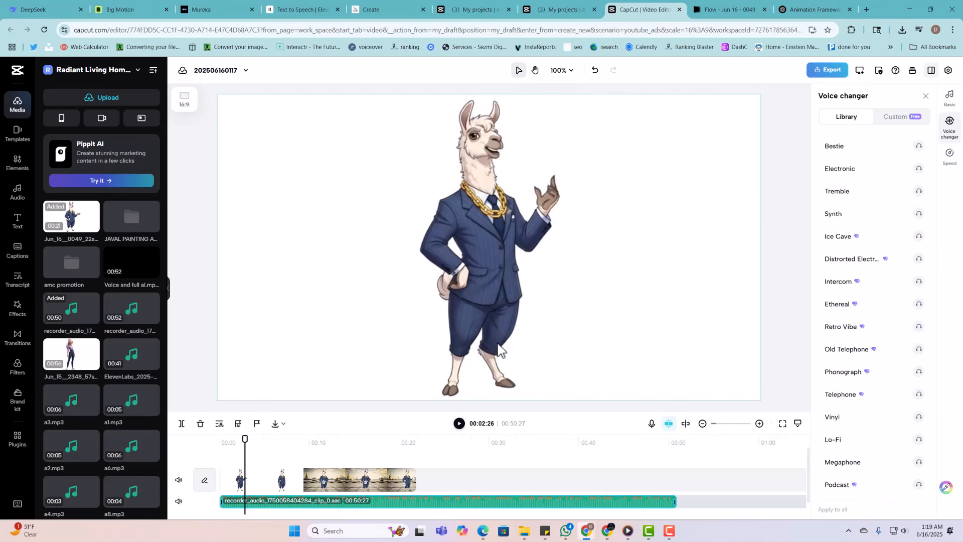
- Generate auto captions for the voiceover with English (US) as the spoken language
drag(245, 440, 298, 437)
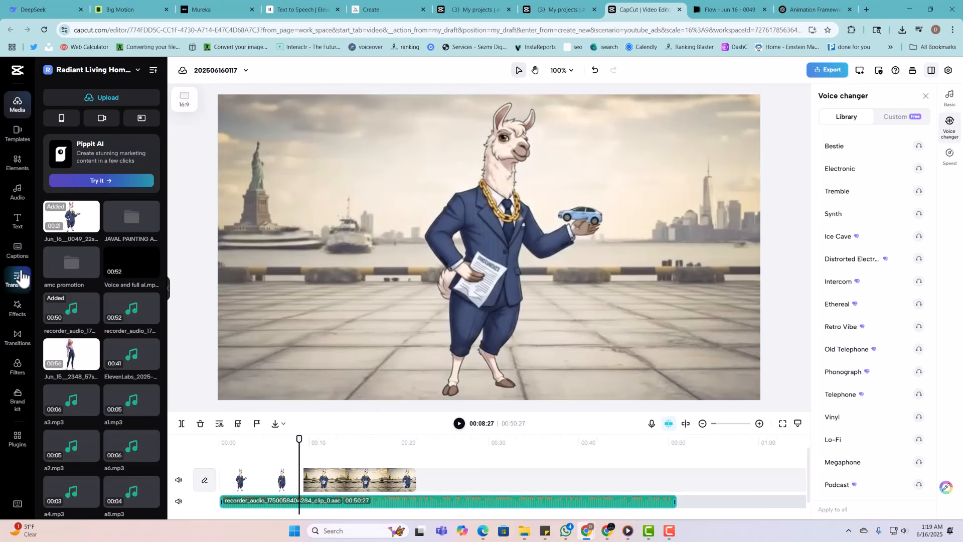
click(17, 249)
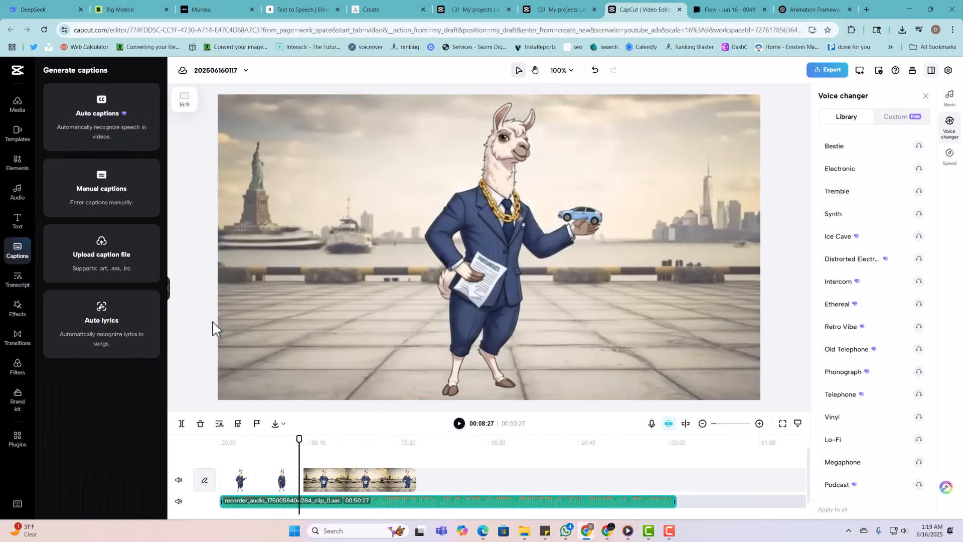
click(91, 132)
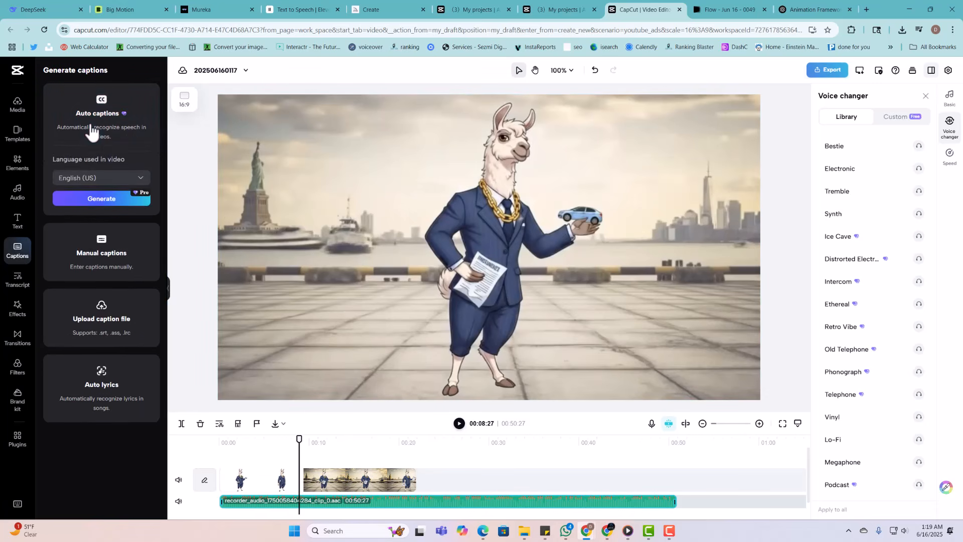
click(95, 206)
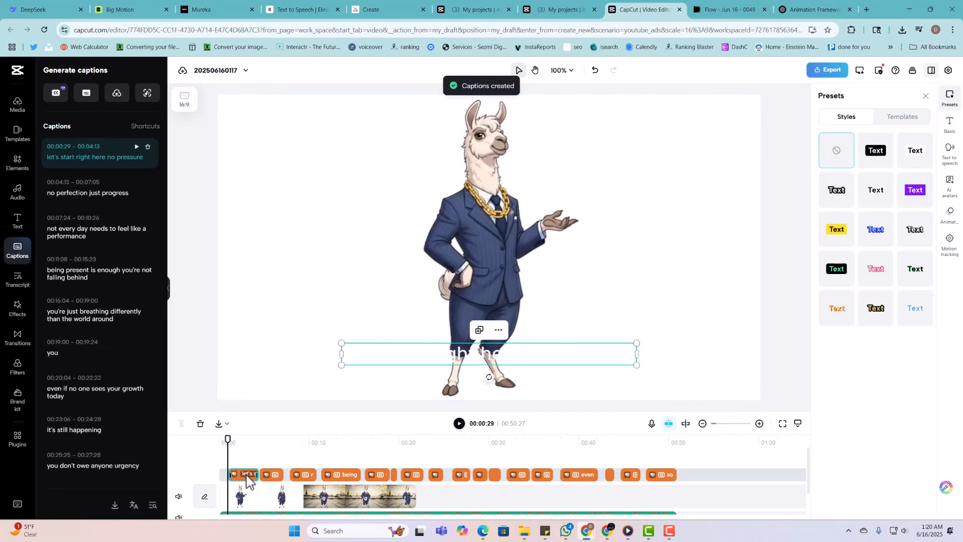
- Apply the white THE QUICK BROWN FOX template with highlighted words to the captions, and set their background color to red
click(905, 119)
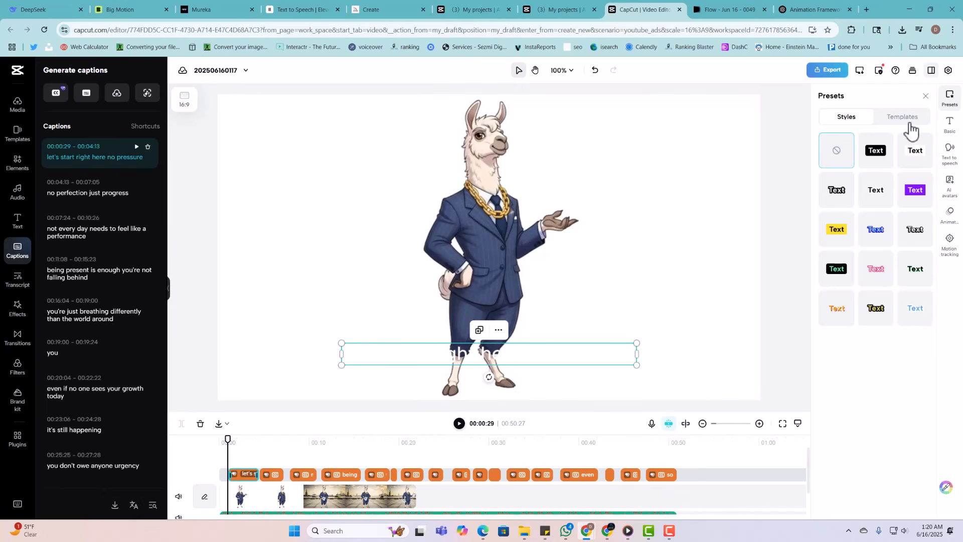
click(836, 189)
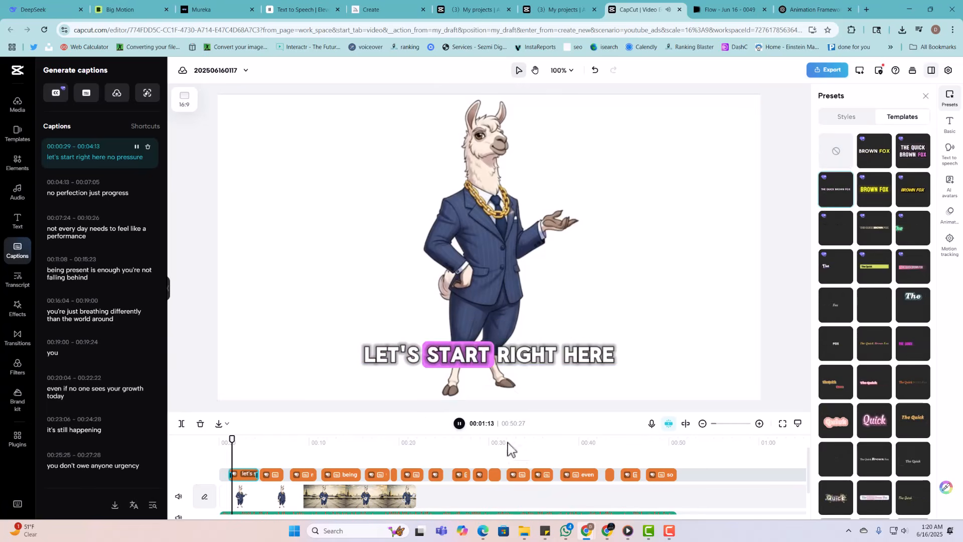
click(491, 354)
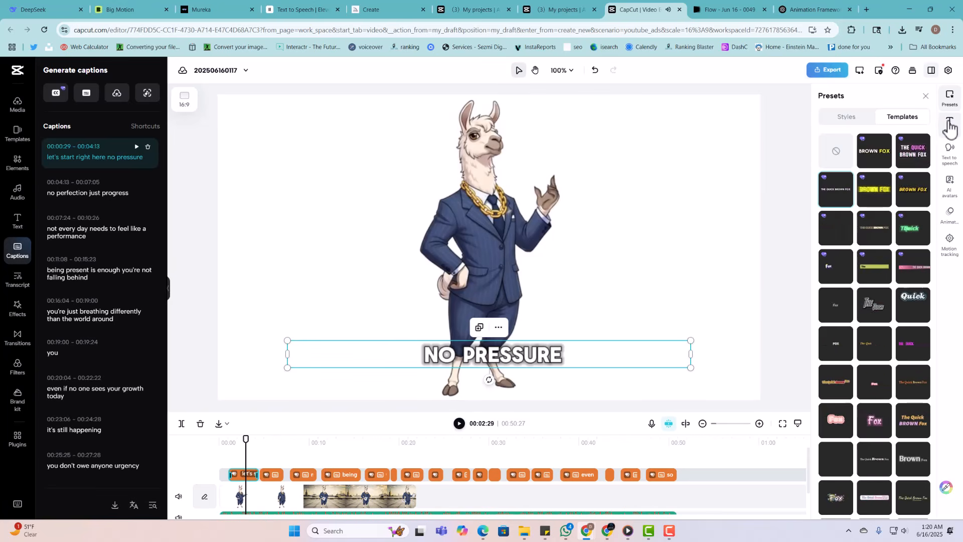
click(949, 125)
click(910, 255)
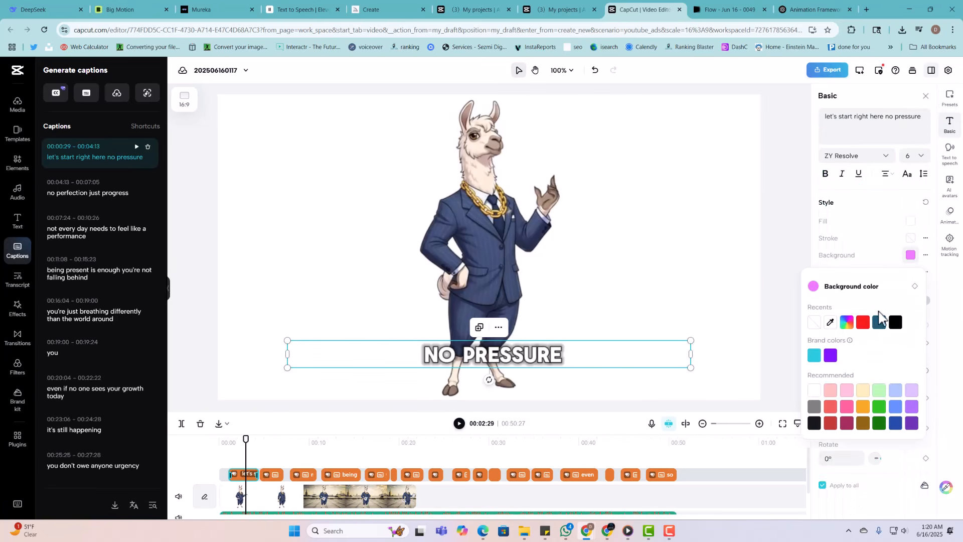
click(861, 323)
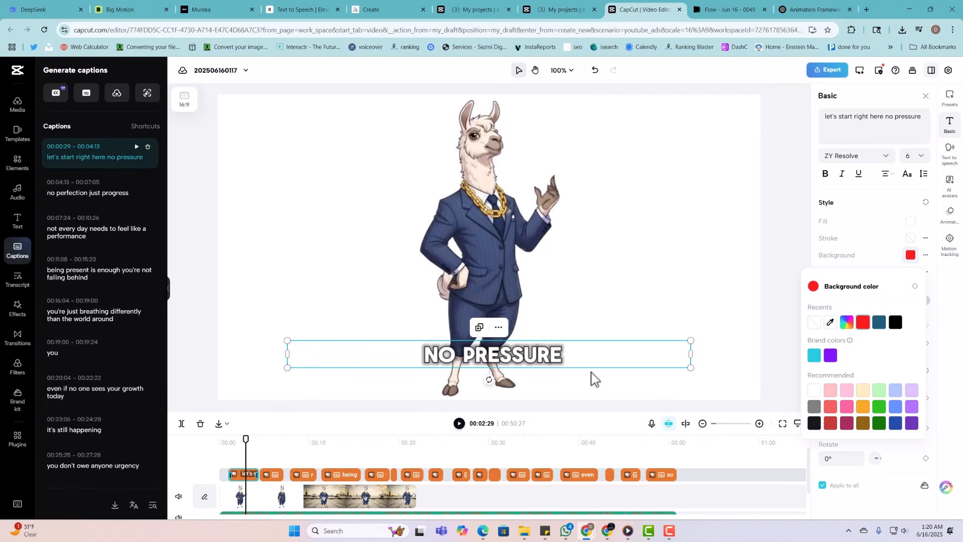
- Go to about 9 seconds in the timeline and move the caption up to the llama's chest, then select the video clip
drag(245, 438, 309, 437)
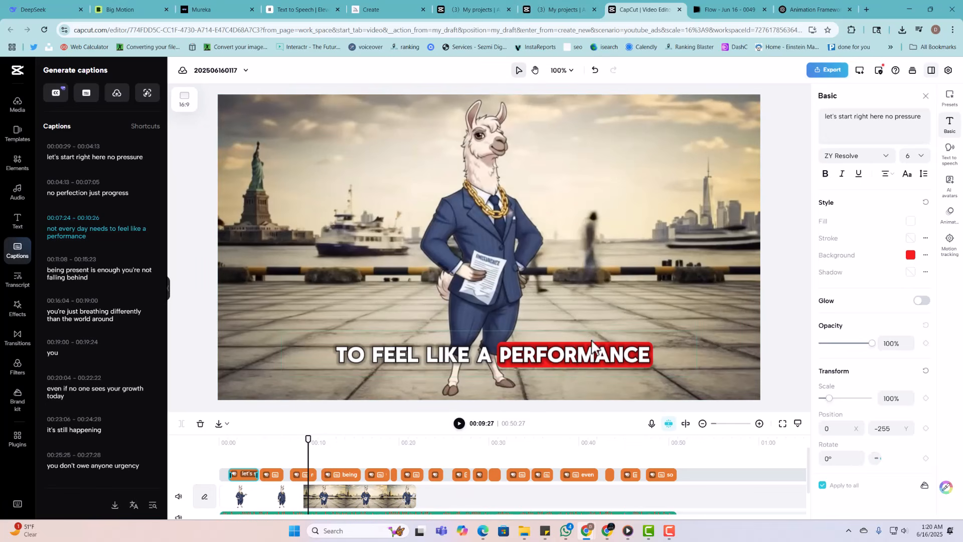
drag(587, 371, 584, 249)
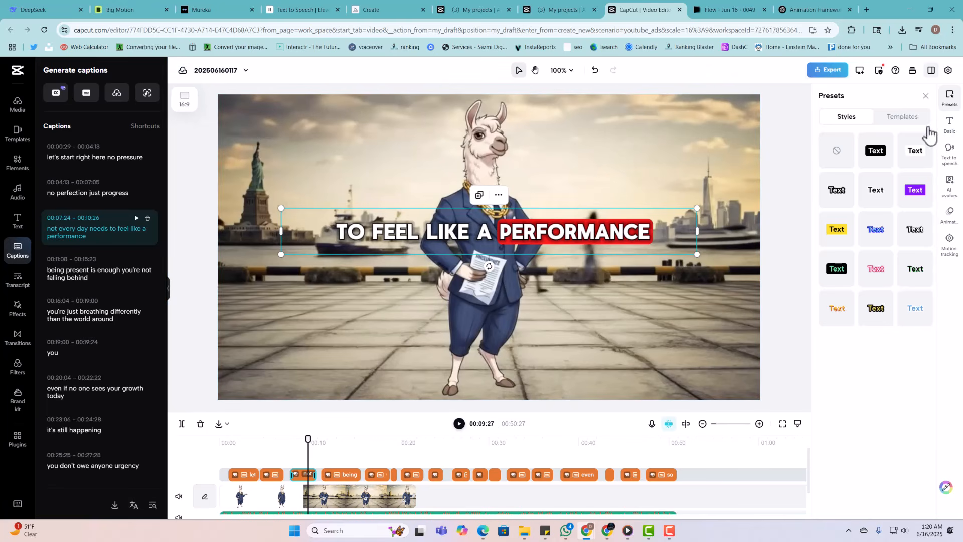
click(576, 190)
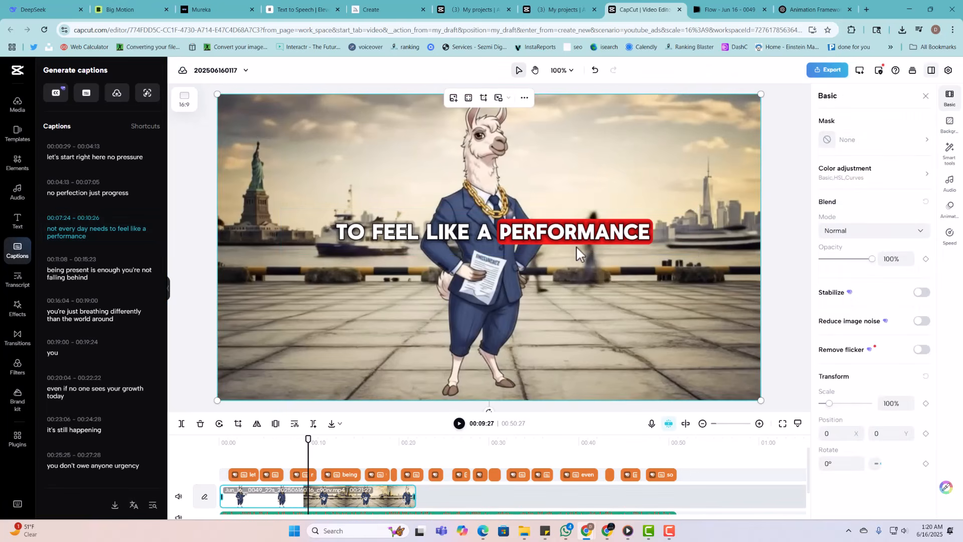
- Switch to Flow, create a new project from the projects overview, and set its generation mode to Frames to Video
click(701, 12)
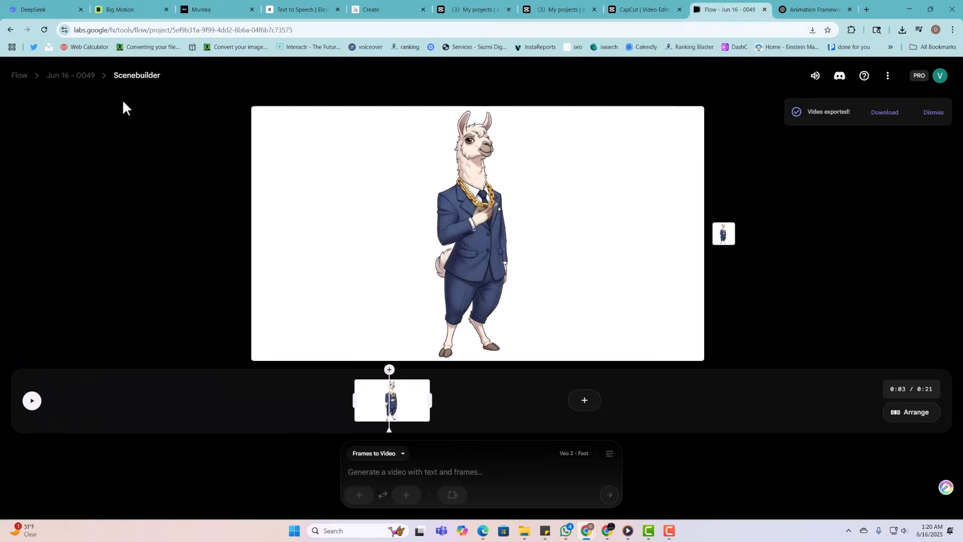
click(21, 76)
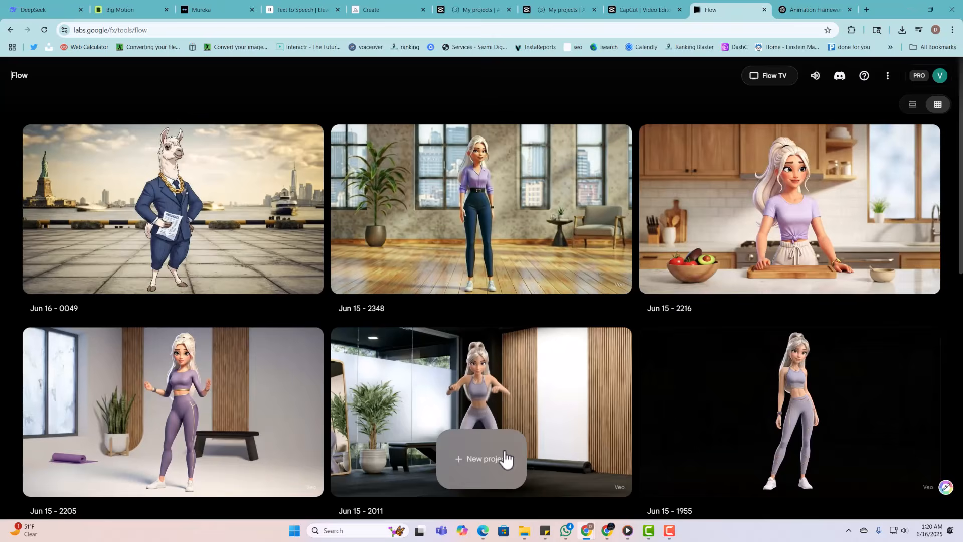
click(504, 454)
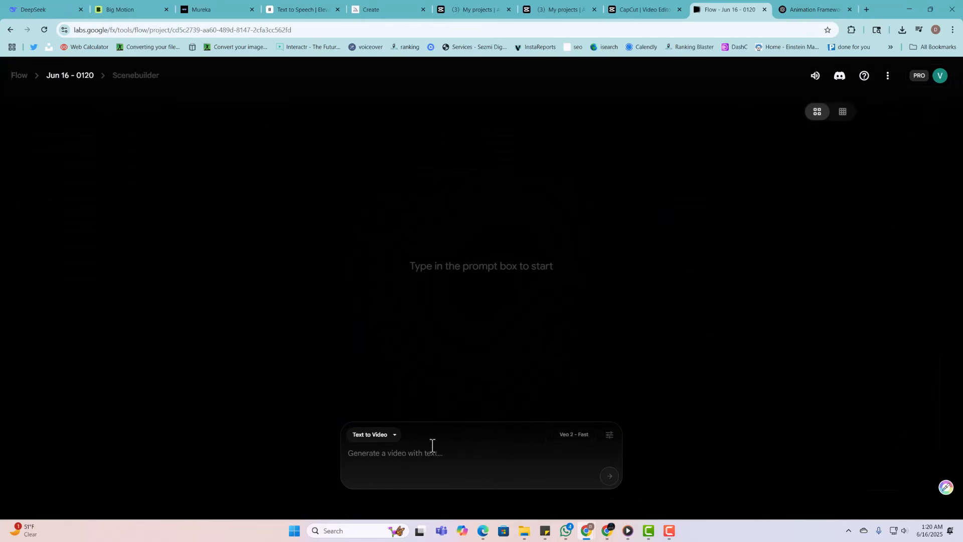
click(377, 435)
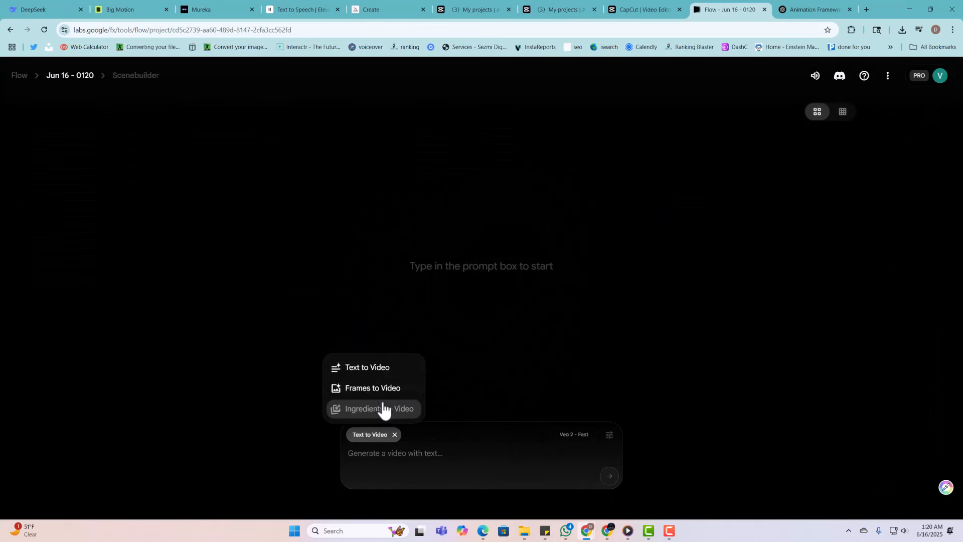
click(375, 389)
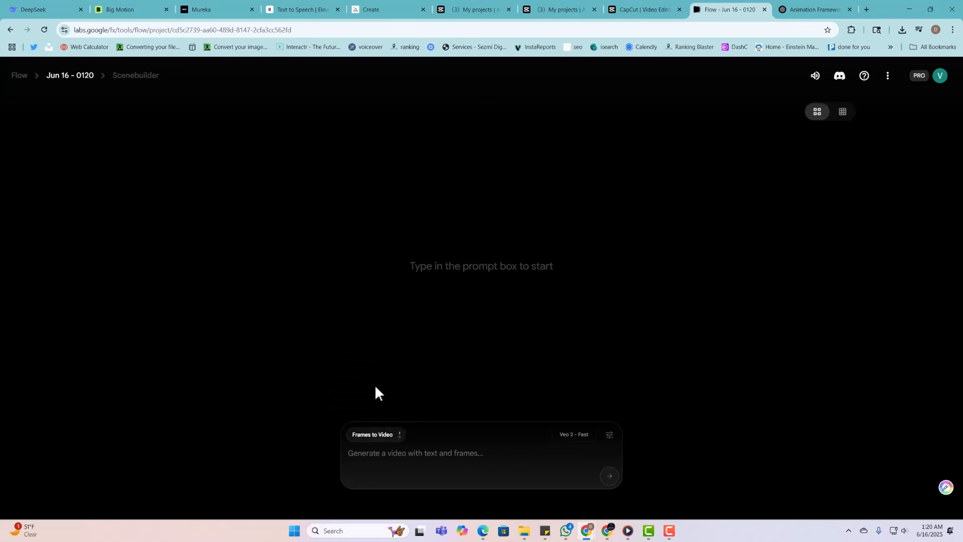
- Examine the generation settings and the available Veo models, leaving the model on Veo 2 - Fast
click(610, 435)
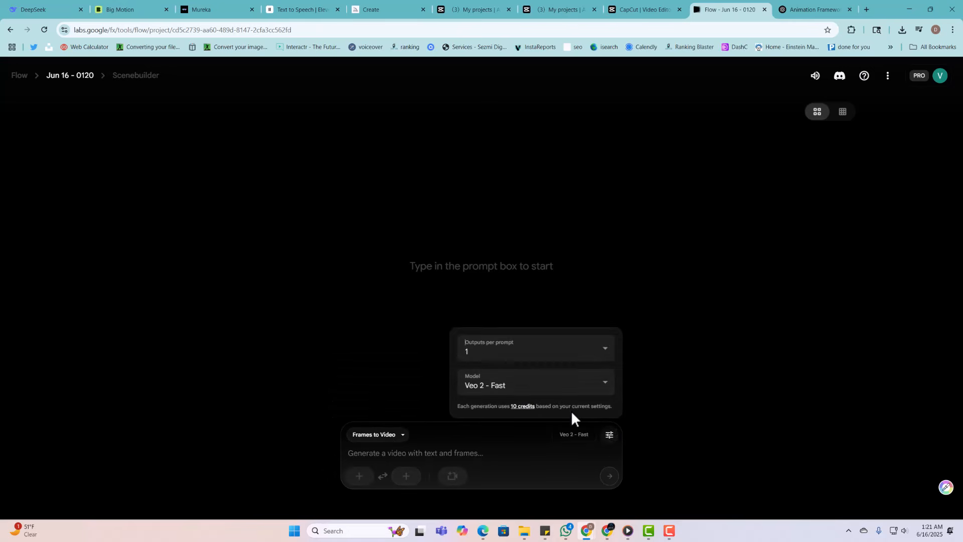
click(513, 381)
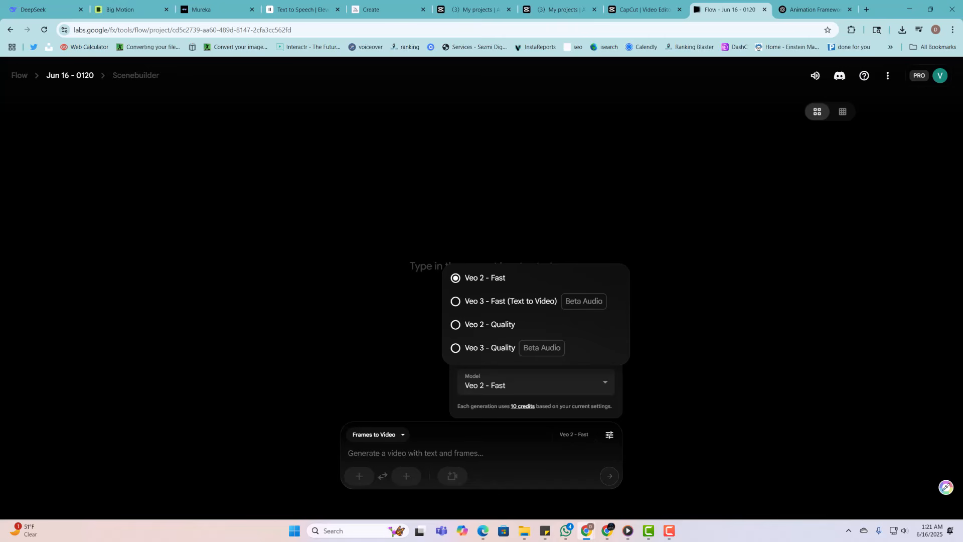
key(Escape)
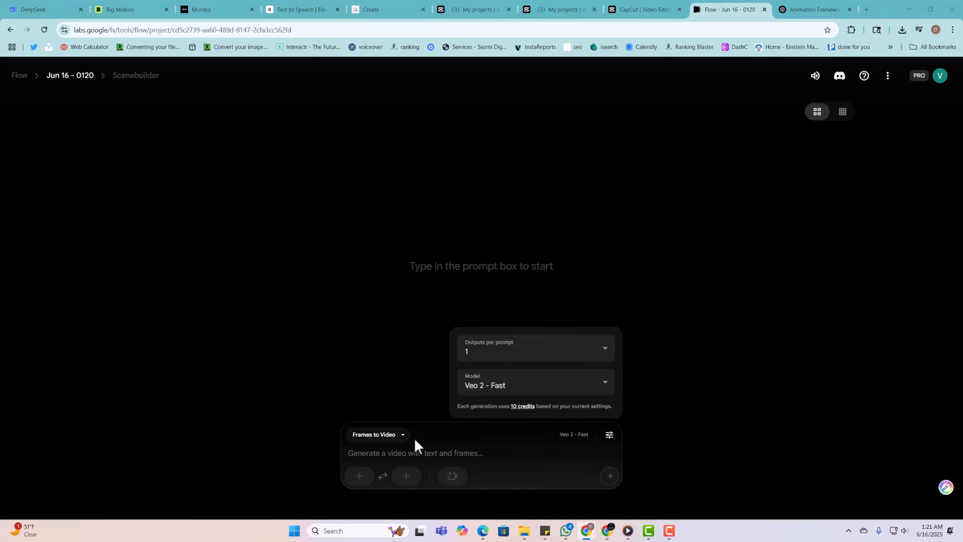
- Paste the copied scene prompt with camera direction, animation, voiceover and on-screen text instructions into the prompt box
click(386, 453)
right_click(387, 453)
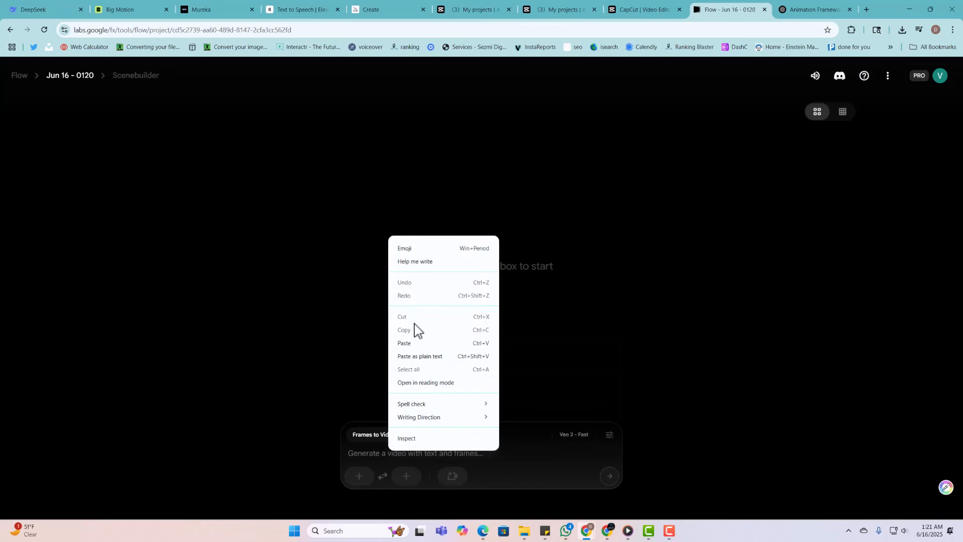
click(406, 342)
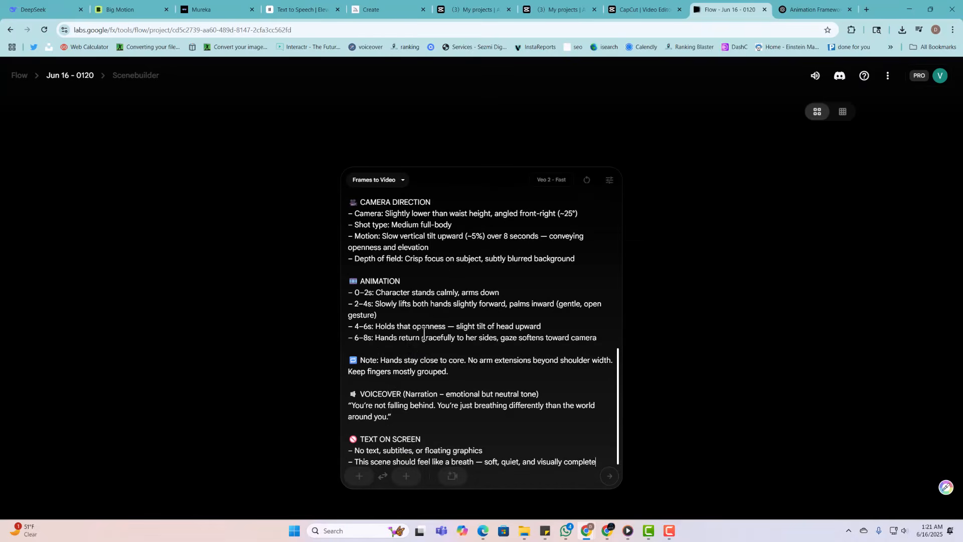
- Add the llama character image as the starting frame for the Scene 3 prompt, replacing the woman character image
scroll(437, 251, up, 10)
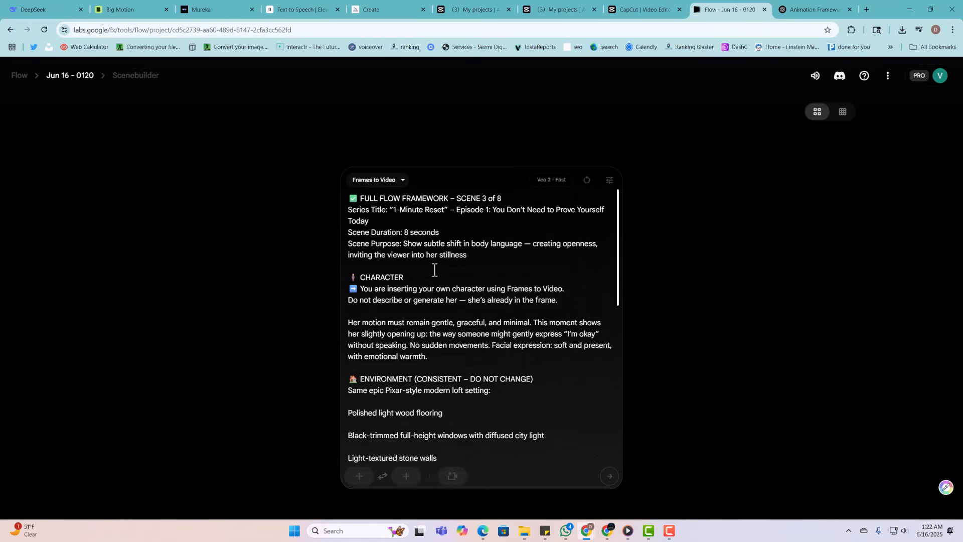
click(365, 482)
click(326, 288)
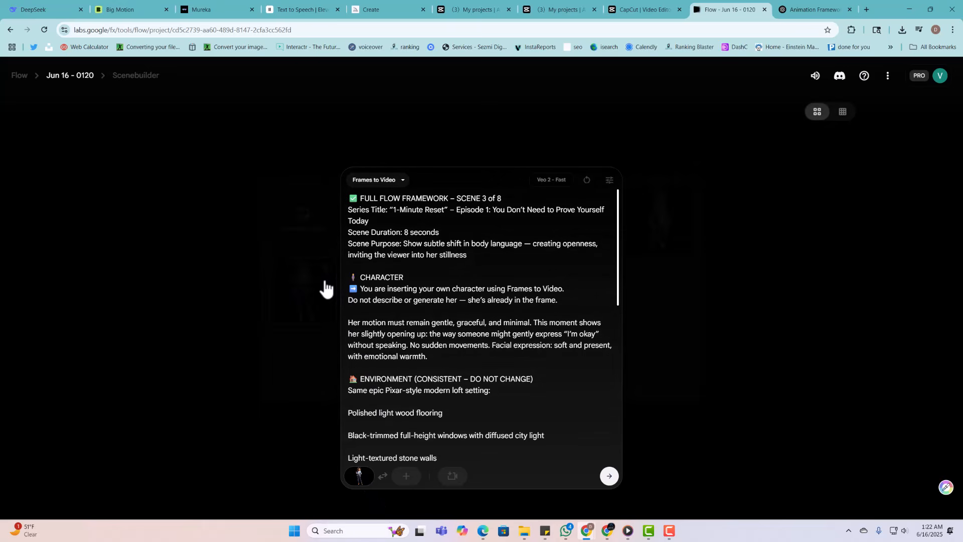
click(359, 481)
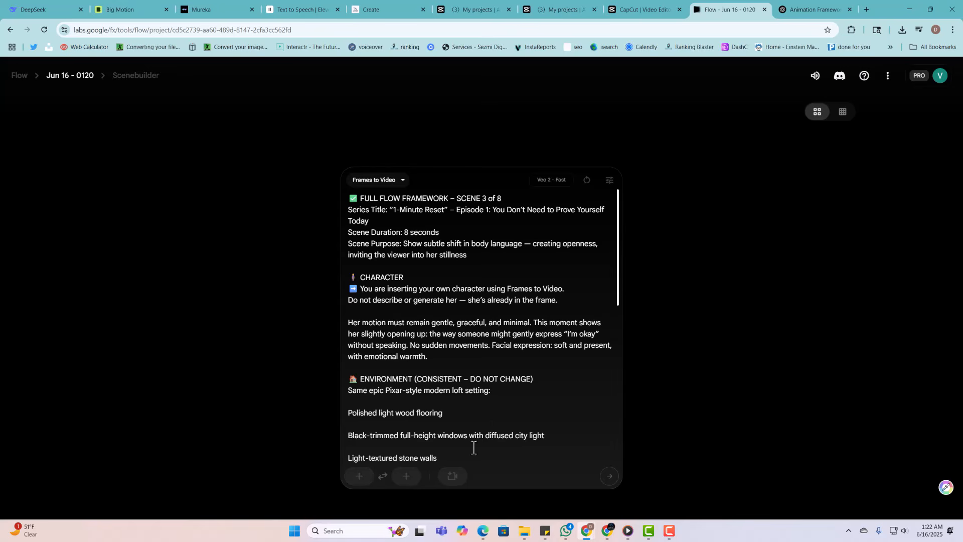
click(364, 477)
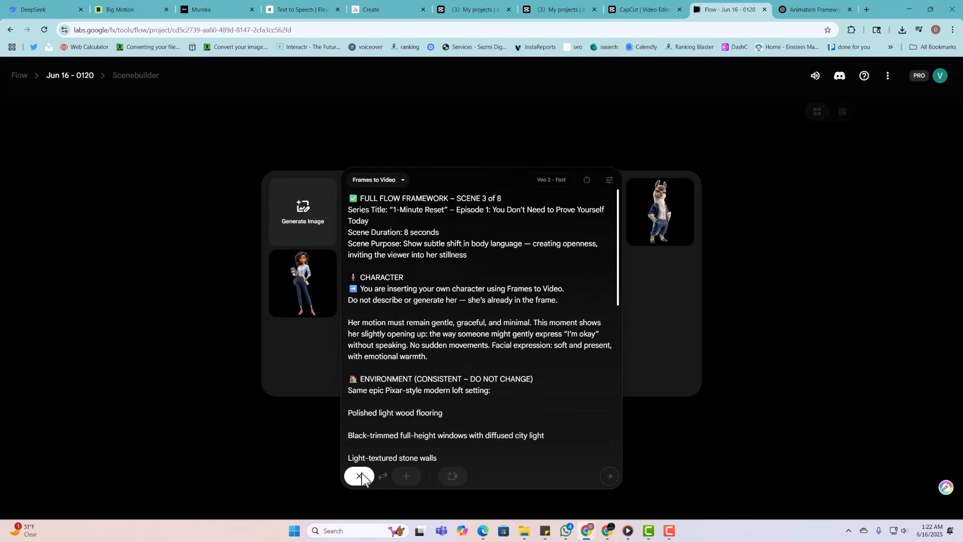
click(677, 219)
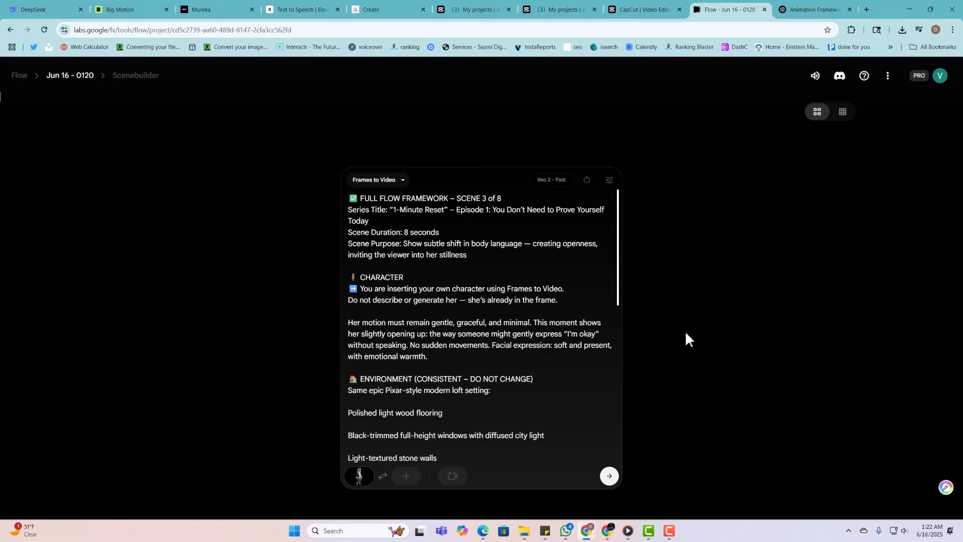
scroll(582, 340, down, 6)
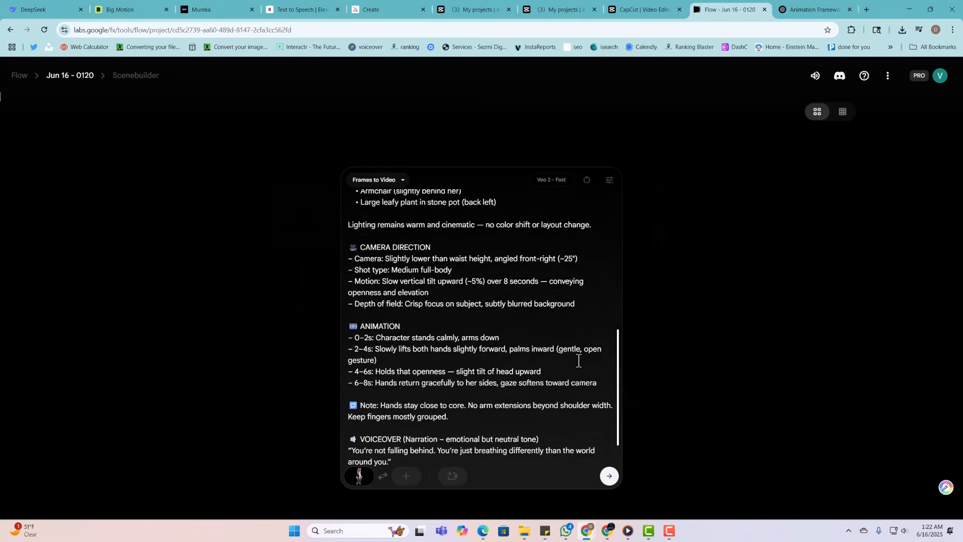
scroll(583, 354, up, 6)
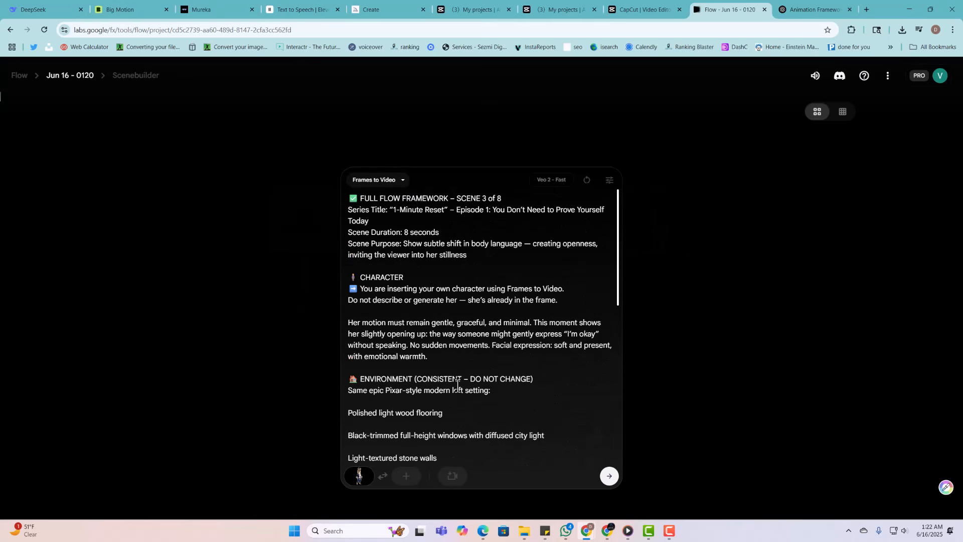
- Set the generation model to Veo 3 - Quality for the Frames to Video prompt
click(609, 181)
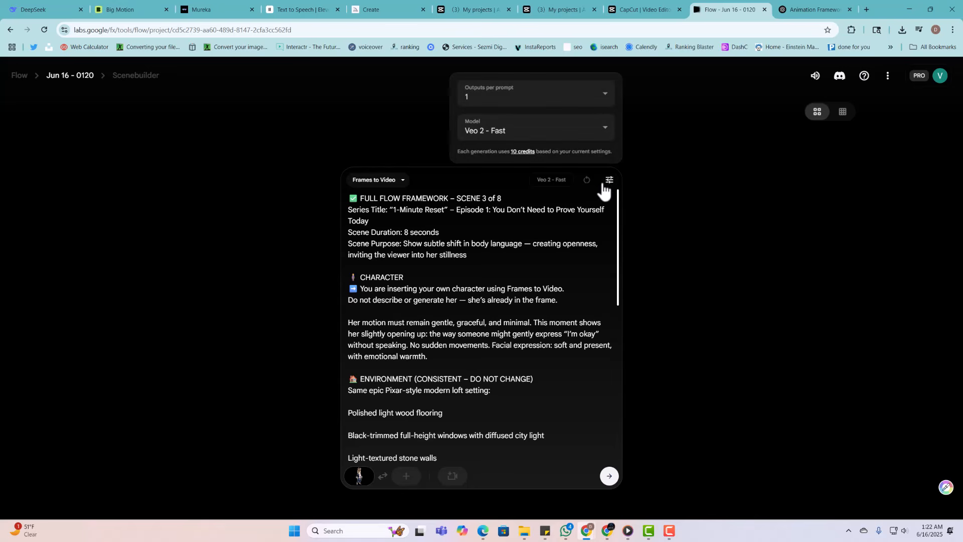
click(600, 138)
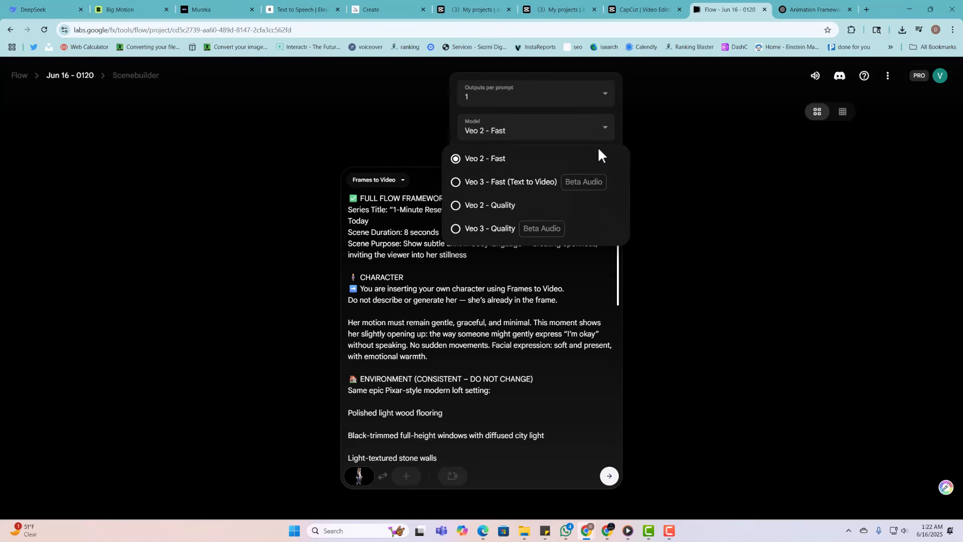
click(454, 231)
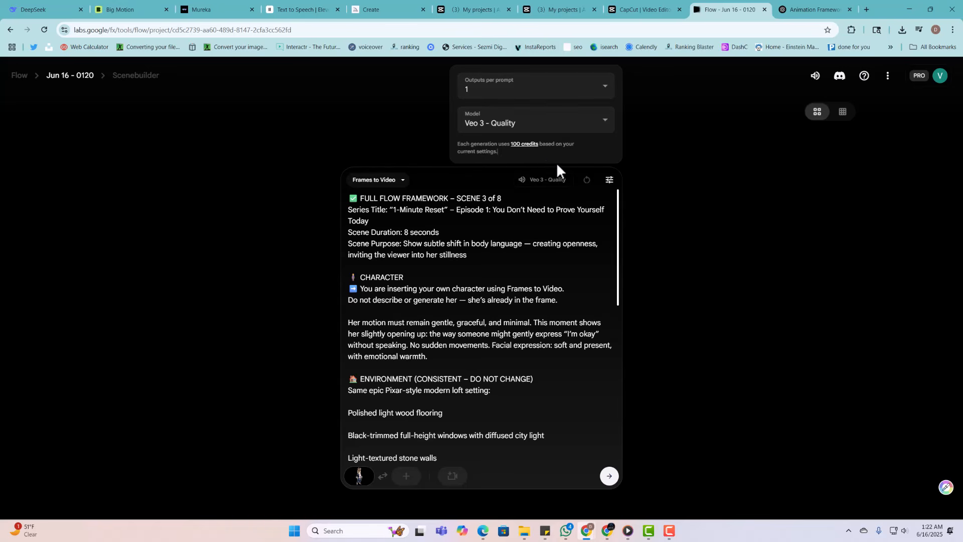
click(661, 196)
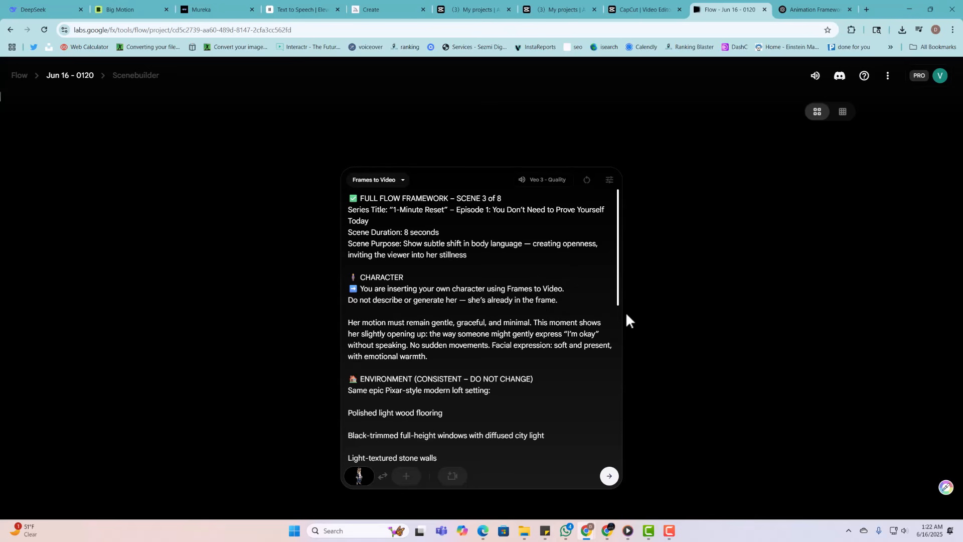
- Try to generate the Frames to Video scene with the model set to Veo 3 - Fast (Text to Video)
click(609, 186)
click(573, 128)
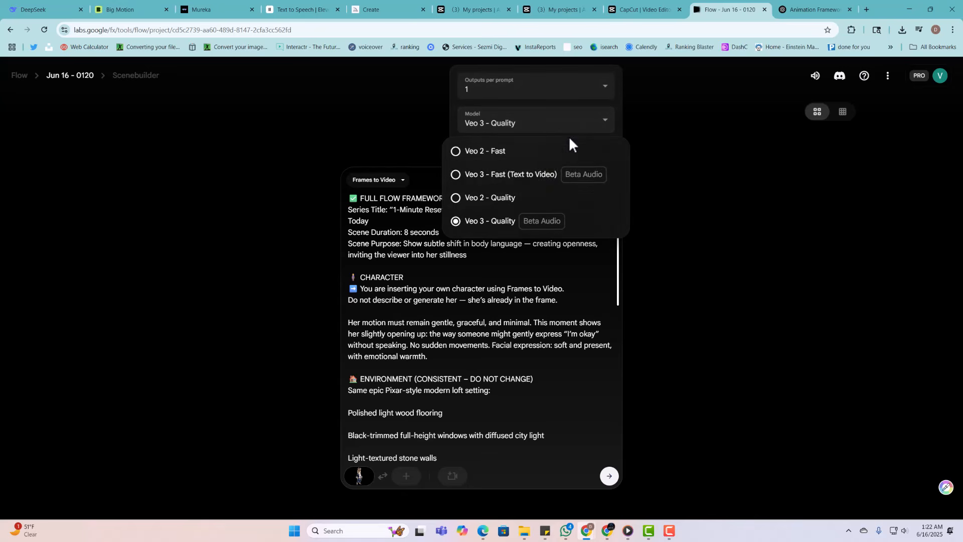
click(459, 178)
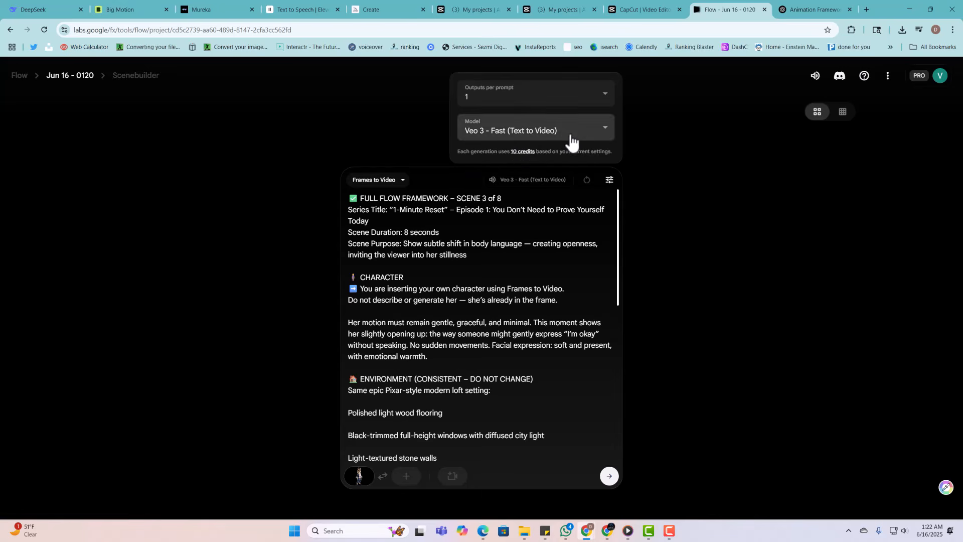
click(608, 478)
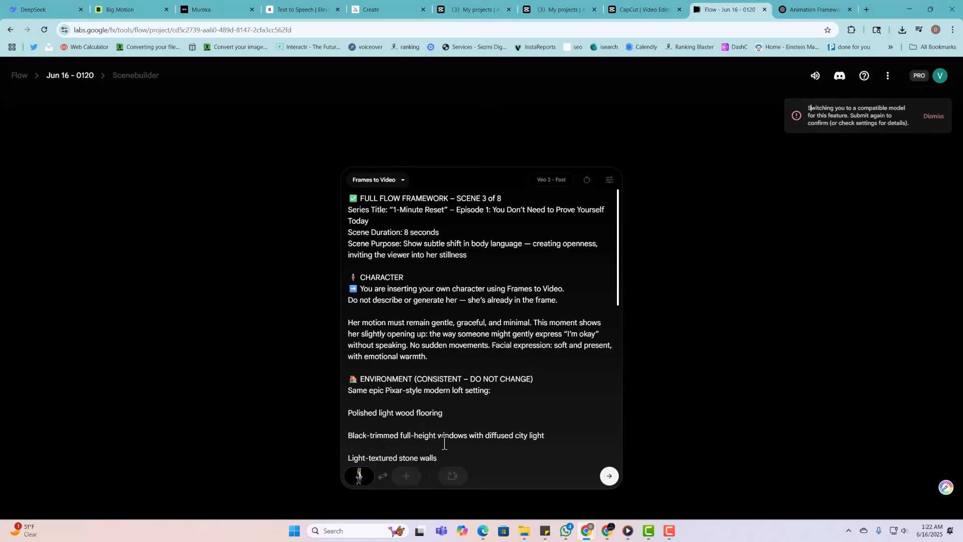
- Remove the llama starting frame and delete the Scene 3 framework text from the prompt box
click(370, 482)
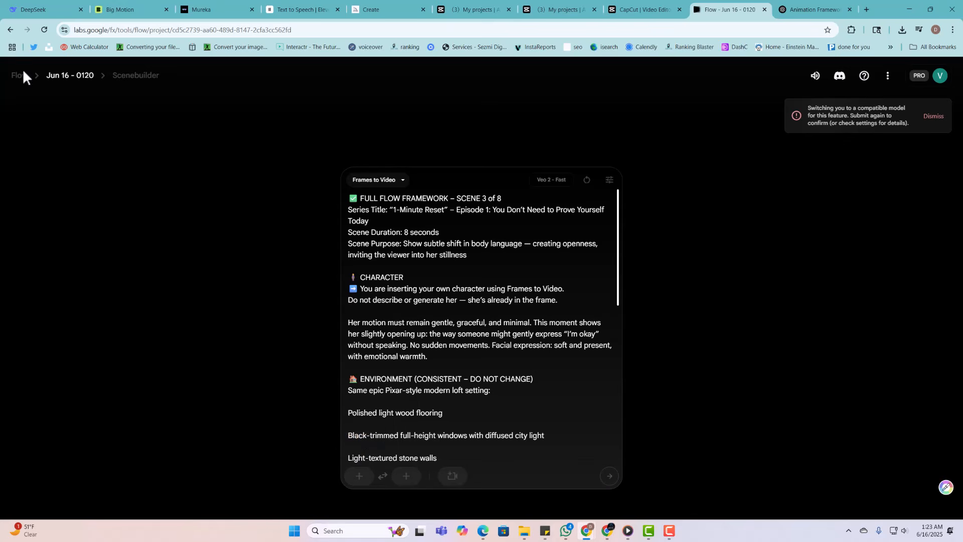
drag(464, 452, 361, 150)
key(BackSpace)
key(BackSpace)
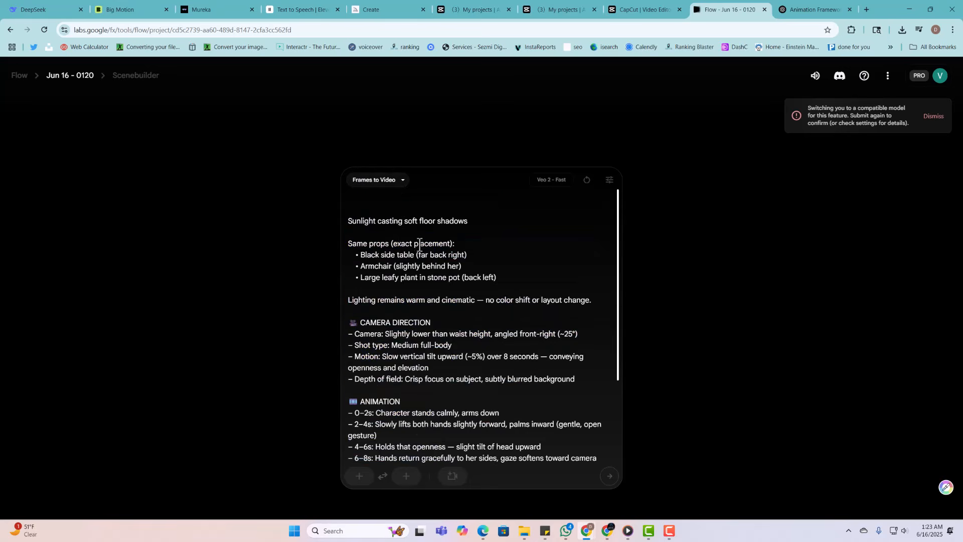
drag(370, 197, 402, 495)
key(BackSpace)
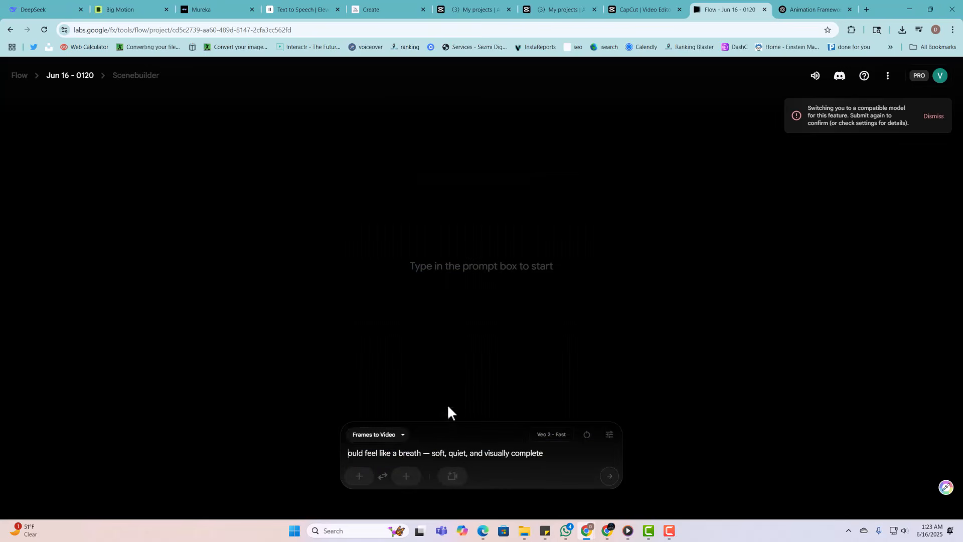
drag(539, 452, 348, 490)
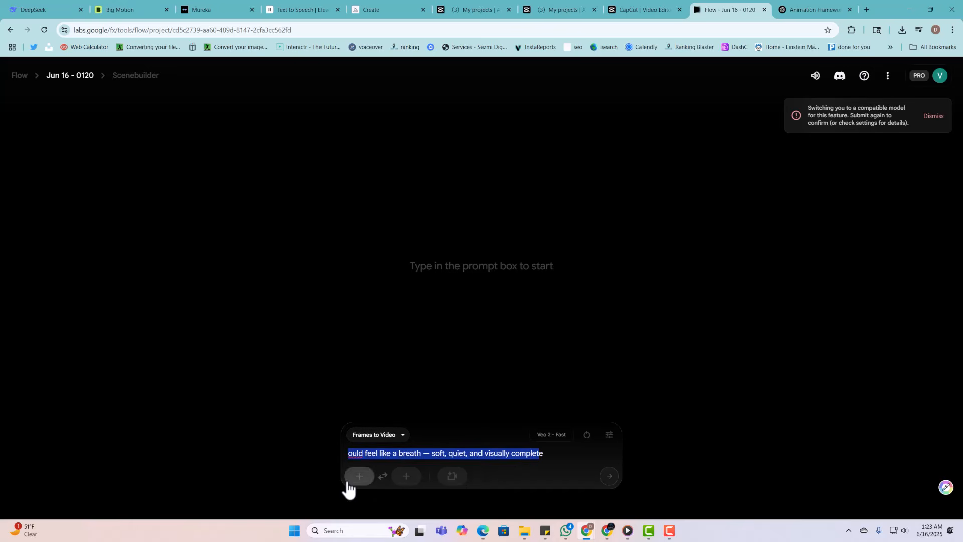
key(BackSpace)
- Clear the leftover character from the prompt and set the generation mode to Text to Video
click(389, 435)
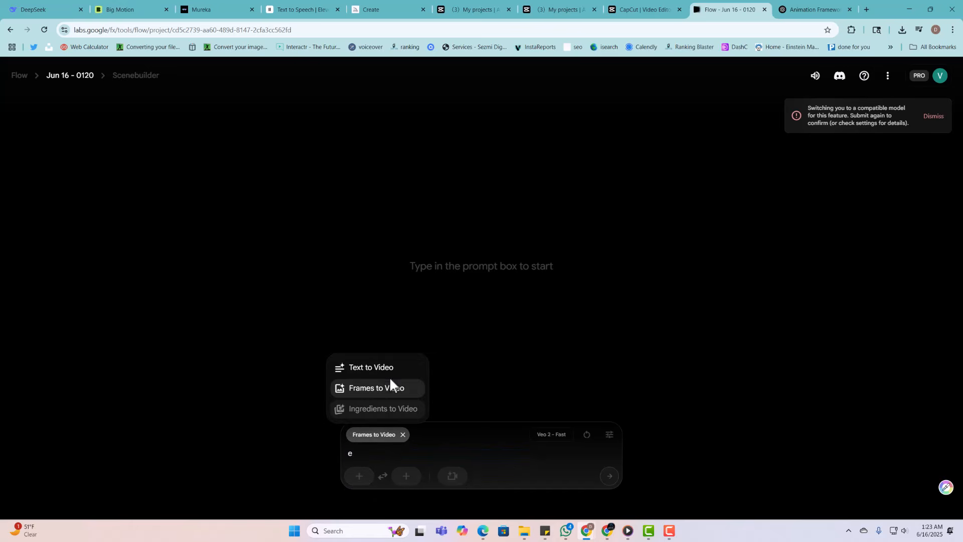
click(375, 457)
key(BackSpace)
click(384, 435)
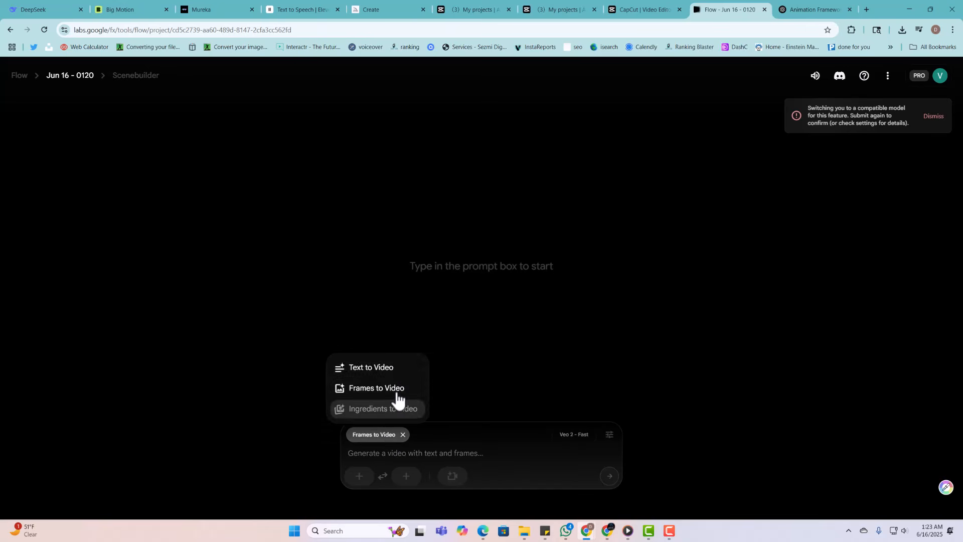
click(397, 370)
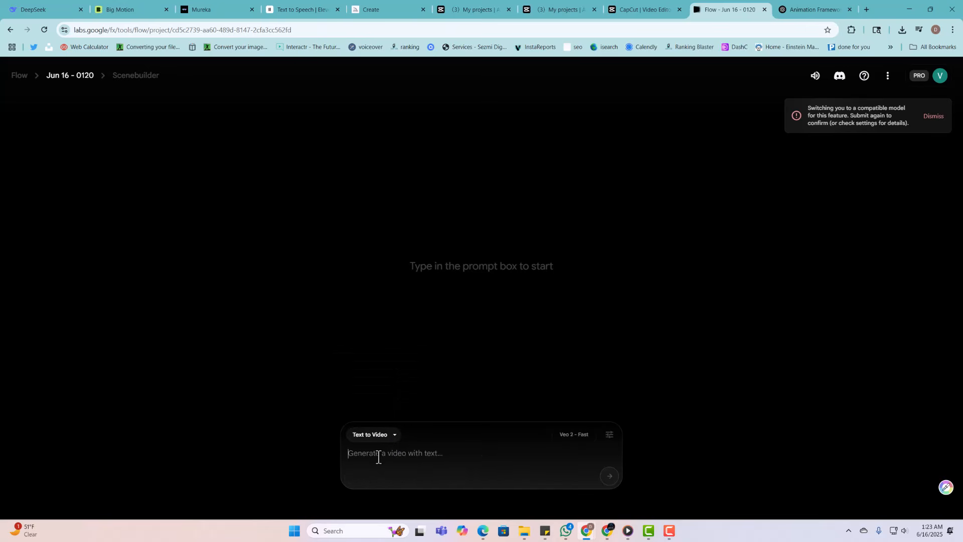
- In ChatGPT, send "give me a framework without using the frame to video so add the details for the character because i didnt add it to the flow"
click(803, 13)
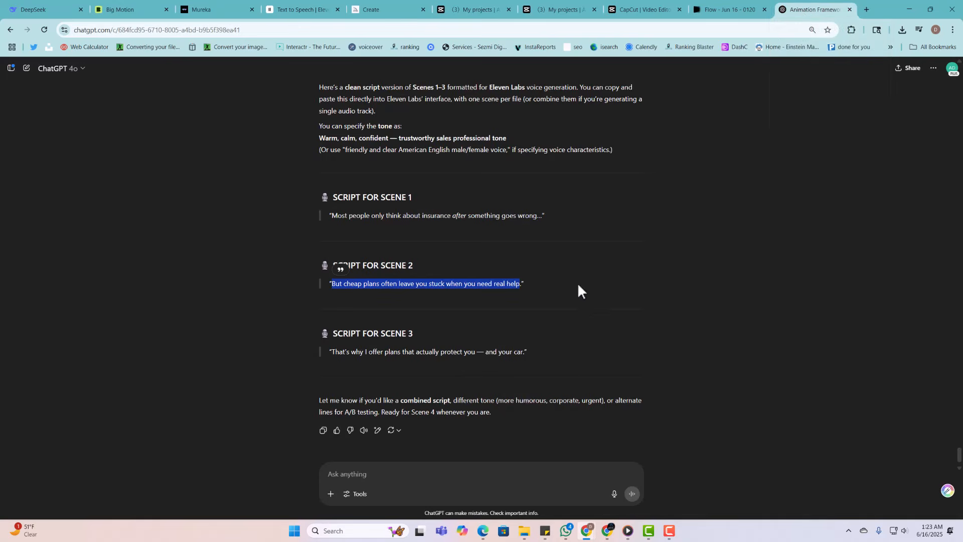
scroll(527, 376, down, 1)
click(460, 469)
text(gi)
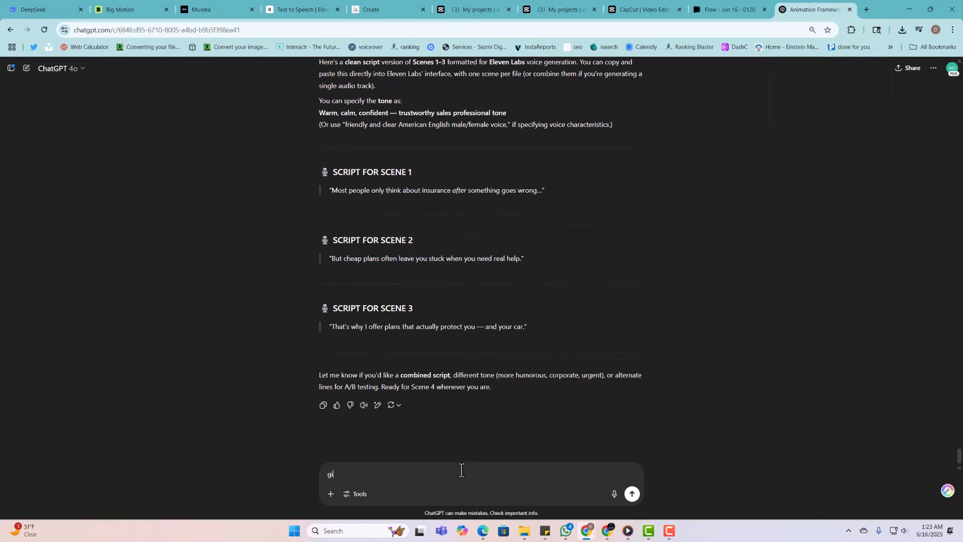
text(ve me a framework without using the)
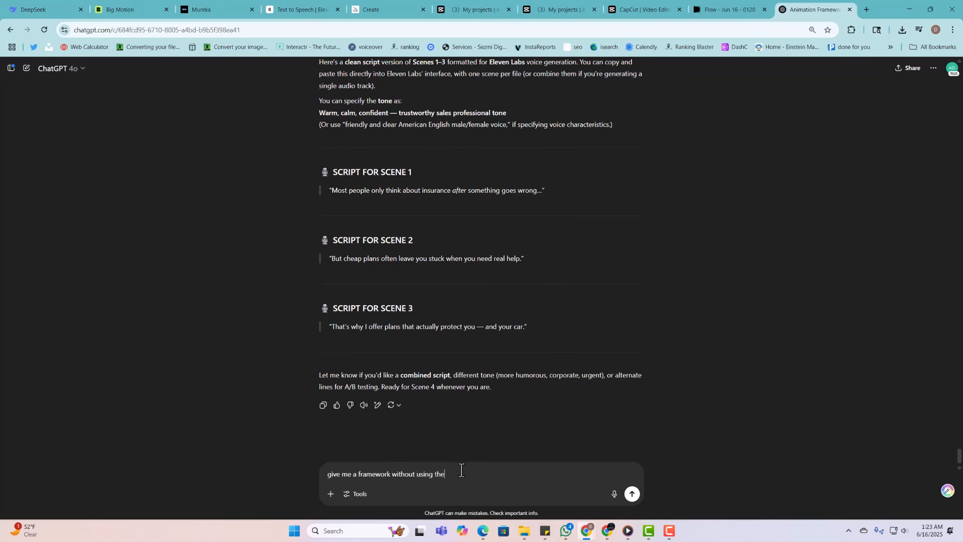
text( frame to vidoe)
key(BackSpace)
key(BackSpace)
text(eo so add)
text( the details fo)
text(r the char)
text(acter)
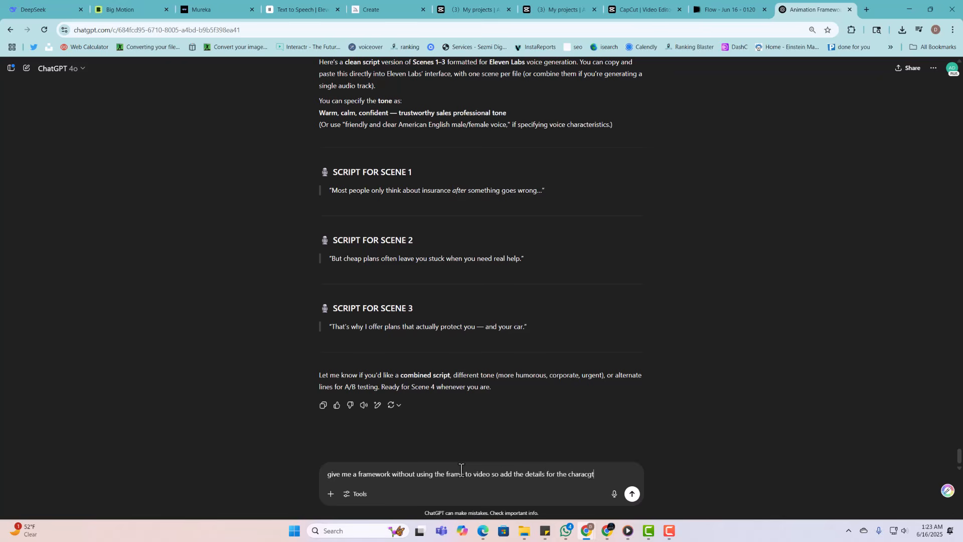
text( because i didnt u)
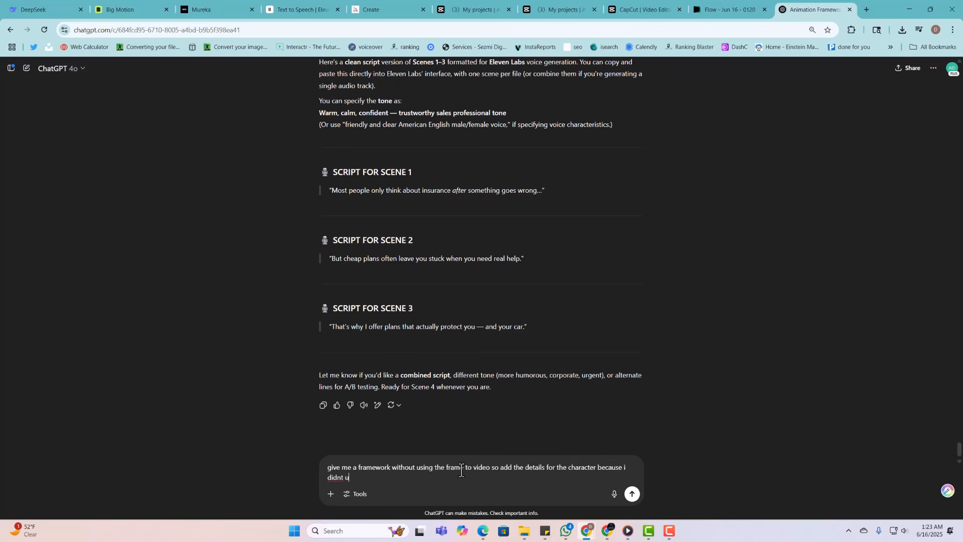
text(nt add it to the flow)
key(Return)
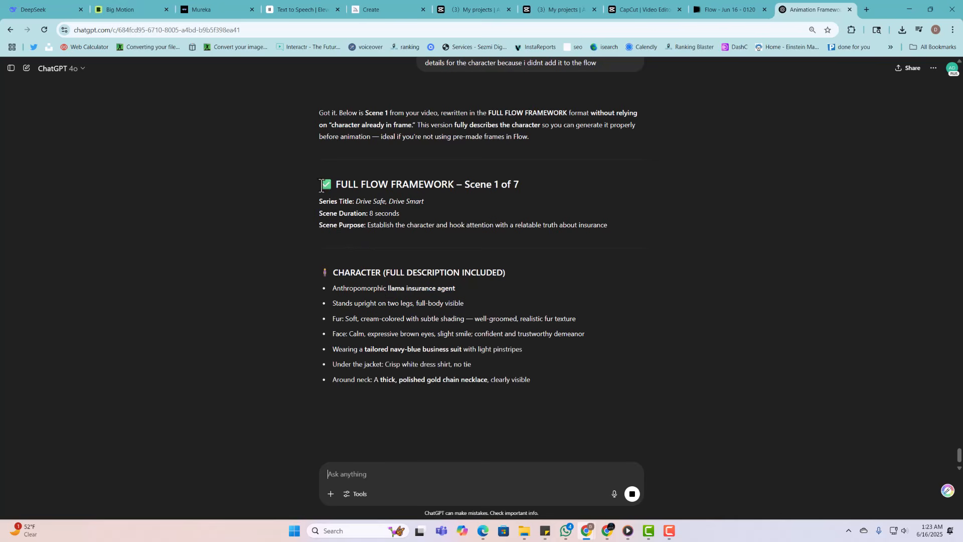
- Copy the full Scene 1 of 7 framework, from its title through the on-screen text section, and paste it into the Flow prompt box
drag(319, 175, 580, 423)
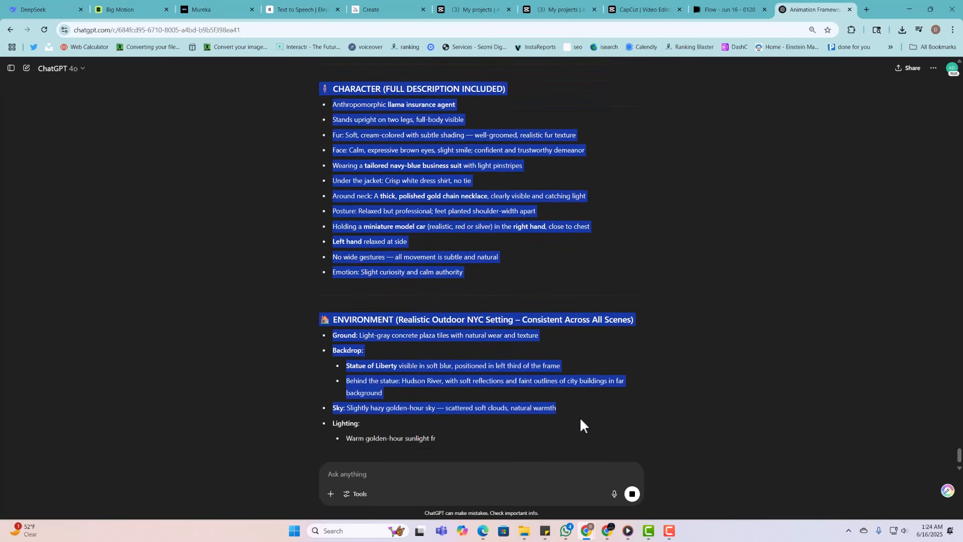
drag(405, 348, 502, 366)
right_click(481, 365)
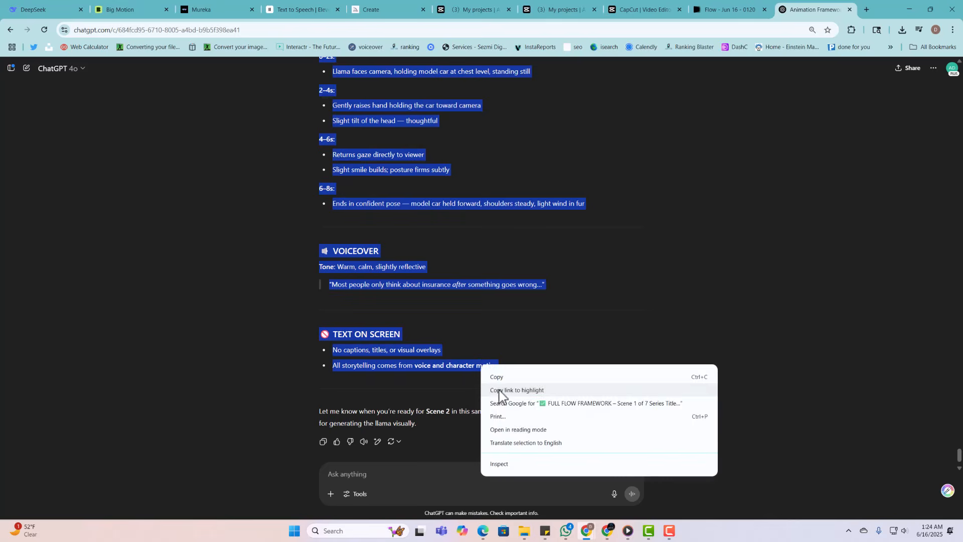
click(504, 377)
click(715, 11)
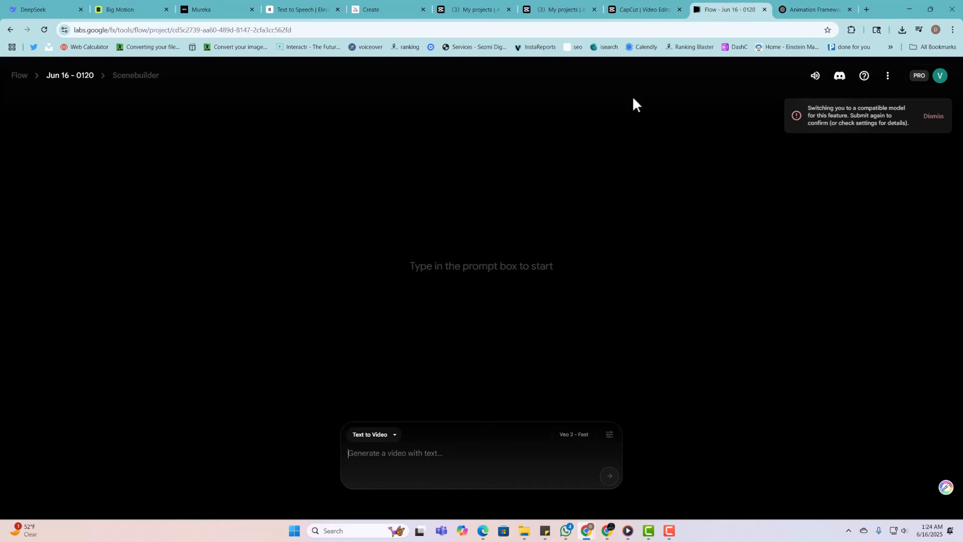
click(371, 456)
key(ctrl+v)
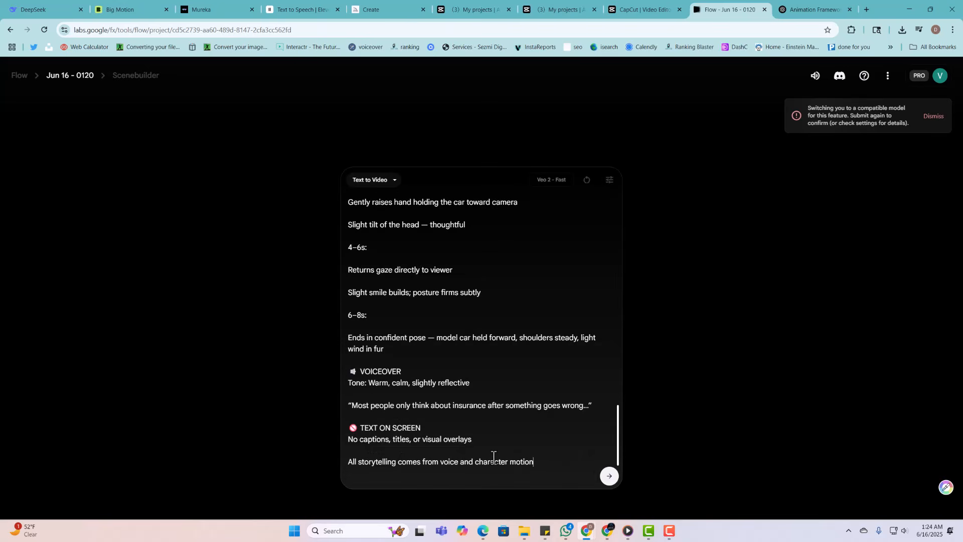
- Generate the scene with the Veo 3 - Fast (Text to Video) model and play the resulting llama video
click(615, 187)
click(491, 135)
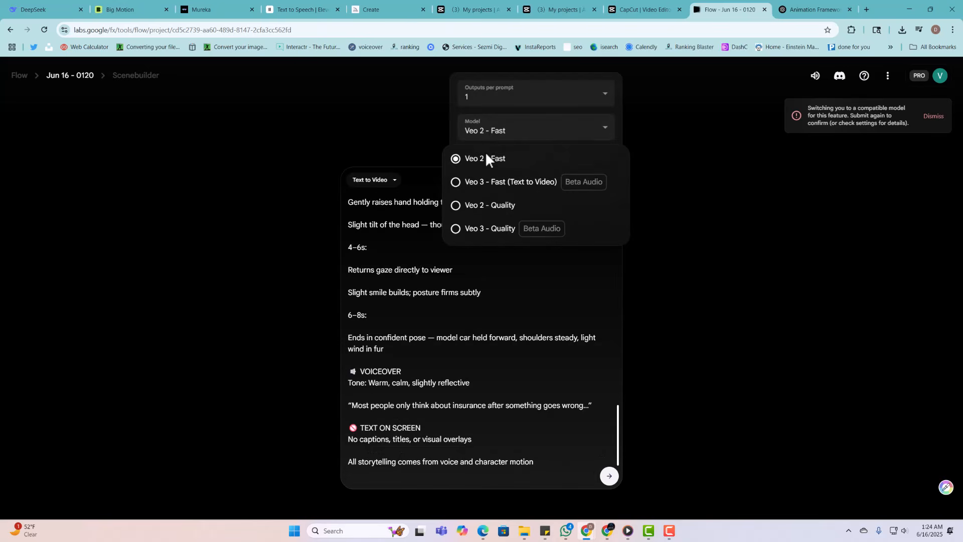
click(456, 184)
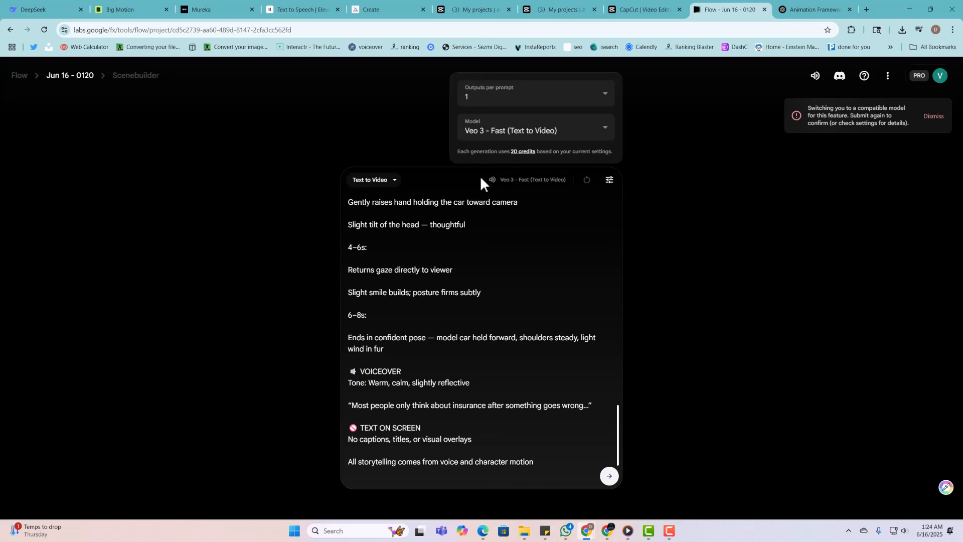
click(609, 477)
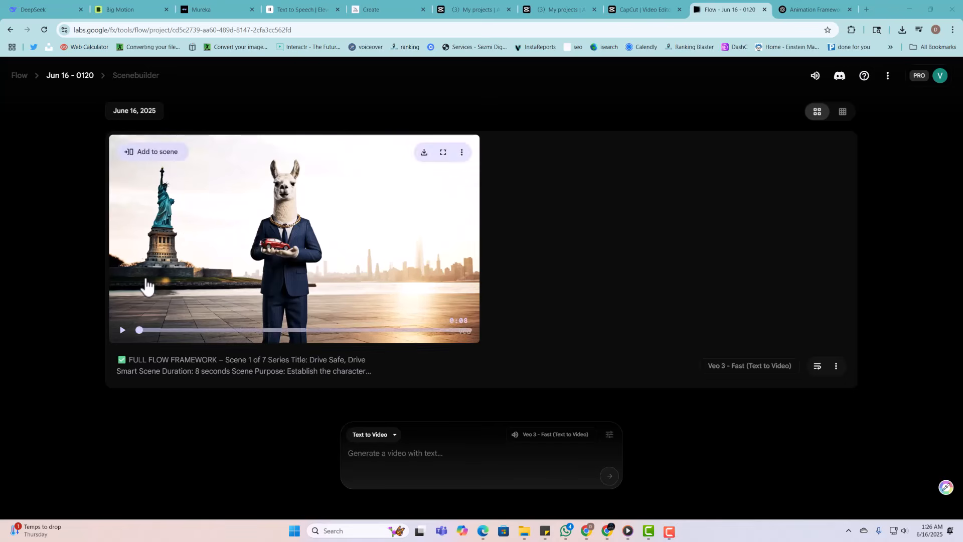
click(122, 332)
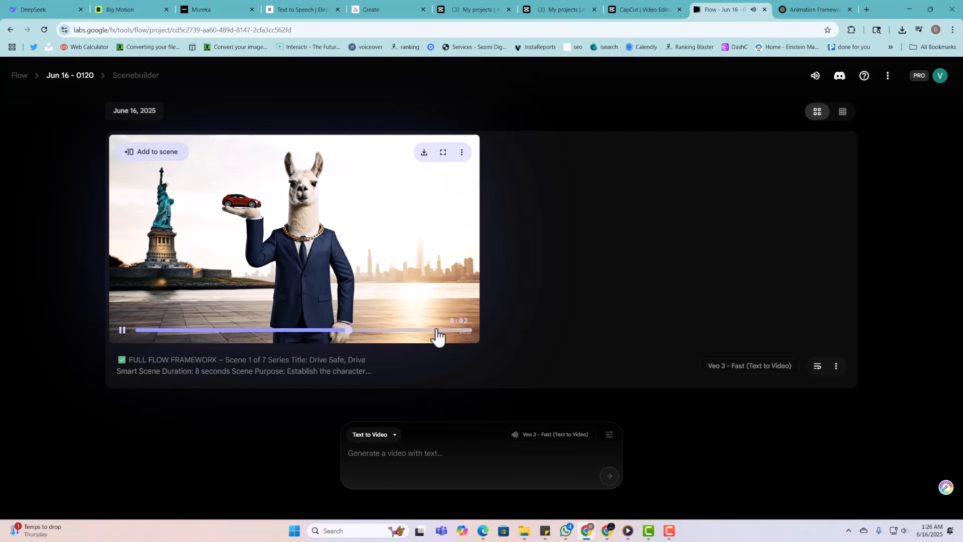
- Pause the llama video, add it to the scene, and draft an Extend shot with the prompt "continue to say get"
click(121, 331)
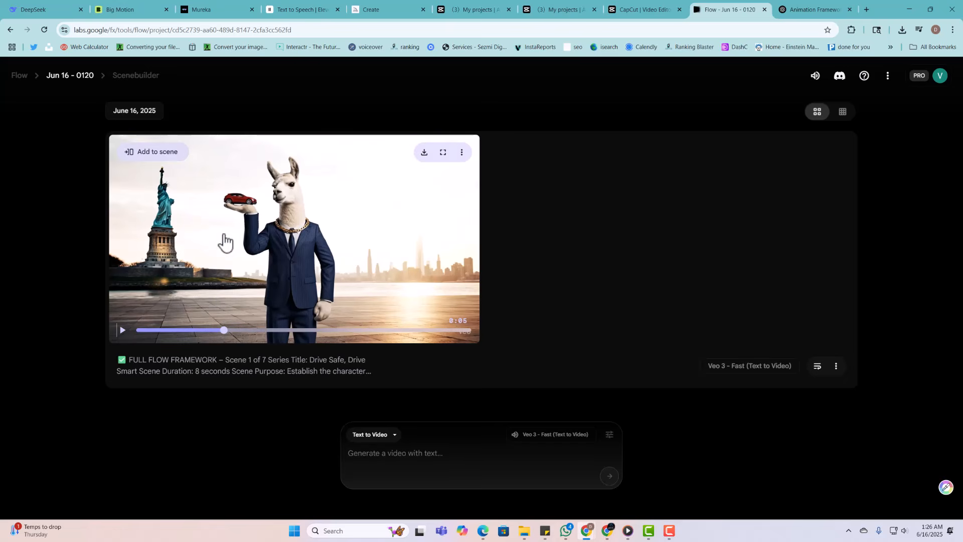
click(162, 153)
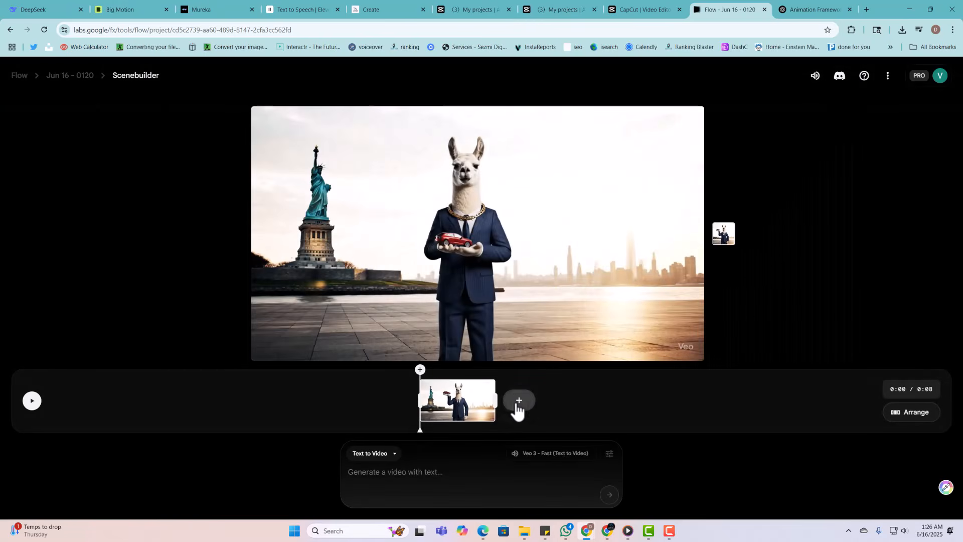
click(518, 404)
click(516, 375)
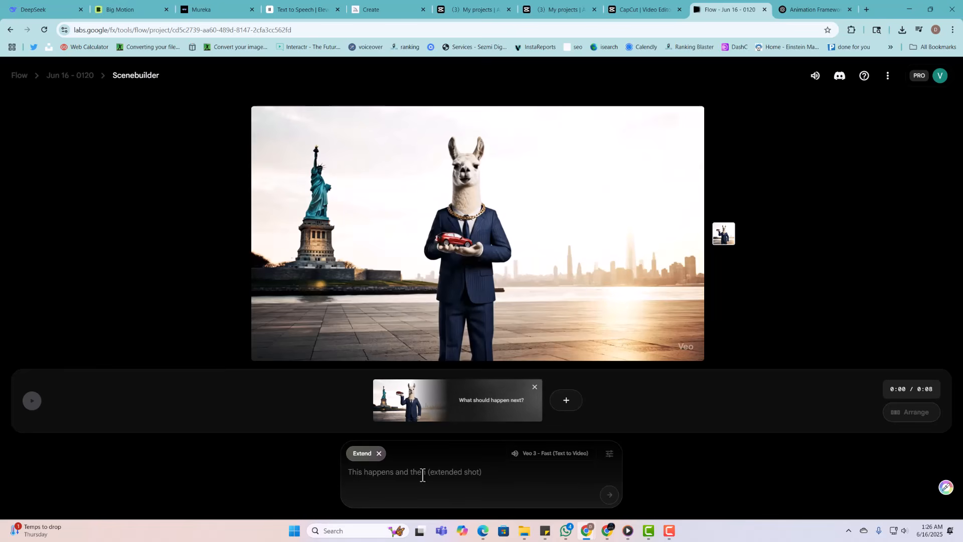
click(422, 474)
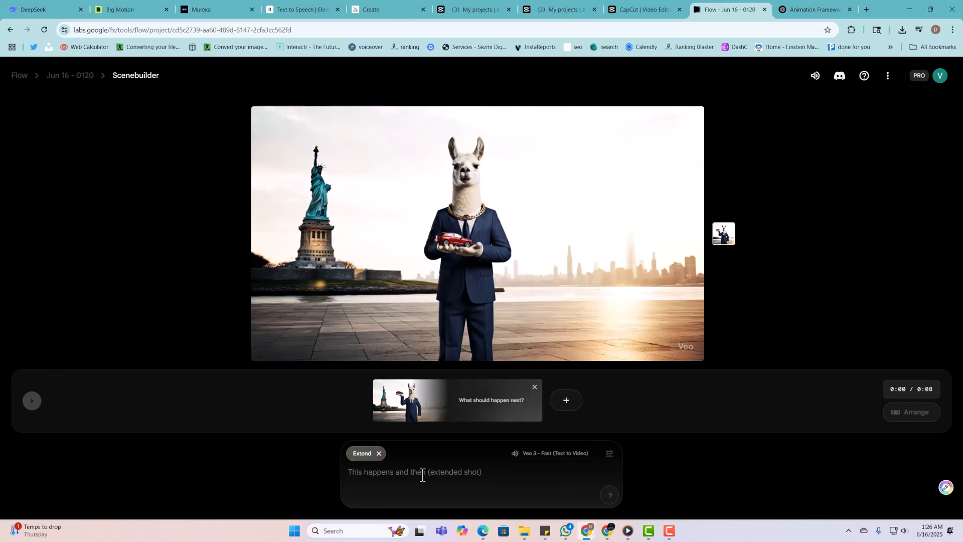
text(continue to say get)
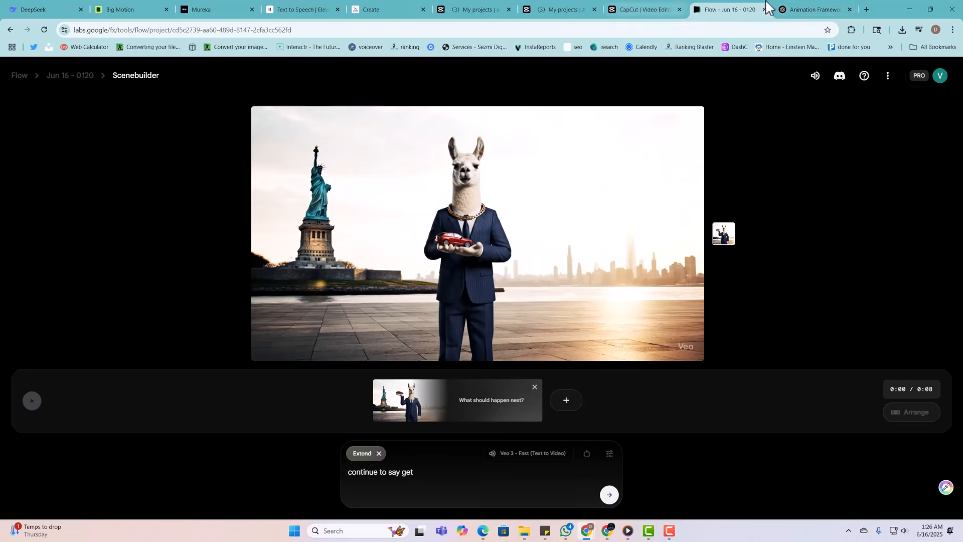
- Switch to the ChatGPT conversation and send "give me the next scene"
click(785, 15)
click(381, 470)
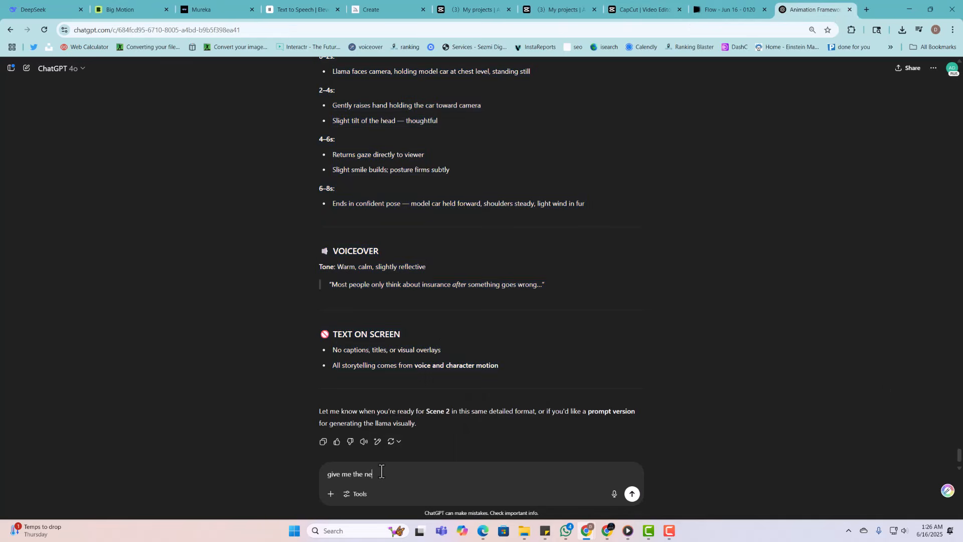
text(give me the next scene)
key(Return)
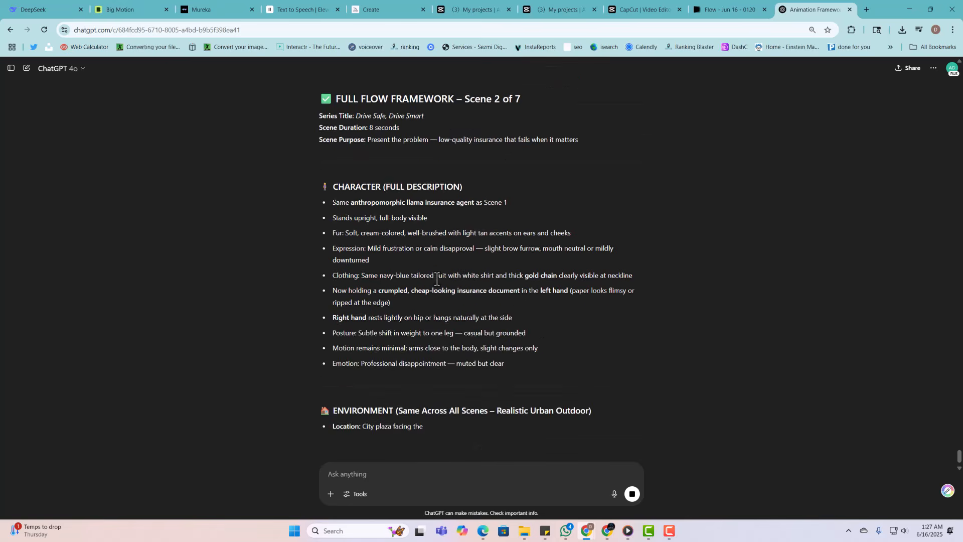
- Copy the full Scene 2 of 7 framework and paste it into Flow's Extend prompt, replacing the draft text
scroll(372, 243, up, 3)
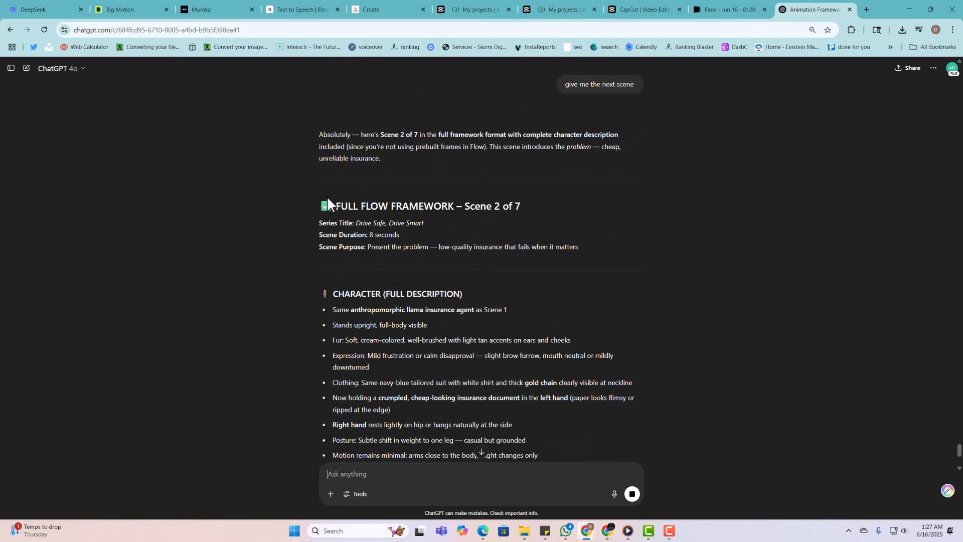
drag(327, 197, 438, 366)
scroll(567, 300, down, 5)
right_click(438, 366)
click(468, 372)
click(708, 7)
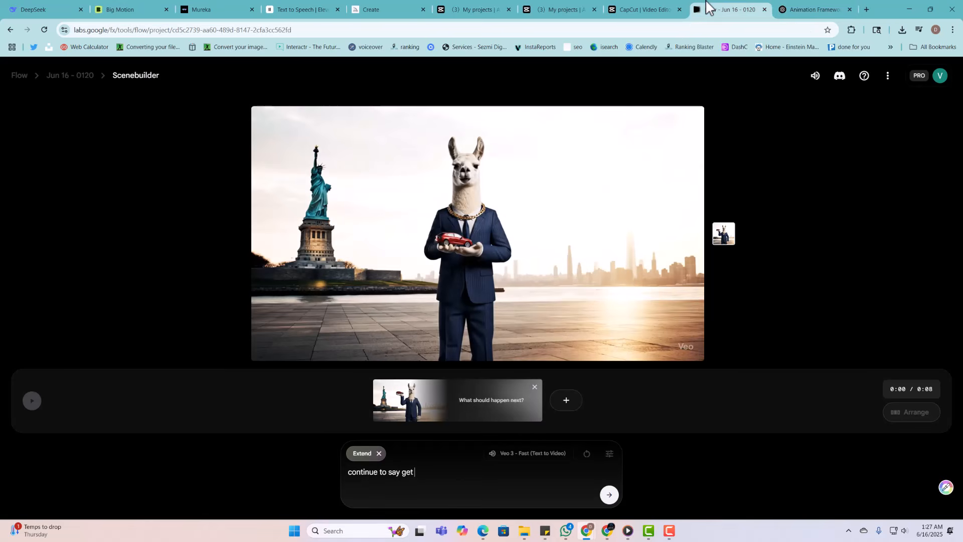
drag(419, 459, 328, 482)
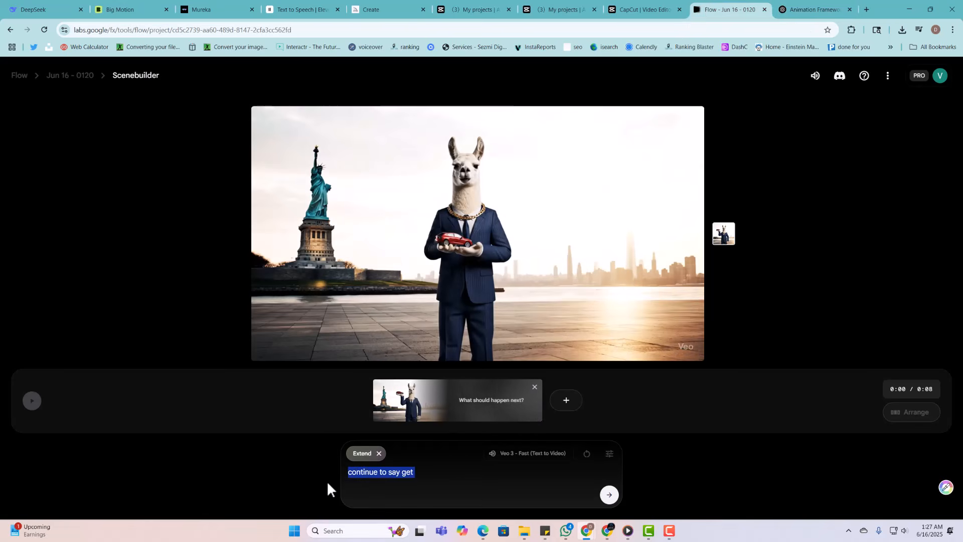
key(ctrl+v)
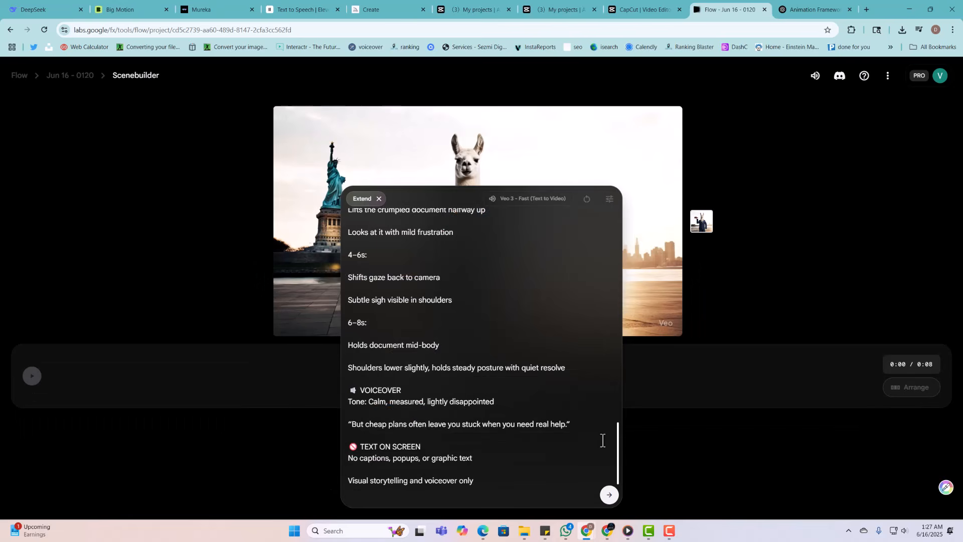
- Check the available models, try to generate the Scene 2 extension with Veo 3 - Fast (Text to Video), and read the notice
click(610, 198)
click(503, 150)
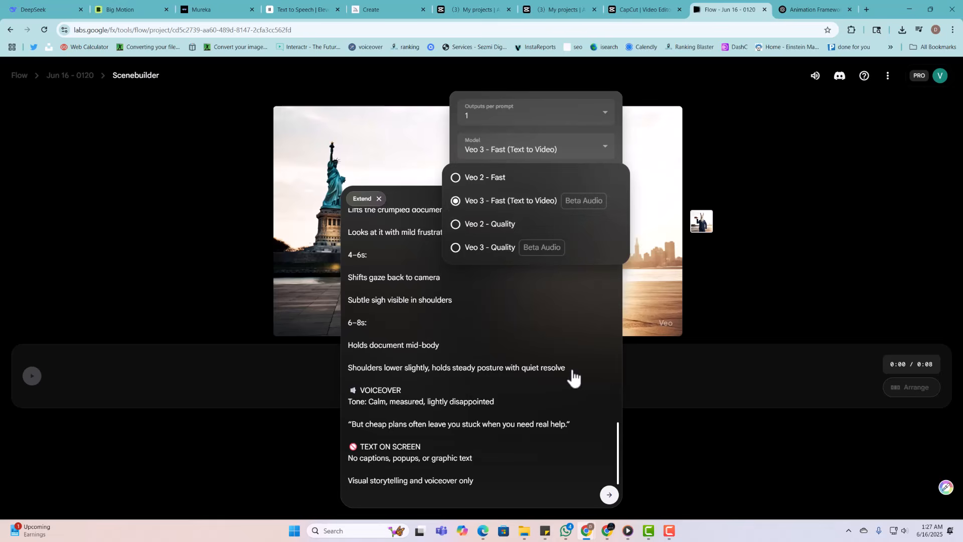
click(575, 343)
click(609, 494)
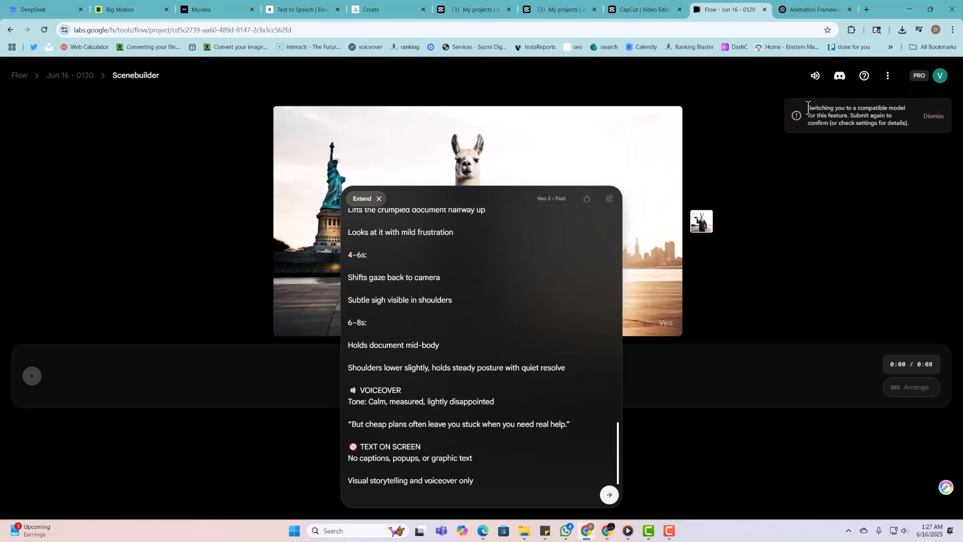
drag(808, 107, 907, 135)
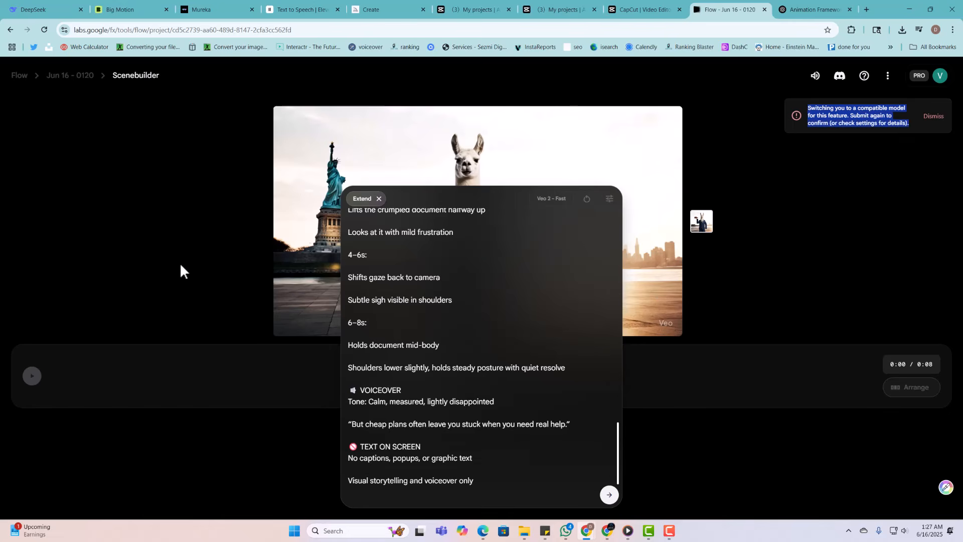
click(743, 225)
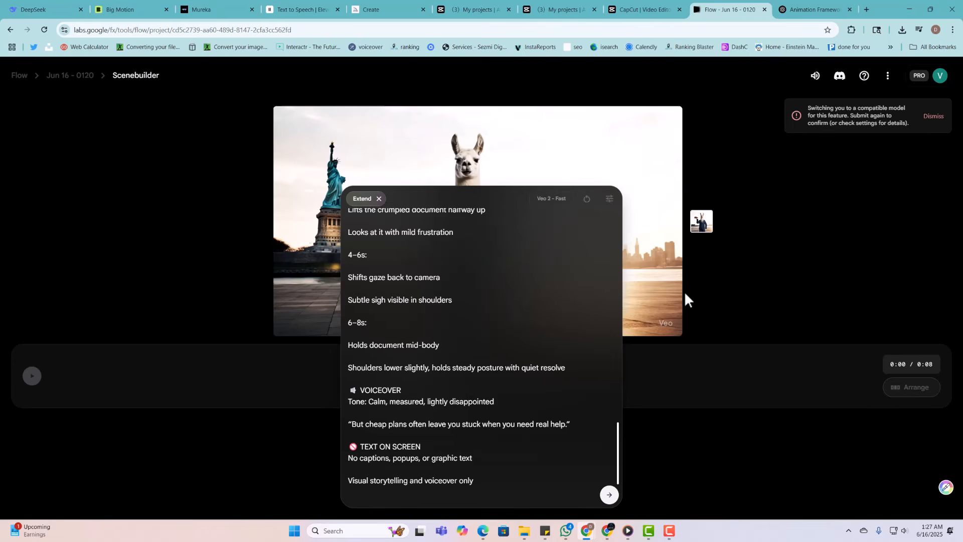
- Leave the scene builder, reopen project Jun 16 - 0120, and generate the pasted Scene 2 framework as Text to Video with Veo 2 - Fast
click(84, 78)
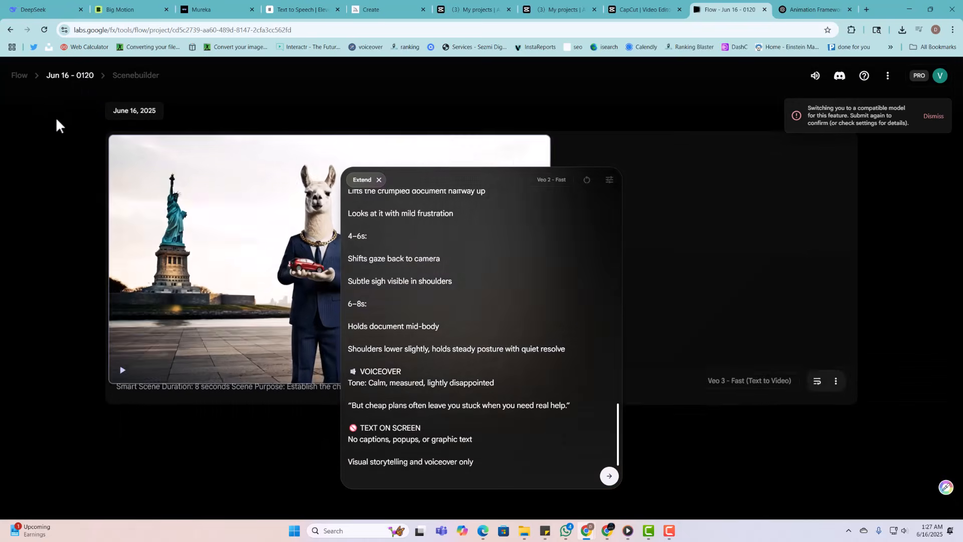
click(19, 76)
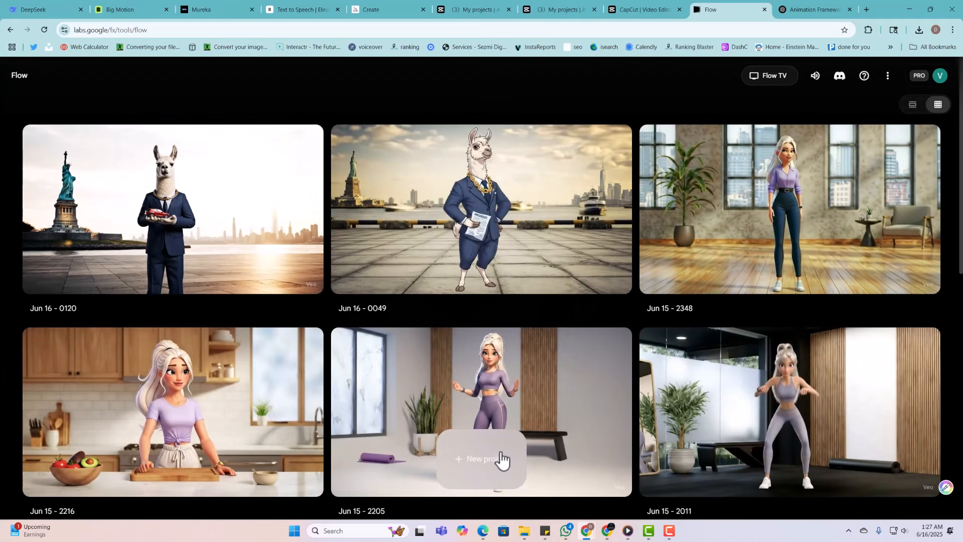
click(286, 263)
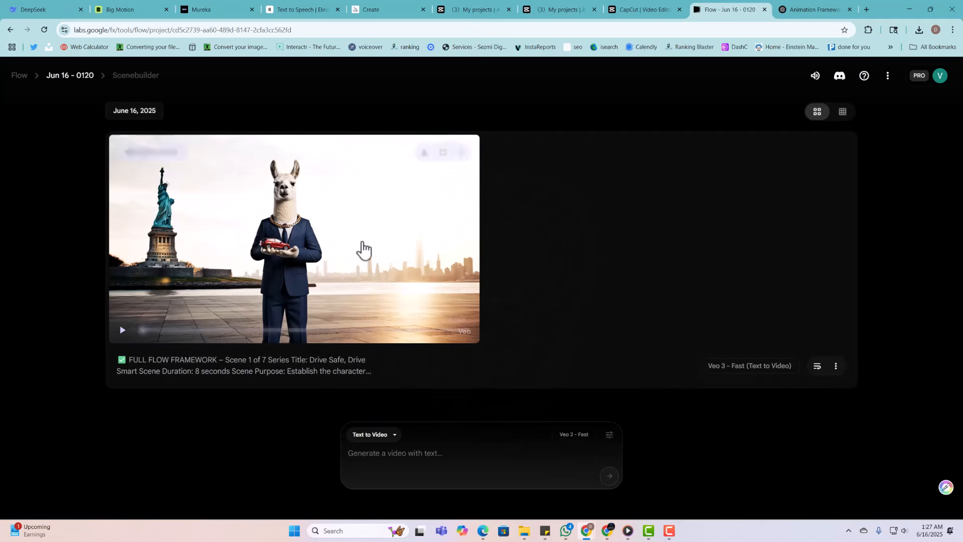
click(415, 458)
key(ctrl+v)
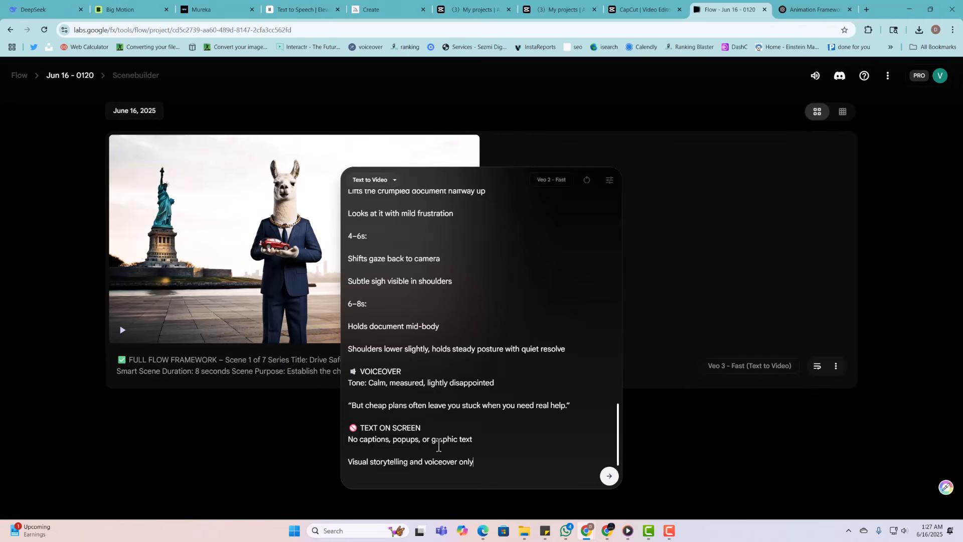
click(609, 476)
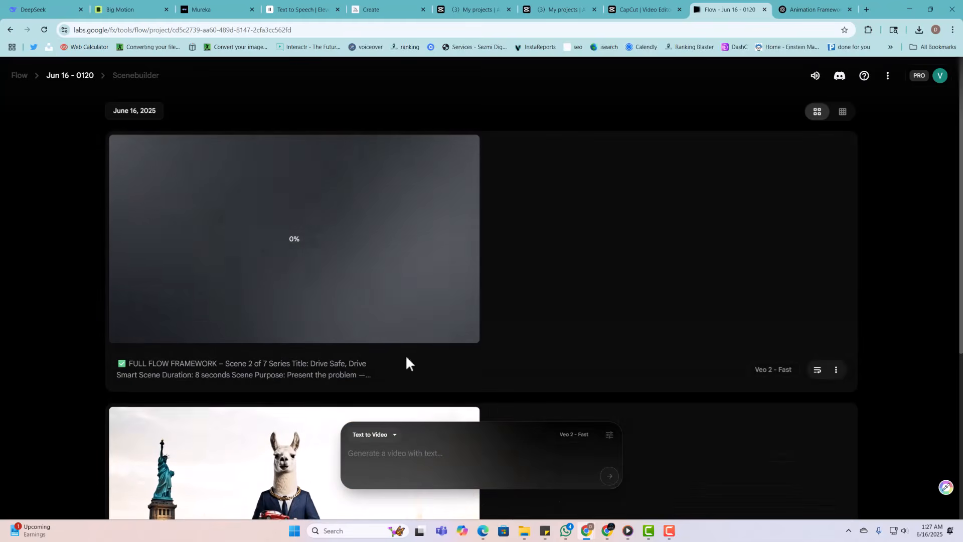
scroll(278, 226, down, 3)
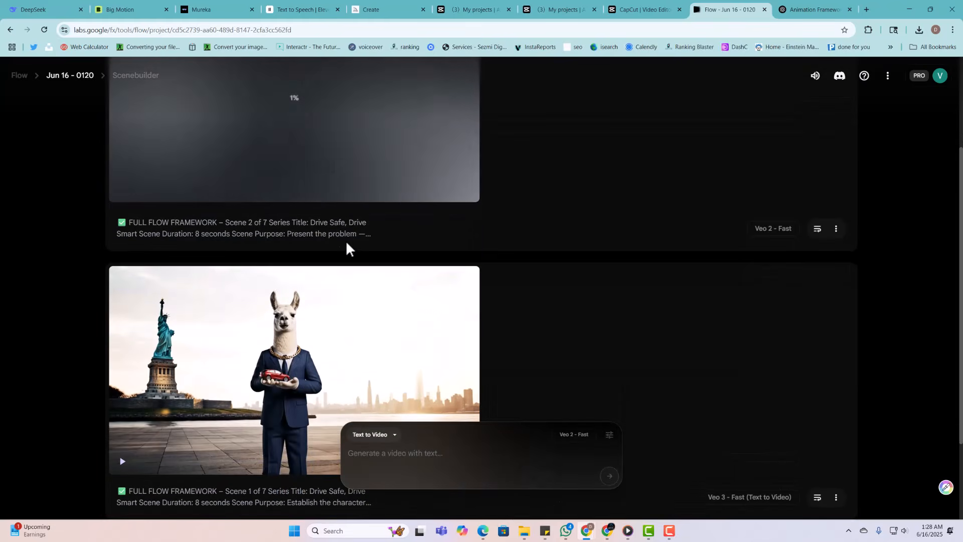
scroll(359, 246, up, 1)
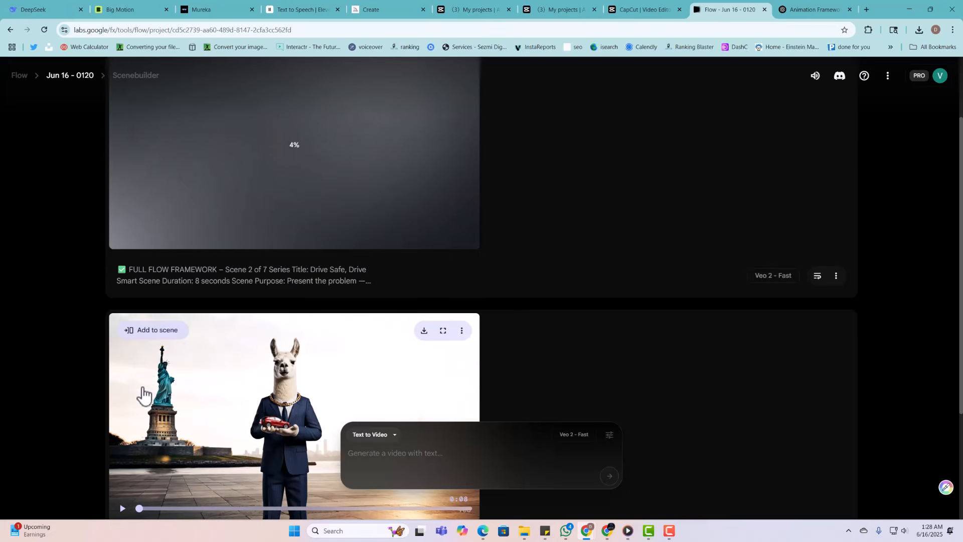
right_click(397, 381)
click(93, 387)
scroll(193, 382, down, 3)
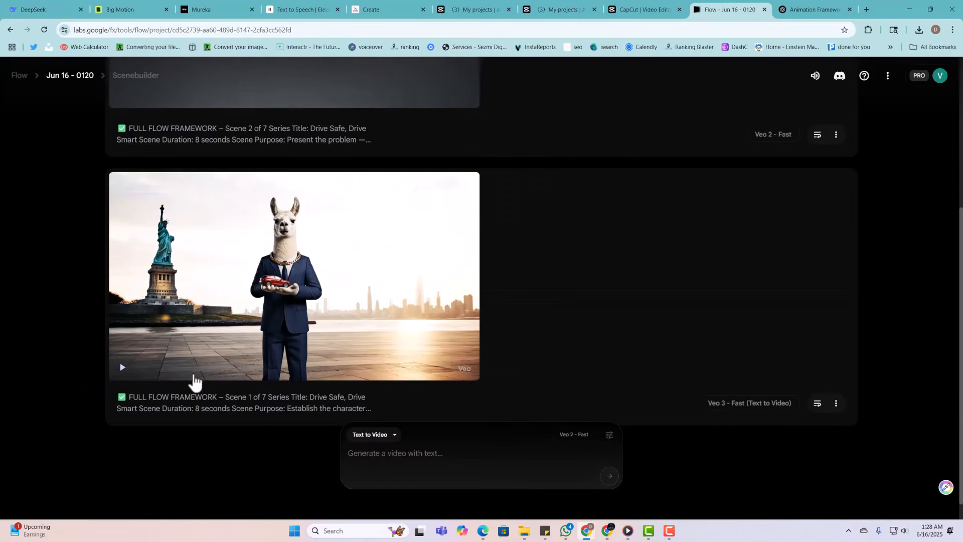
scroll(381, 300, up, 4)
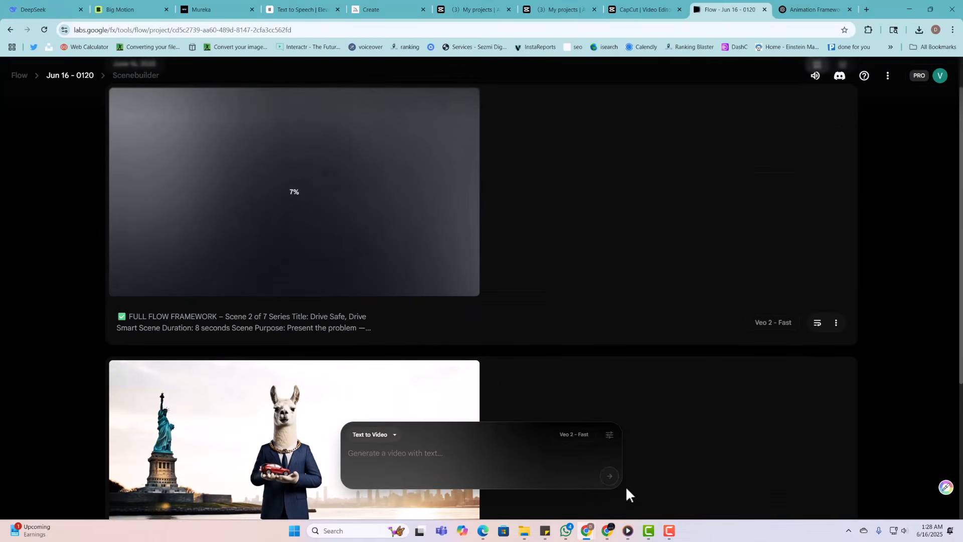
click(669, 531)
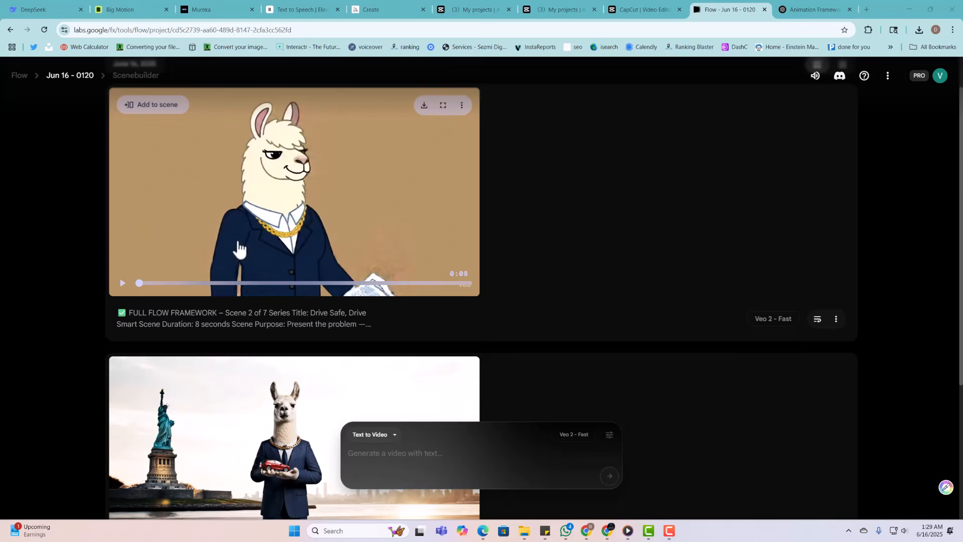
- Compare the Scene 2 llama clip with the Scene 1 clip, playing part of Scene 2 to check its character and style
scroll(238, 248, down, 3)
scroll(262, 370, up, 3)
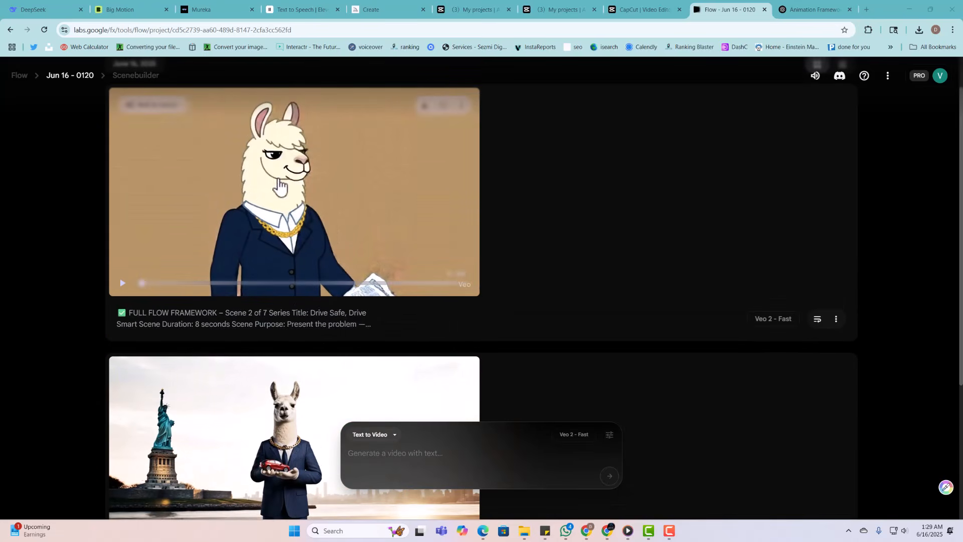
scroll(217, 377, up, 1)
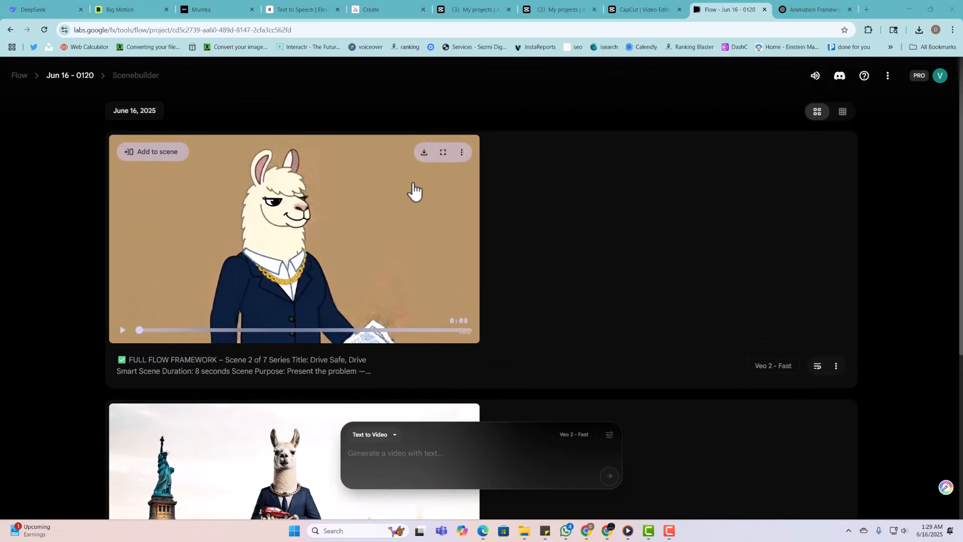
scroll(381, 281, down, 5)
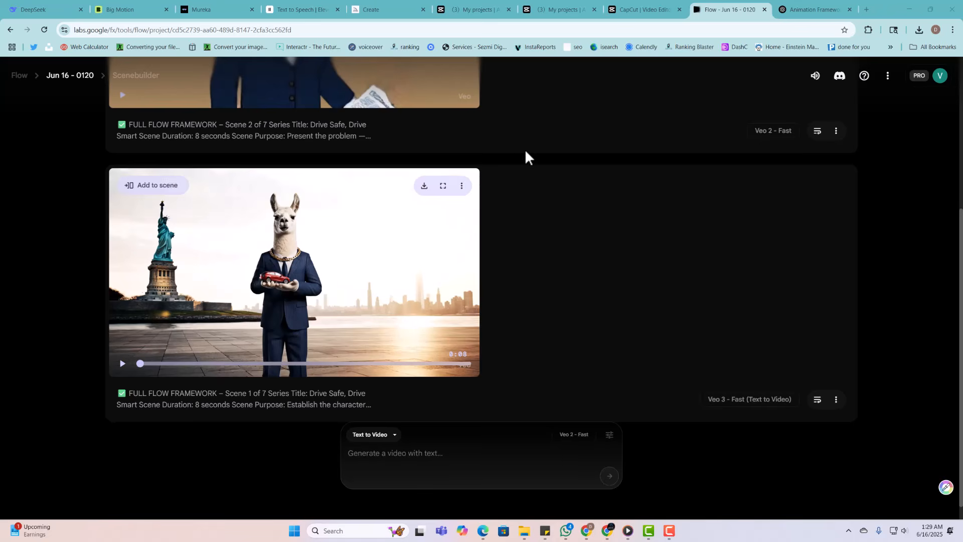
scroll(511, 281, up, 4)
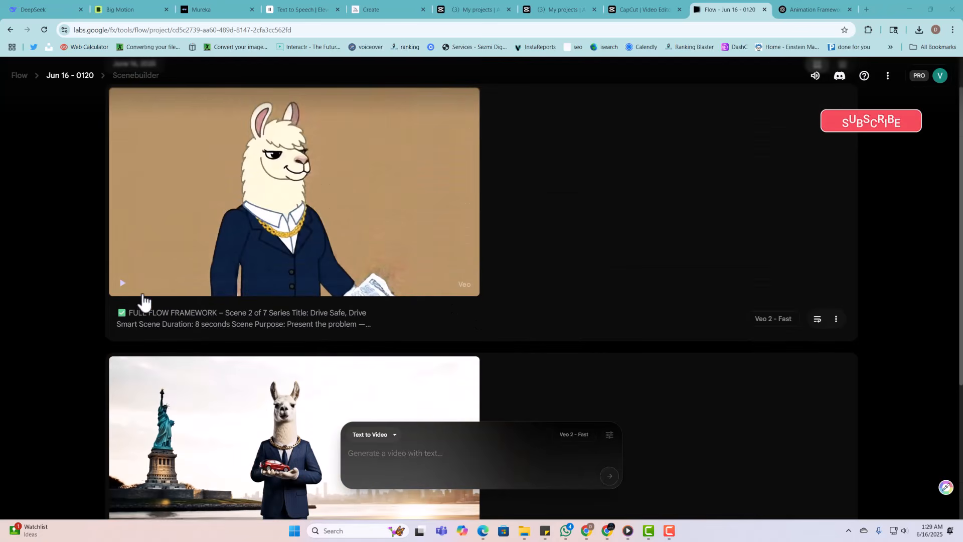
mouse_move(119, 286)
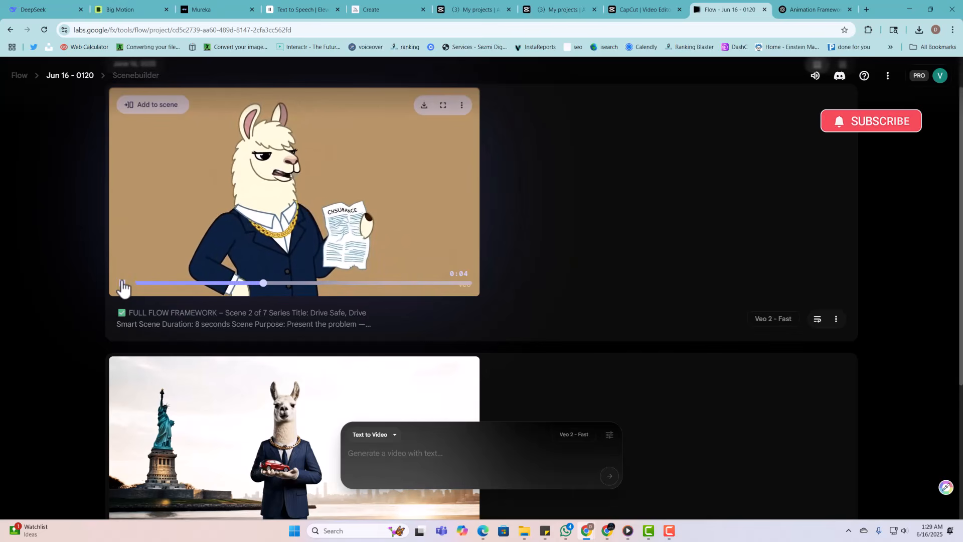
click(122, 283)
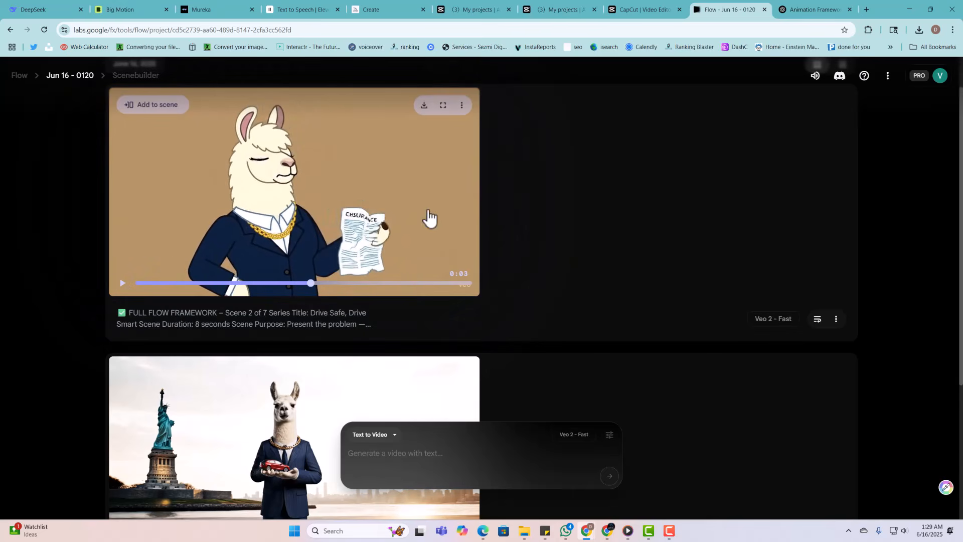
scroll(459, 257, down, 4)
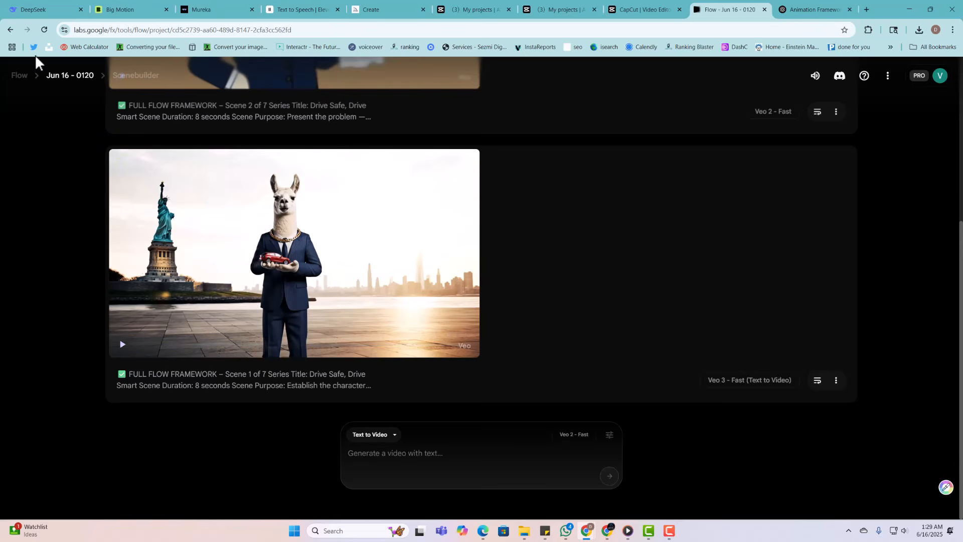
- Open the Jun 14 - 2238 project from the Flow project list and view its SCENE 1 "The Thought" clip
click(20, 76)
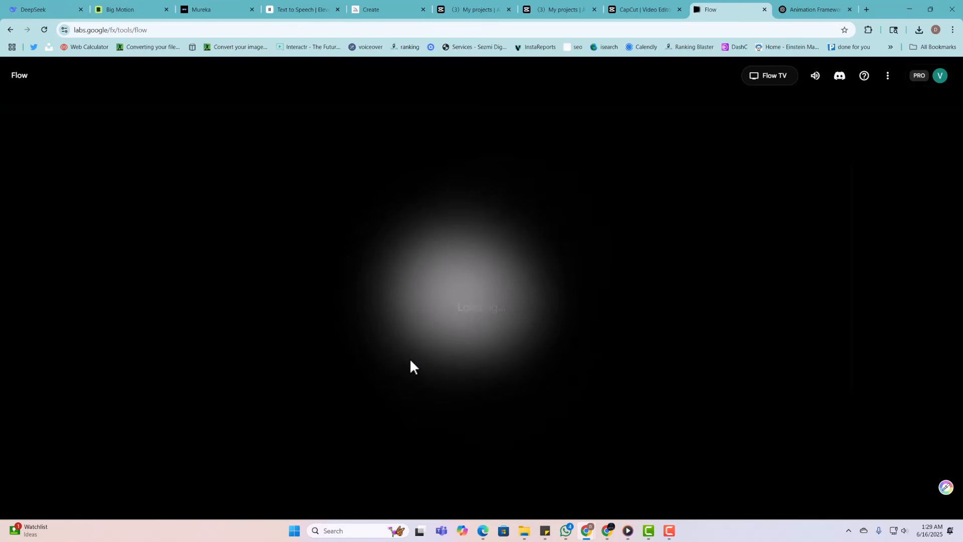
scroll(467, 344, down, 7)
scroll(479, 340, down, 3)
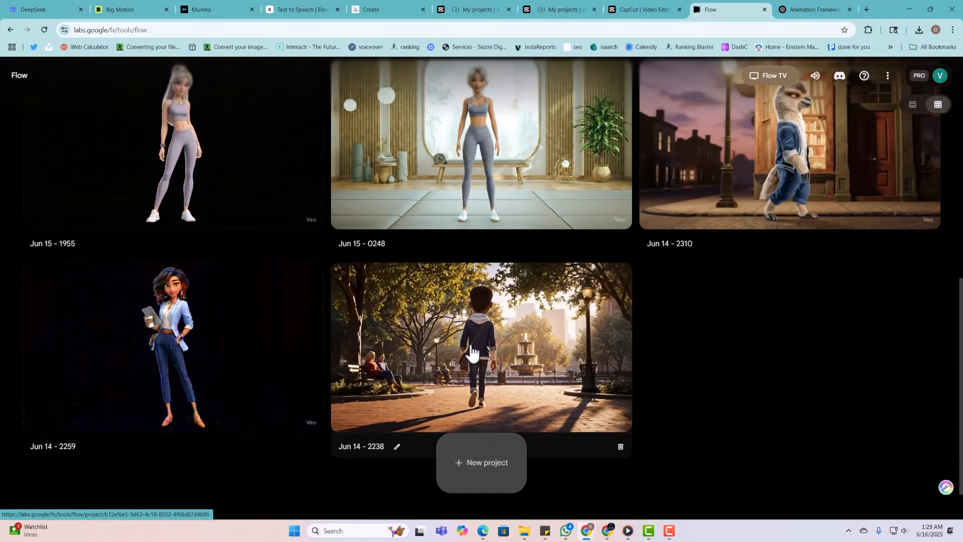
click(441, 372)
scroll(417, 285, down, 5)
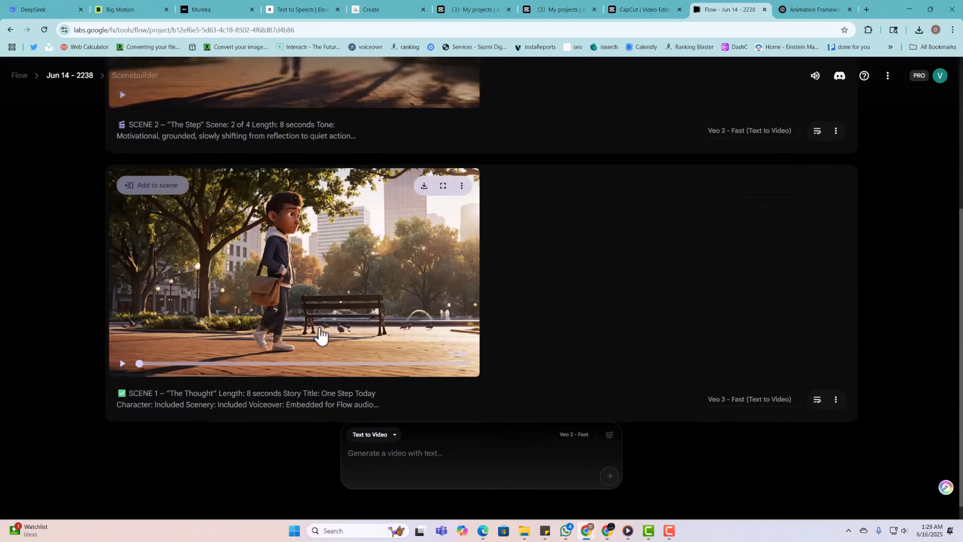
- Compare the SCENE 1 "The Thought" and SCENE 2 "The Step" clips for consistency of character and park setting
scroll(321, 331, up, 4)
scroll(310, 275, down, 2)
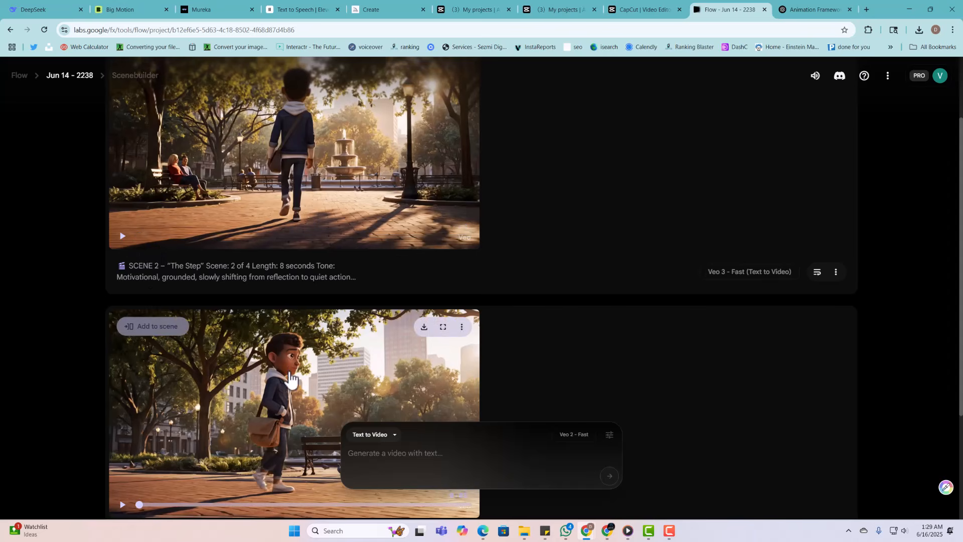
scroll(189, 397, down, 3)
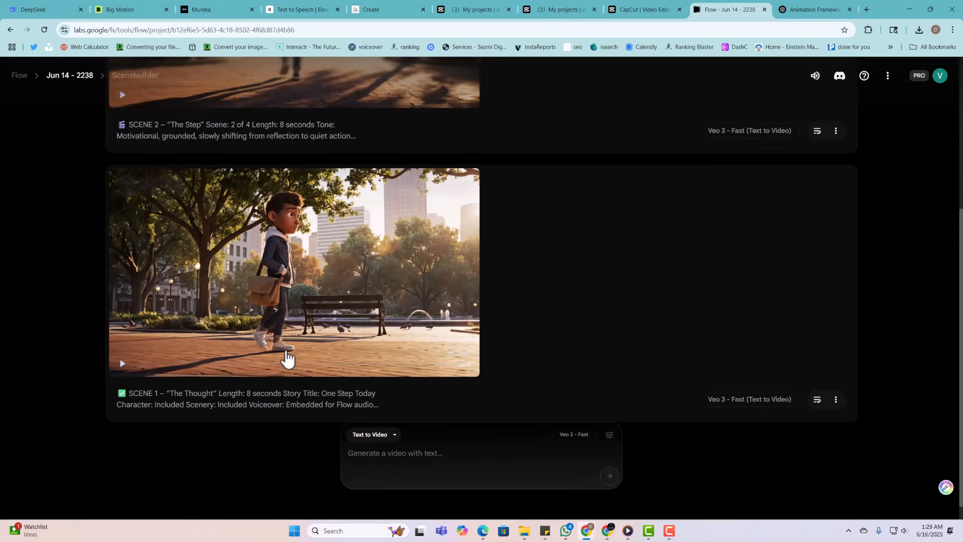
scroll(407, 329, up, 3)
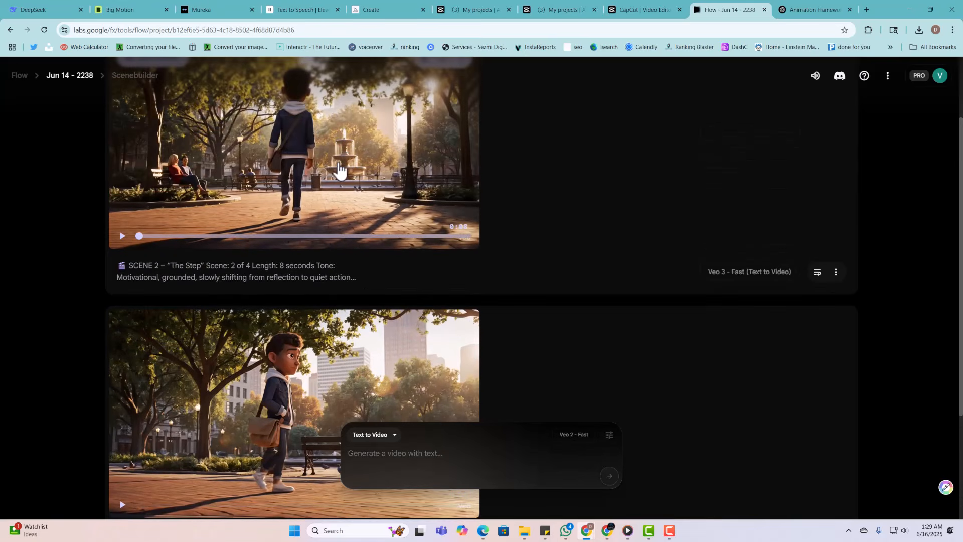
scroll(361, 344, down, 3)
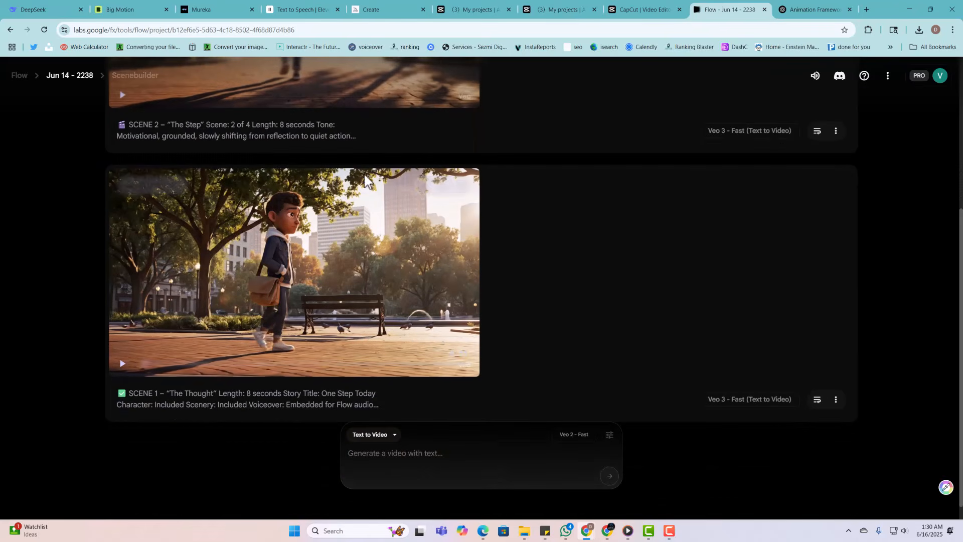
scroll(497, 286, up, 5)
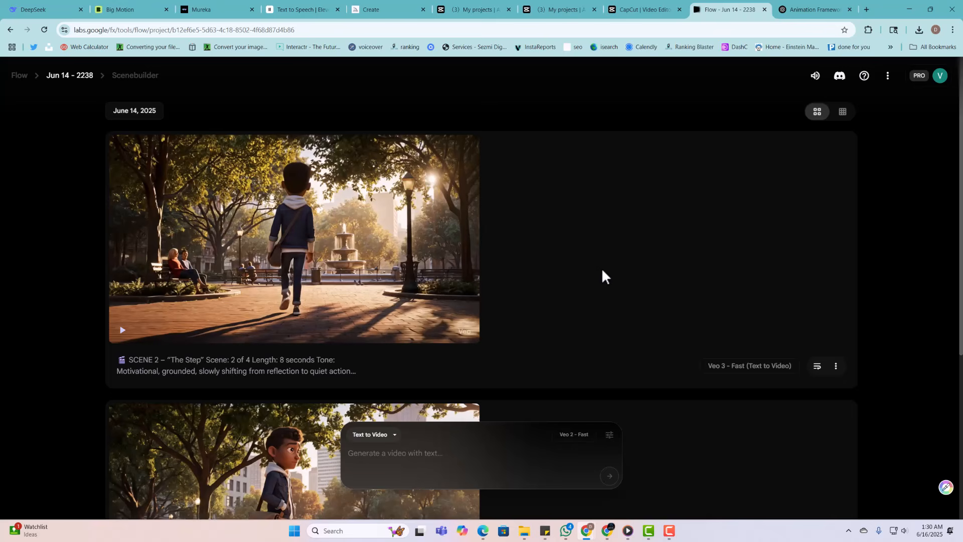
- Return to the Flow project list and look through the existing projects down to the earliest ones
click(30, 77)
scroll(322, 272, down, 7)
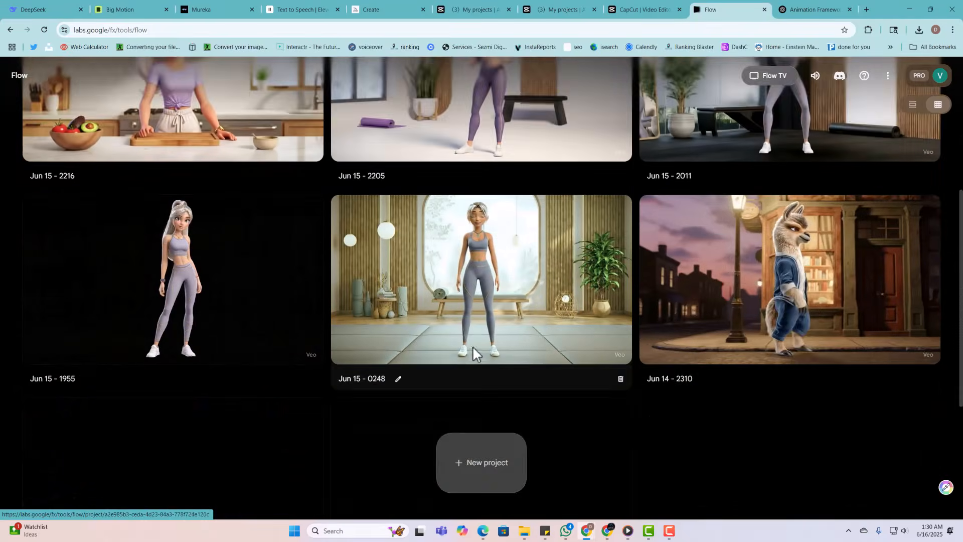
scroll(666, 293, down, 3)
scroll(692, 283, up, 5)
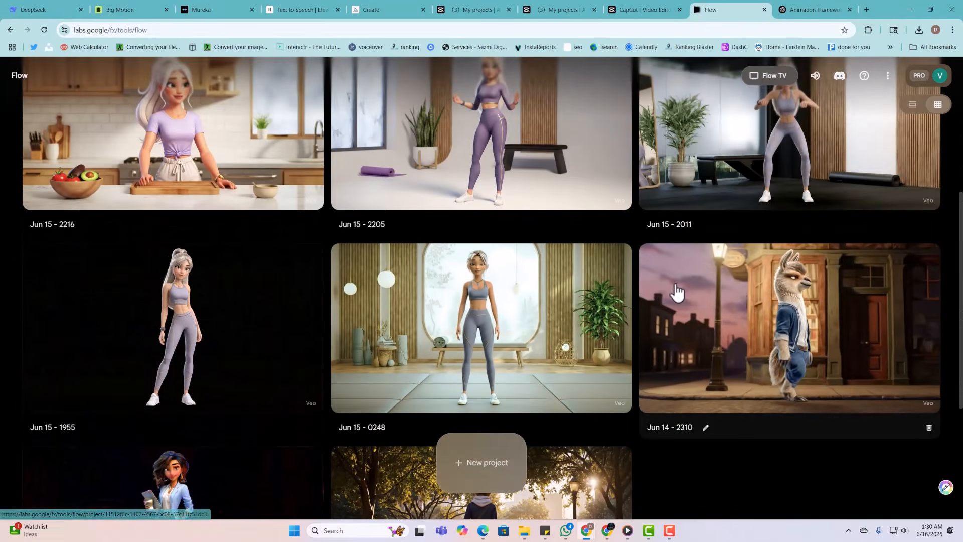
scroll(697, 301, up, 3)
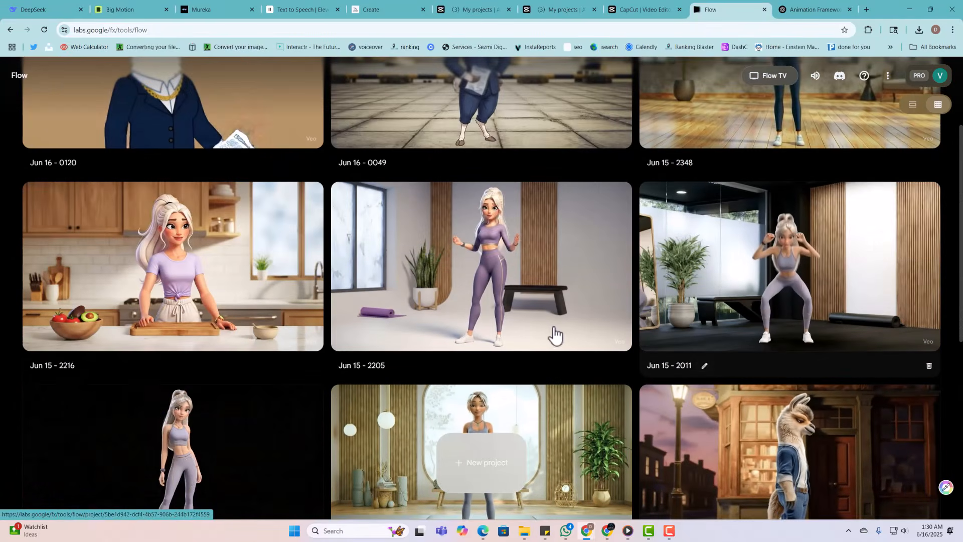
scroll(677, 305, up, 3)
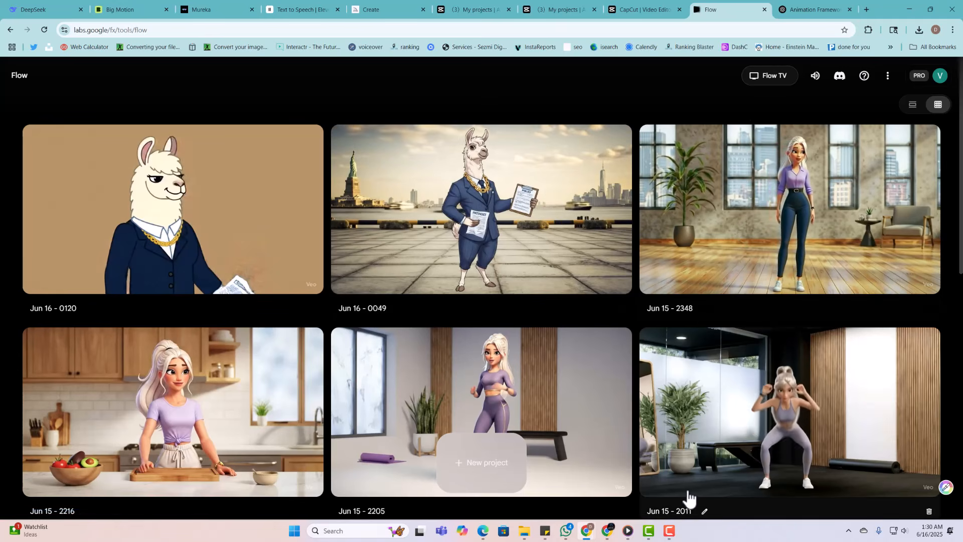
mouse_move(673, 535)
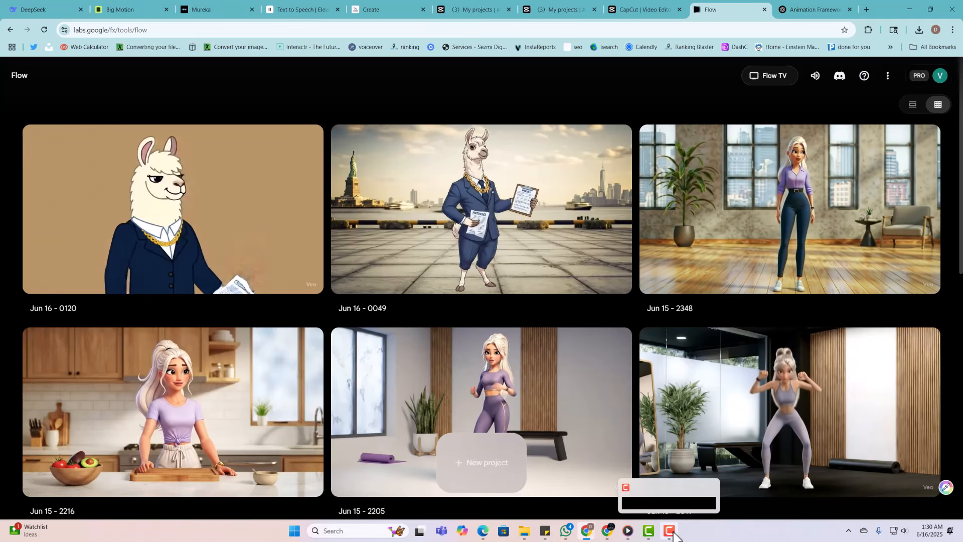